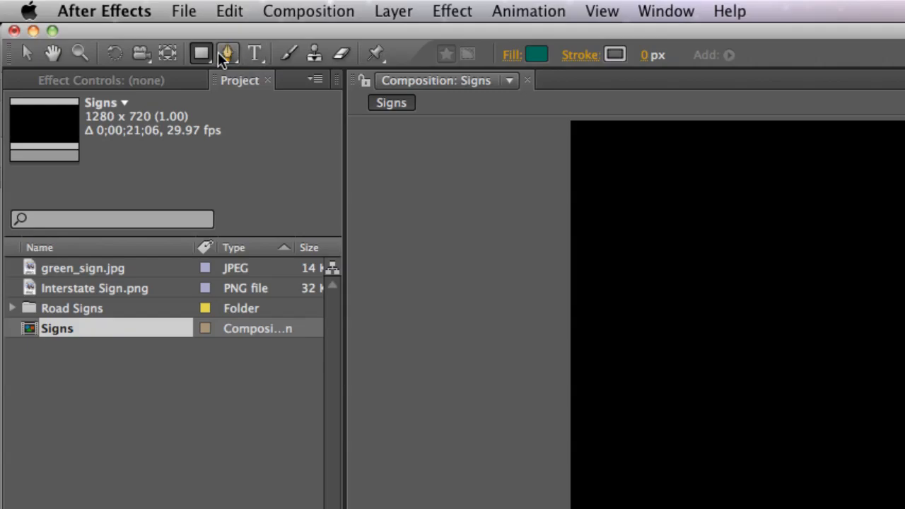
# - Create a composition-sized green rectangle and shrink it to a smaller rectangle centred in the frame
pyautogui.doubleClick(199, 51)
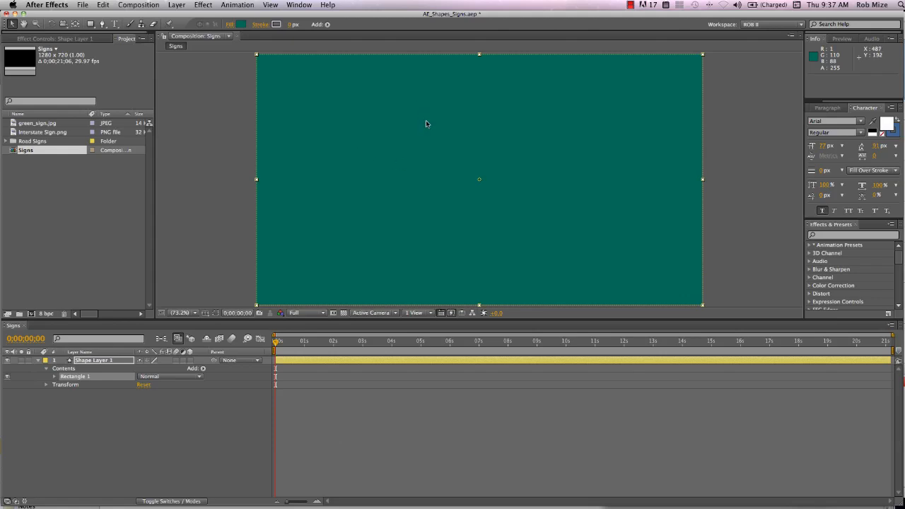
pyautogui.moveTo(479, 57); pyautogui.dragTo(479, 127)
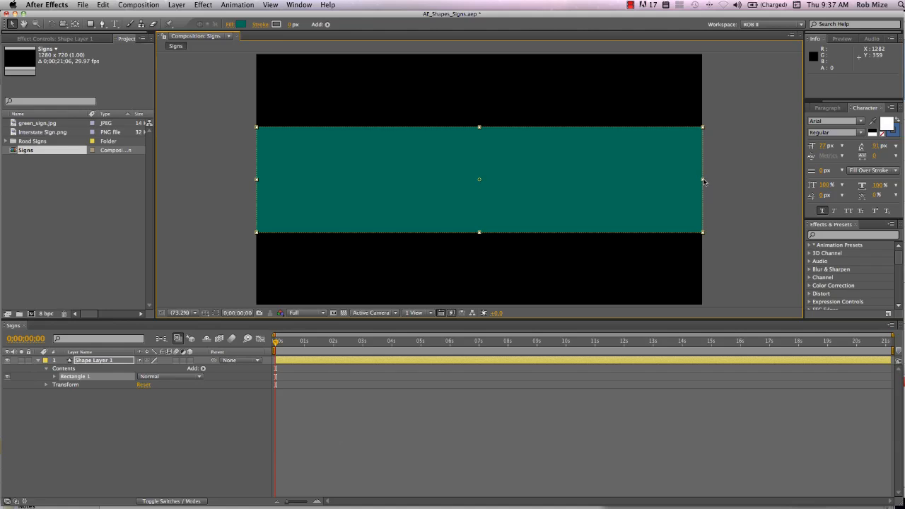
pyautogui.moveTo(703, 182); pyautogui.dragTo(580, 182)
pyautogui.scroll(-1, 490, 136)
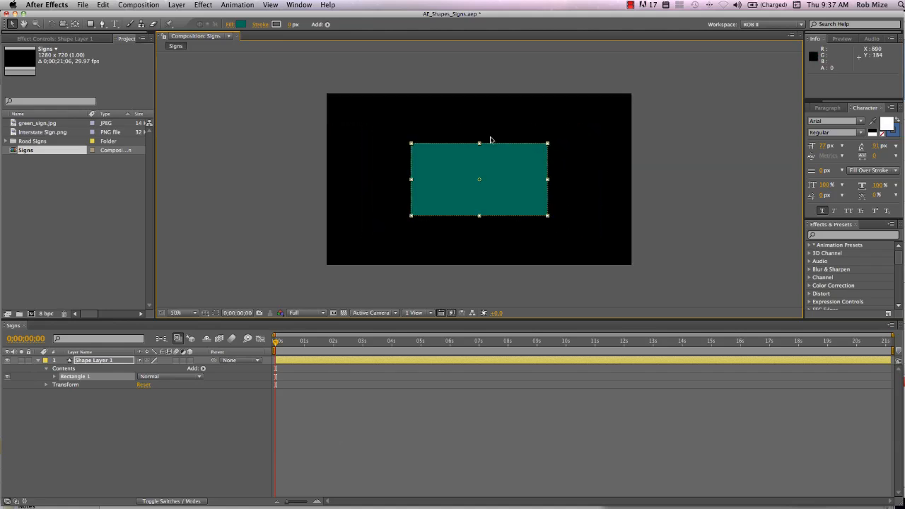
pyautogui.scroll(2, 489, 137)
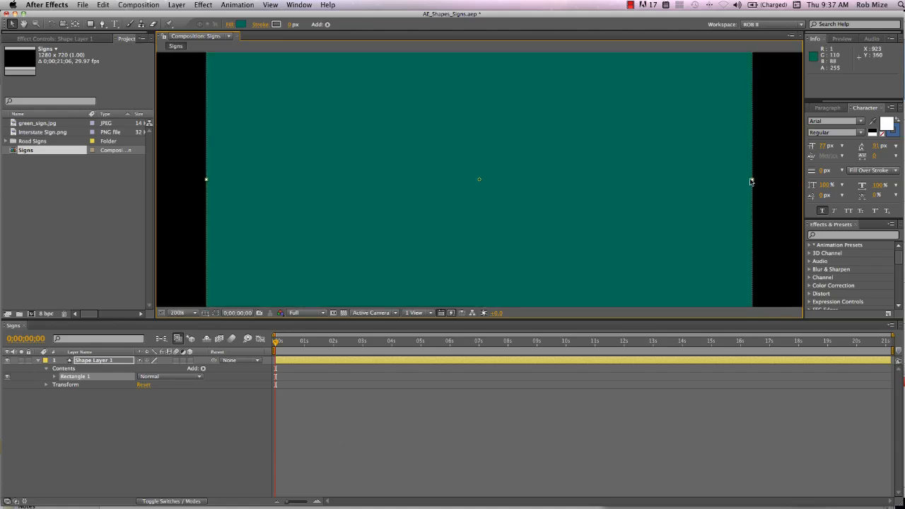
pyautogui.moveTo(752, 180); pyautogui.dragTo(573, 183)
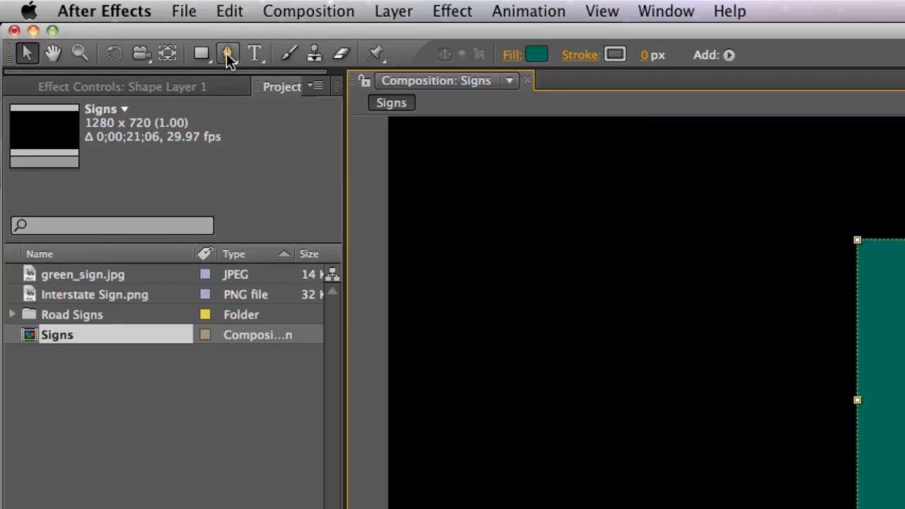
# - Draw a closed, curved freeform shape with the Pen tool beside and slightly overlapping the green rectangle's upper-left part
pyautogui.click(228, 55)
pyautogui.moveTo(741, 230); pyautogui.dragTo(669, 231)
pyautogui.click(642, 290)
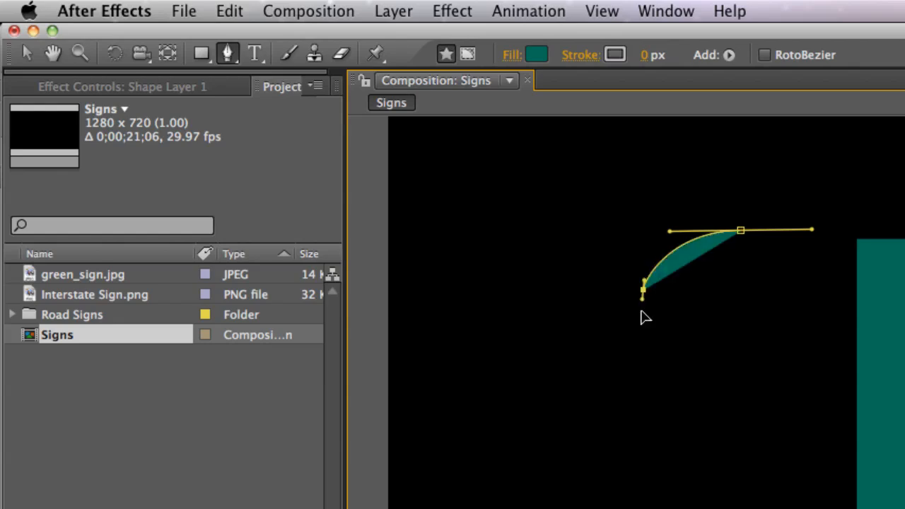
pyautogui.moveTo(644, 318); pyautogui.dragTo(643, 323)
pyautogui.moveTo(679, 379); pyautogui.dragTo(715, 394)
pyautogui.moveTo(801, 385); pyautogui.dragTo(834, 378)
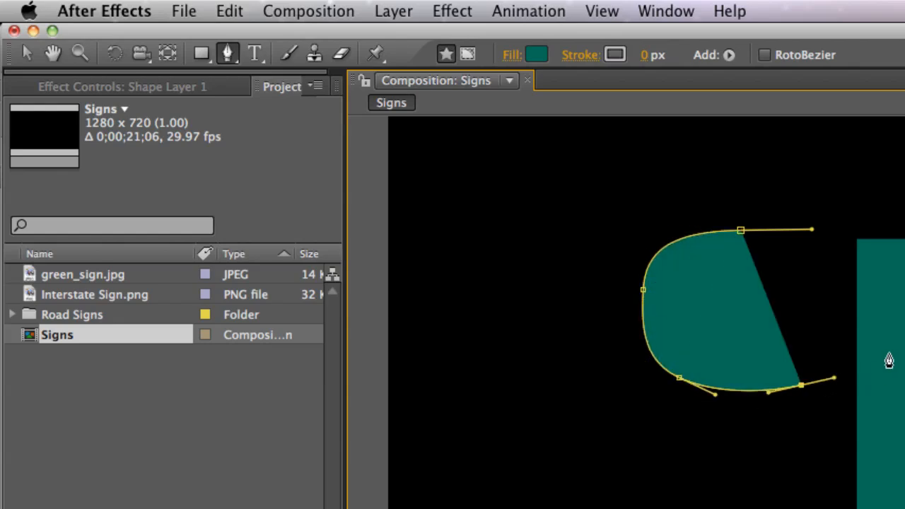
pyautogui.moveTo(889, 346); pyautogui.dragTo(883, 303)
pyautogui.moveTo(829, 251); pyautogui.dragTo(681, 159)
pyautogui.click(741, 231)
# - Reshape the freeform path by deleting its lower-left point and pulling out the curve handles of the left and bottom points
pyautogui.moveTo(646, 253); pyautogui.dragTo(776, 337)
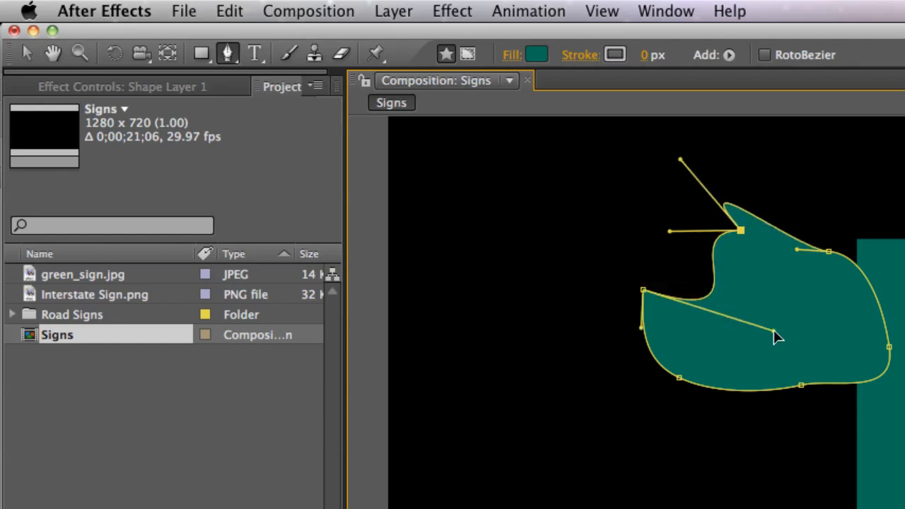
pyautogui.click(679, 380)
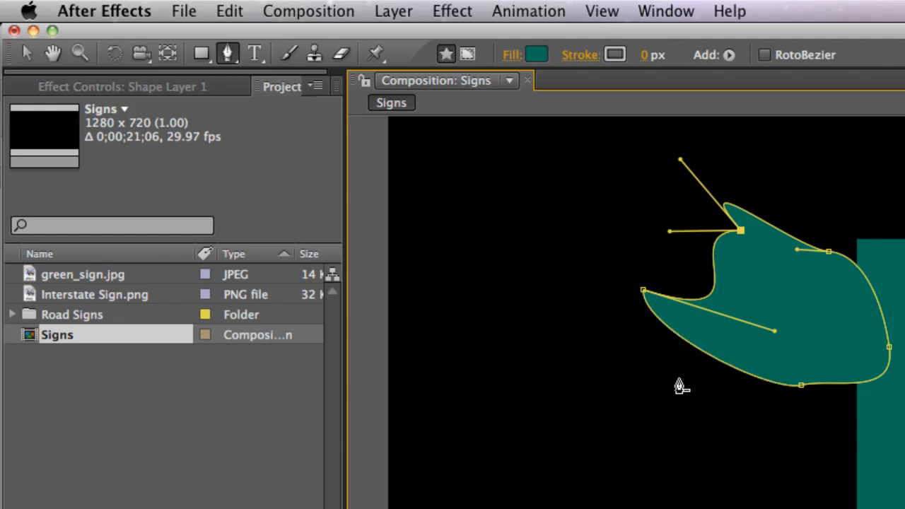
pyautogui.click(801, 386)
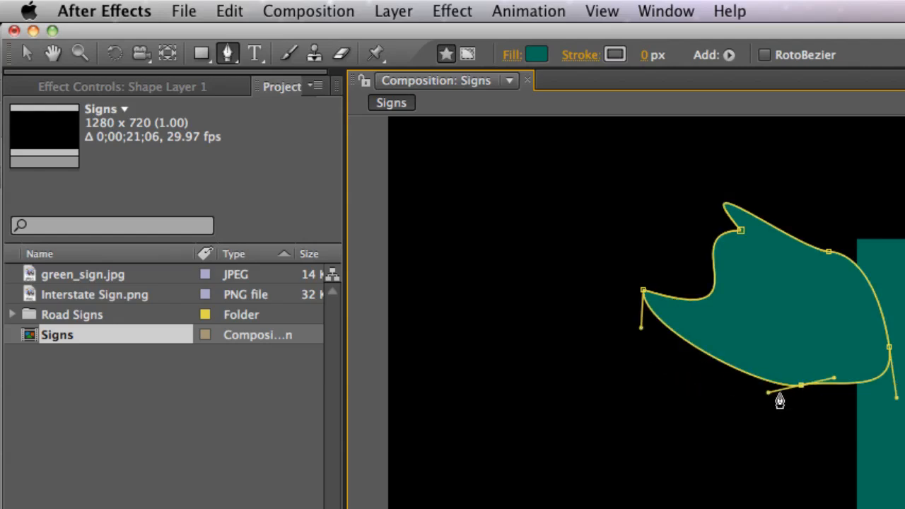
pyautogui.moveTo(768, 393); pyautogui.dragTo(763, 508)
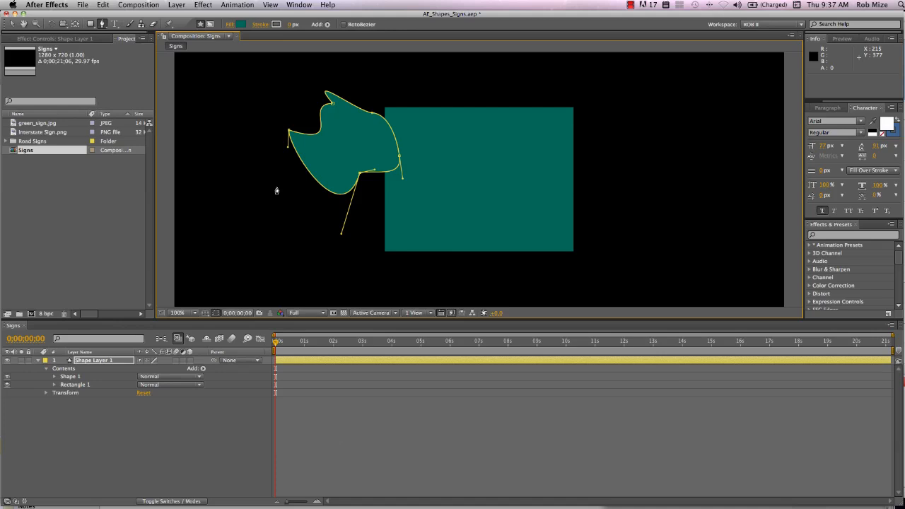
# - Delete the shape layer that holds the rectangle and the freeform shape
pyautogui.click(88, 361)
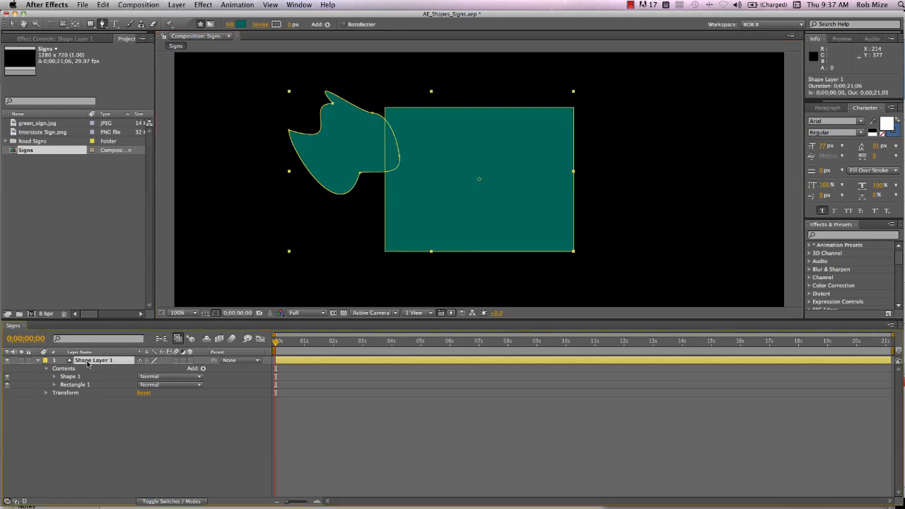
pyautogui.press('Delete')
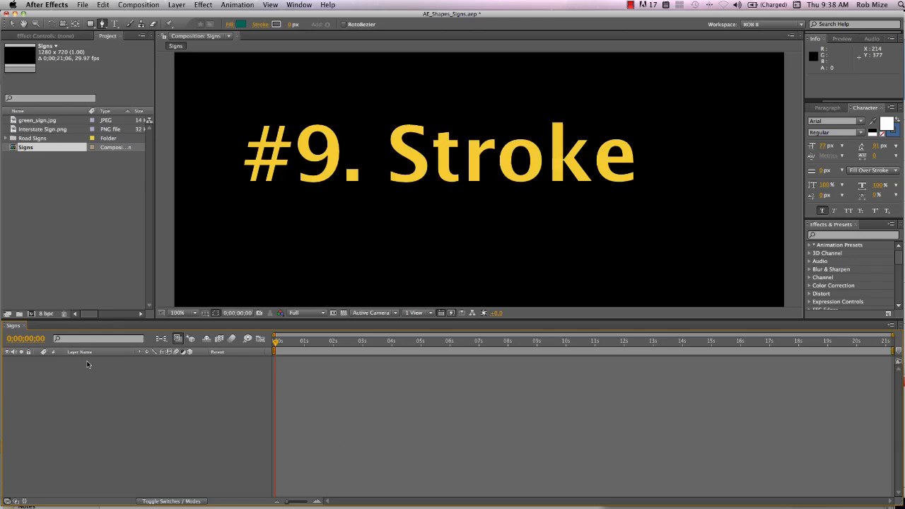
# - Draw a wide green rounded rectangle across the left and middle of the frame and give it a 10 px stroke
pyautogui.moveTo(91, 24); pyautogui.dragTo(135, 39)
pyautogui.moveTo(221, 99); pyautogui.dragTo(543, 251)
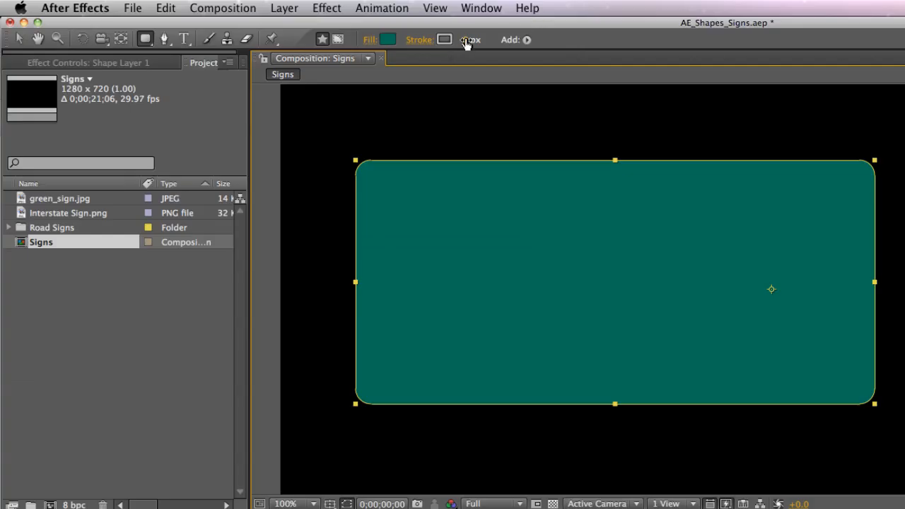
pyautogui.moveTo(471, 41); pyautogui.dragTo(476, 44)
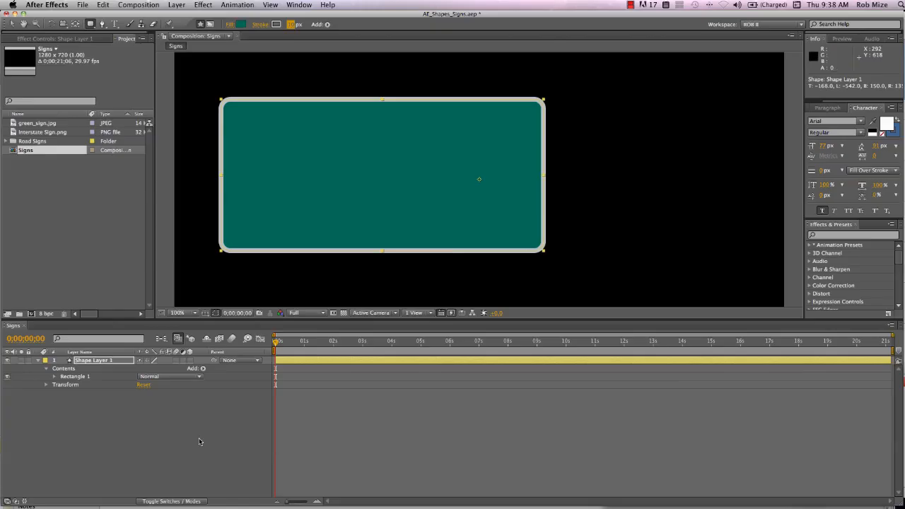
# - Add a new text layer reading "Shape City" on the first line and "This Exit" on the second
pyautogui.rightClick(189, 401)
pyautogui.moveTo(223, 407)
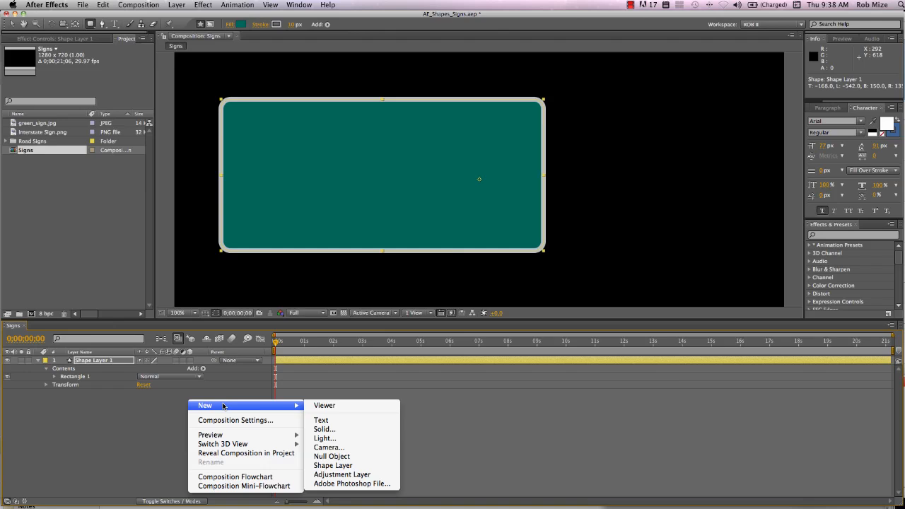
pyautogui.click(329, 421)
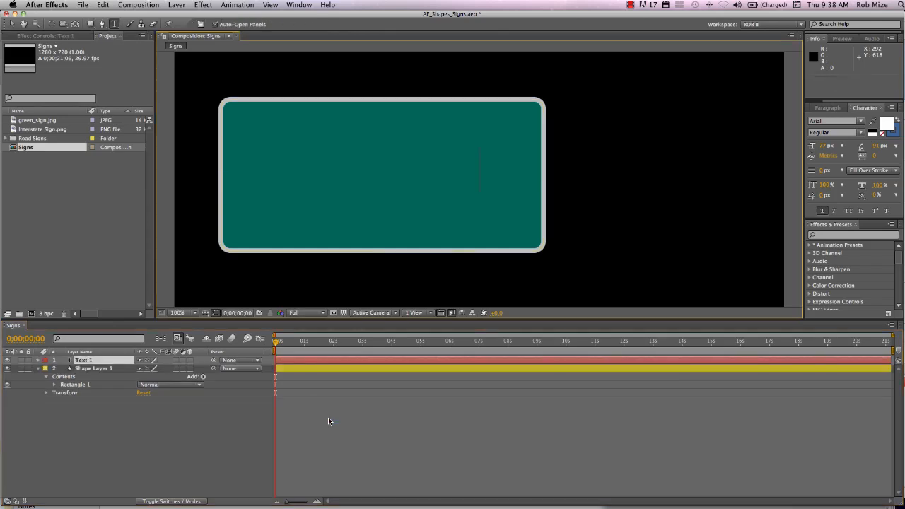
pyautogui.write('Shape')
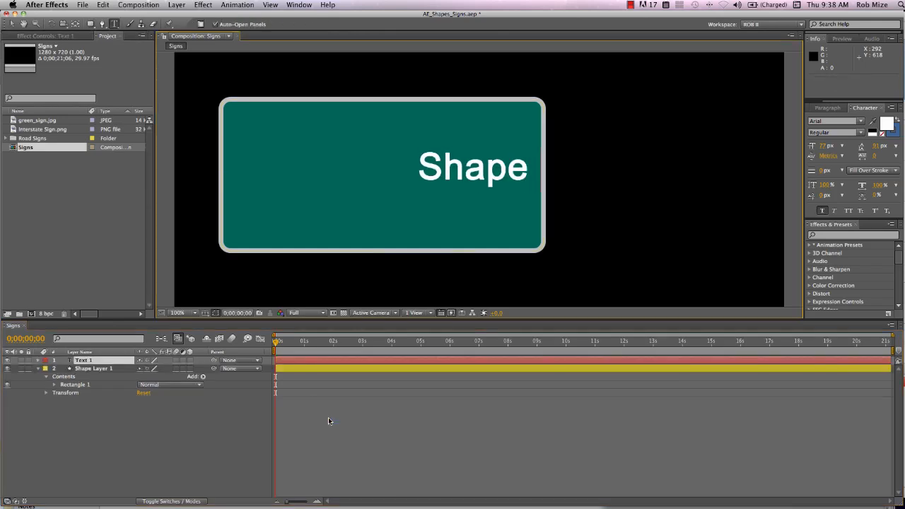
pyautogui.write(' City')
pyautogui.press('Return')
pyautogui.write('Th')
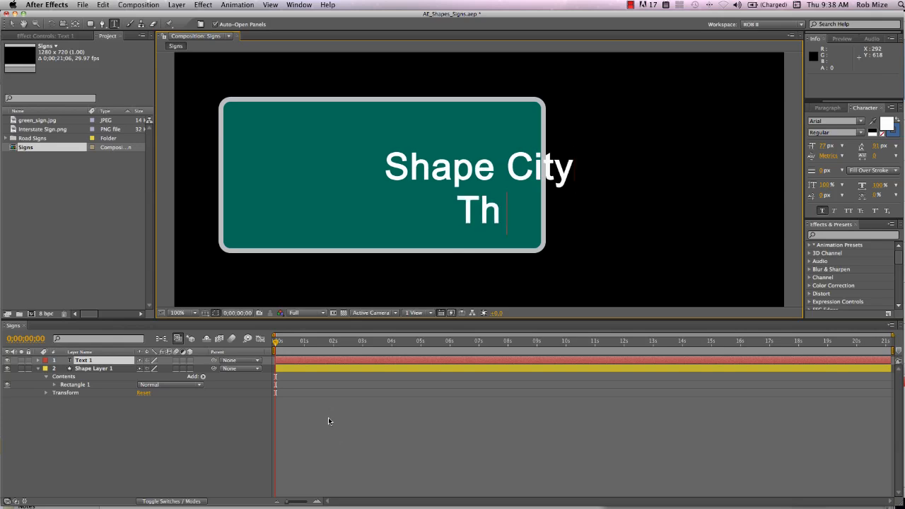
pyautogui.write('is Exit')
pyautogui.press('KP_Enter')
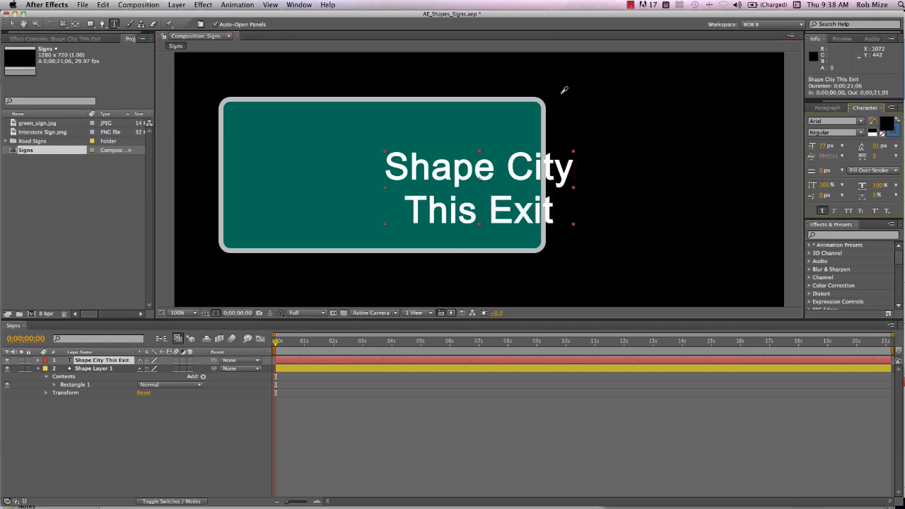
# - Match the text colour to the sign's grey border and move the text to the centre of the sign
pyautogui.click(540, 97)
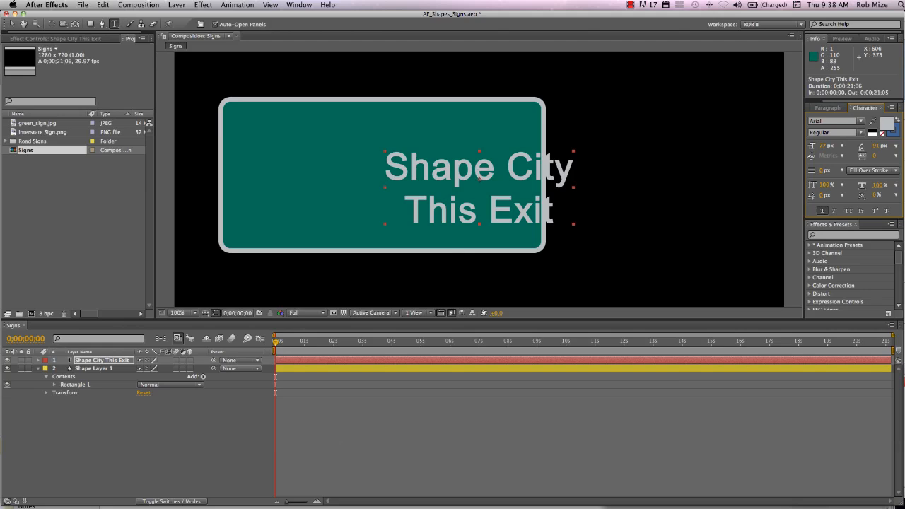
pyautogui.moveTo(458, 178); pyautogui.dragTo(362, 163)
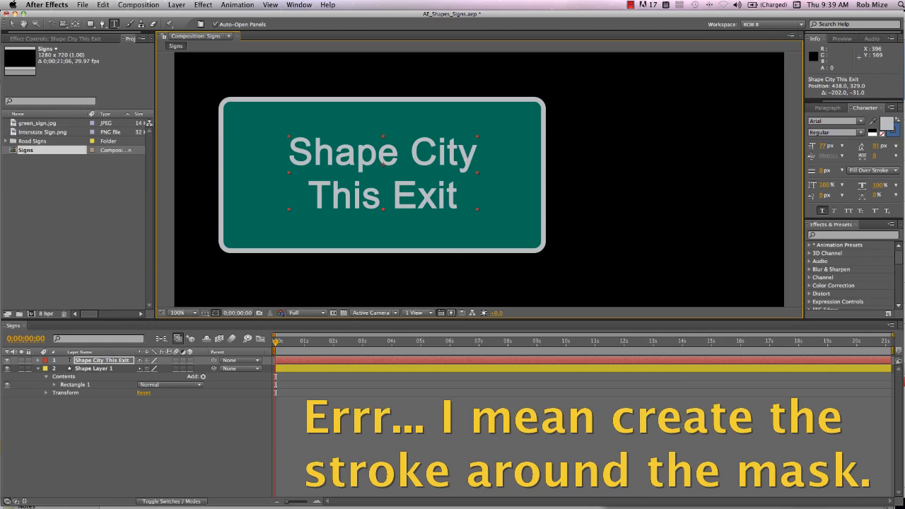
# - Set the stroke width of Rectangle 1 to 15 px
pyautogui.click(75, 385)
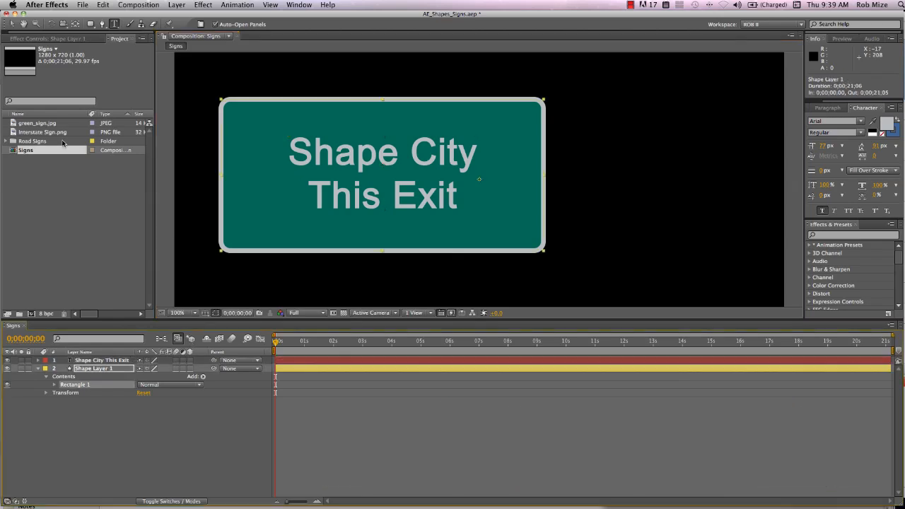
pyautogui.click(14, 26)
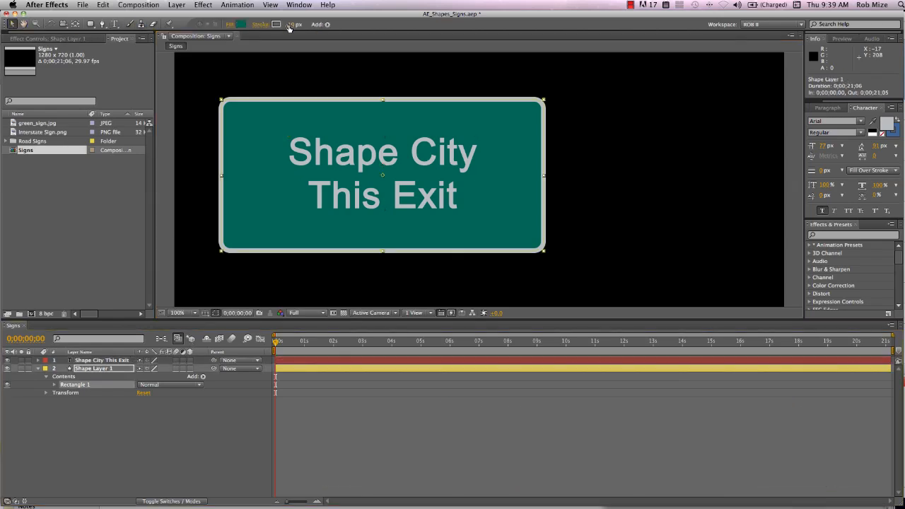
pyautogui.moveTo(291, 24)
pyautogui.mouseDown()
pyautogui.moveTo(306, 25)
pyautogui.moveTo(294, 28)
pyautogui.mouseUp()
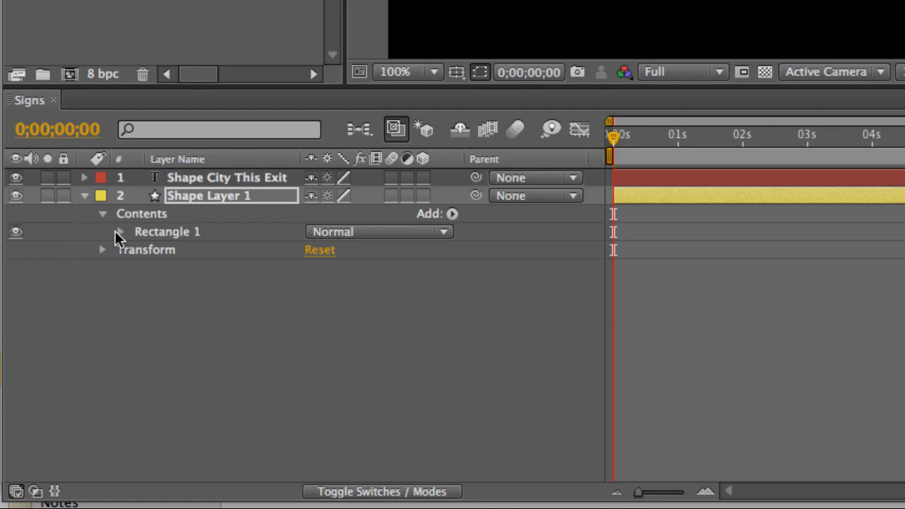
# - Add dashes to the stroke of Rectangle 1 with a dash length of 55 and an offset of 193
pyautogui.click(116, 232)
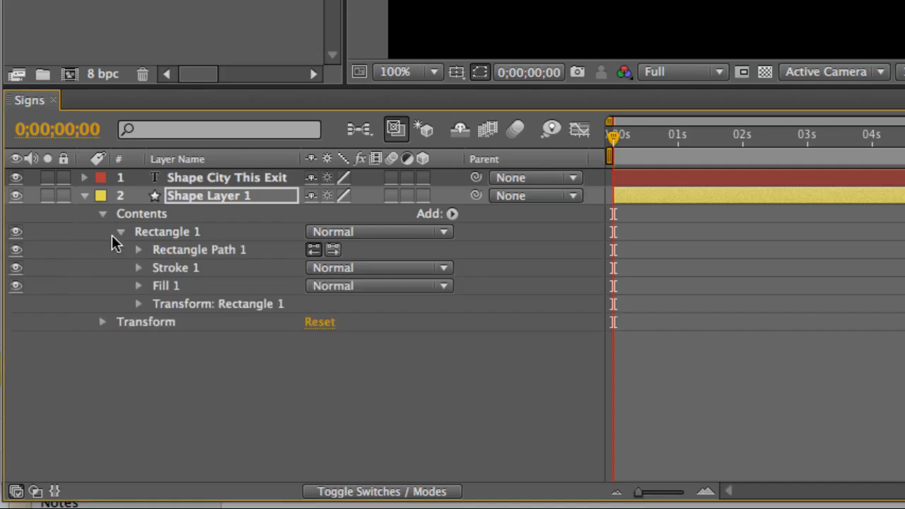
pyautogui.click(138, 268)
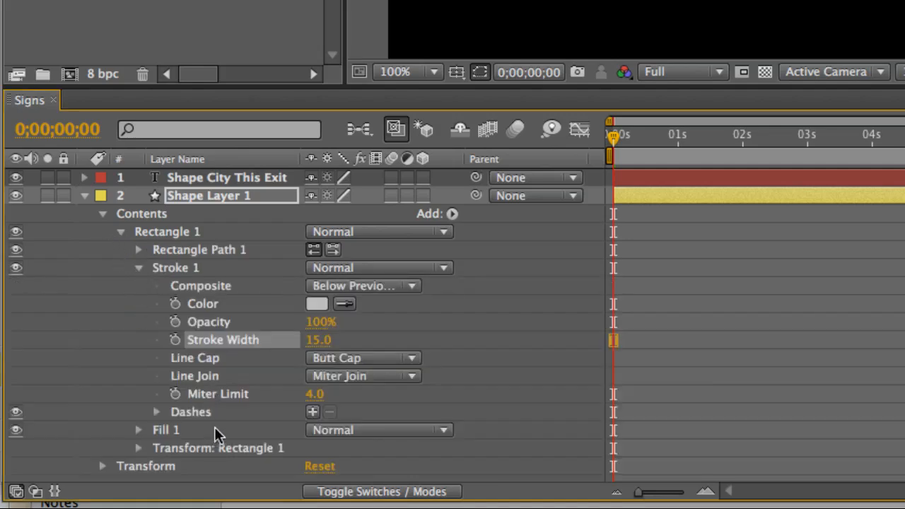
pyautogui.click(313, 413)
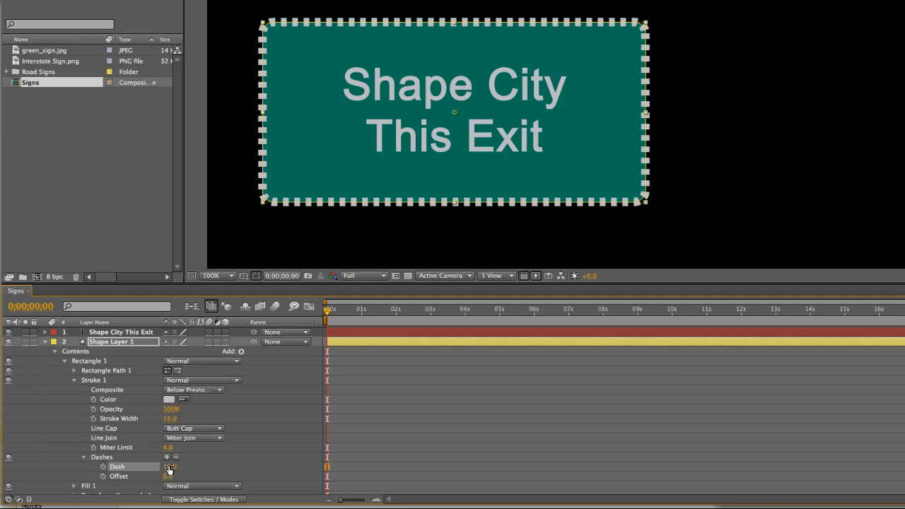
pyautogui.moveTo(169, 467); pyautogui.dragTo(279, 484)
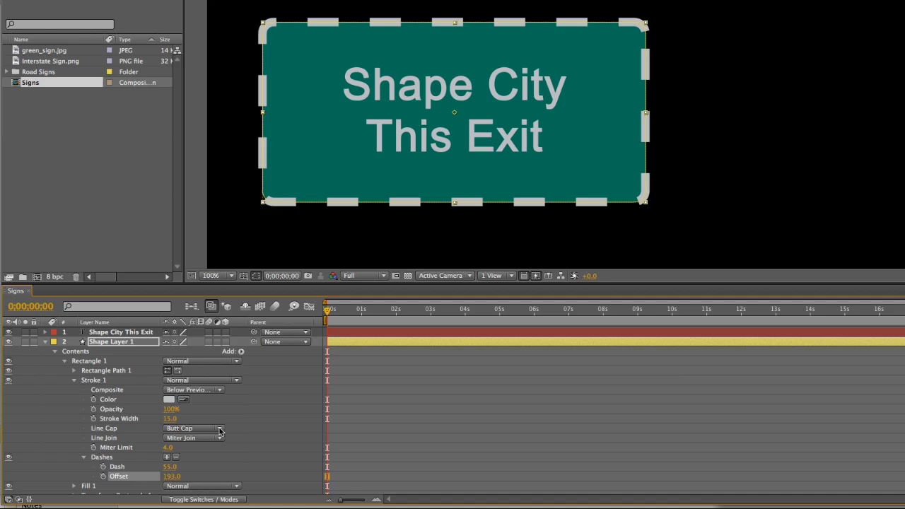
# - Try Round Cap and Projecting Cap as the stroke's line cap, and return it to Butt Cap
pyautogui.click(219, 430)
pyautogui.click(201, 436)
pyautogui.click(220, 429)
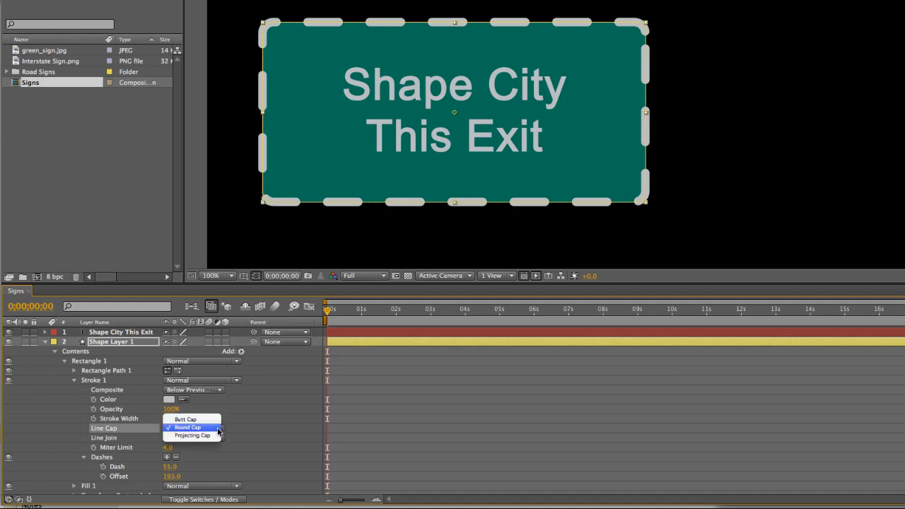
pyautogui.click(197, 437)
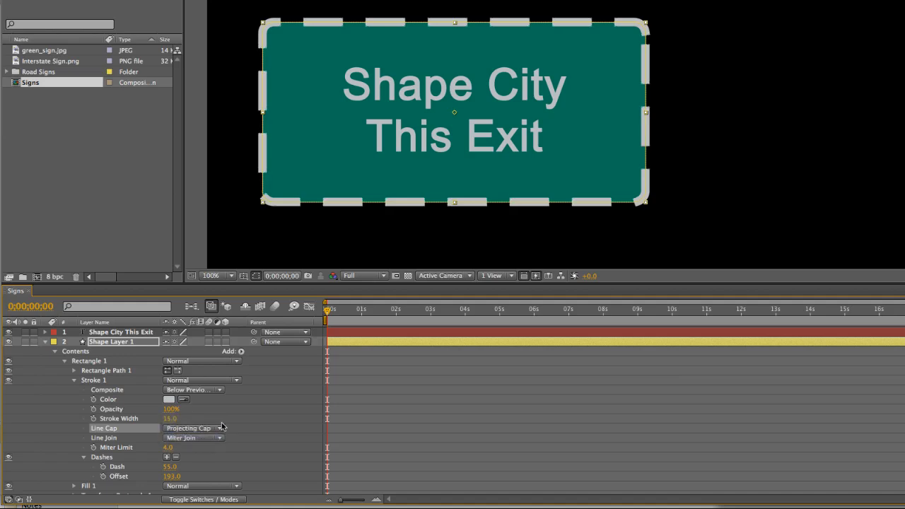
pyautogui.click(219, 428)
pyautogui.click(195, 411)
# - Remove the dash pattern from the stroke of Rectangle 1
pyautogui.click(118, 439)
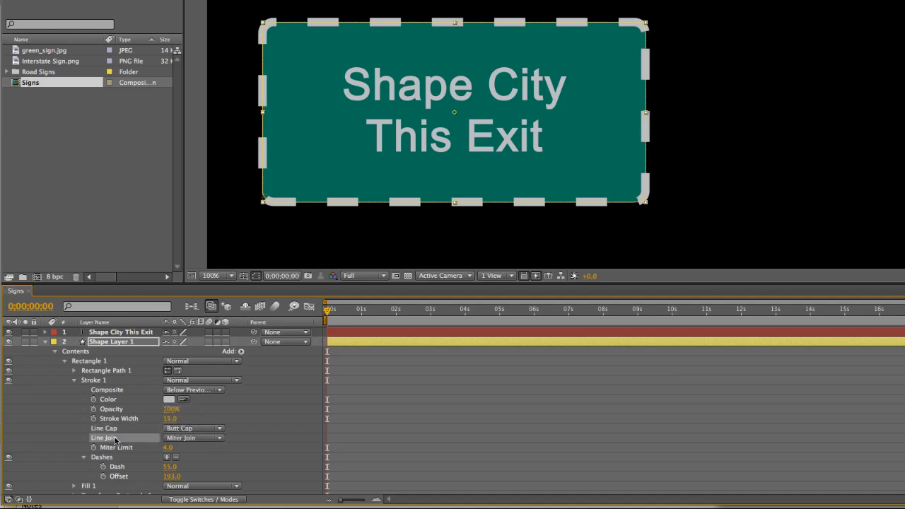
pyautogui.click(174, 460)
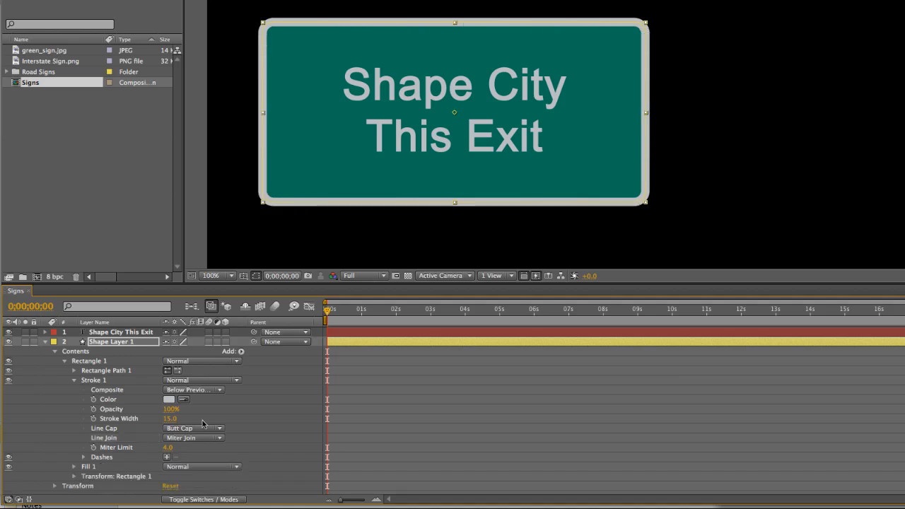
# - Hide Rectangle 1 and the Shape City This Exit text layer
pyautogui.click(8, 360)
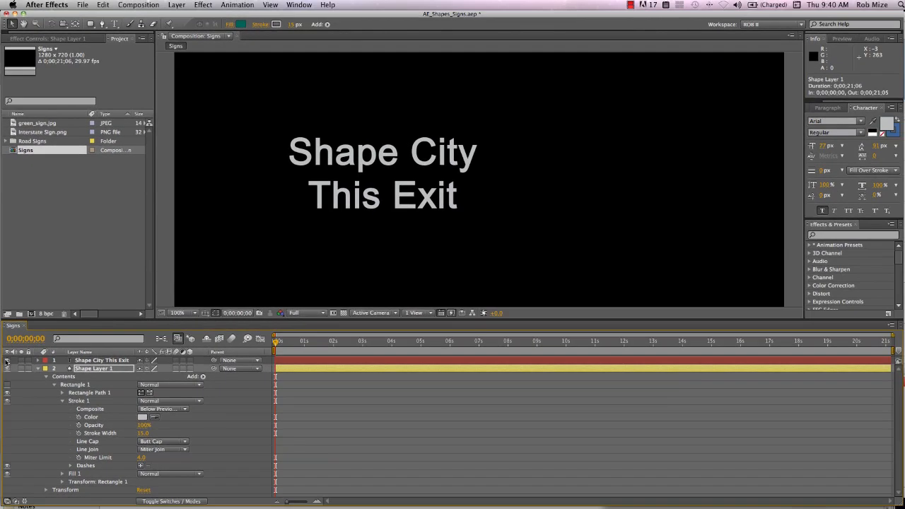
pyautogui.click(8, 346)
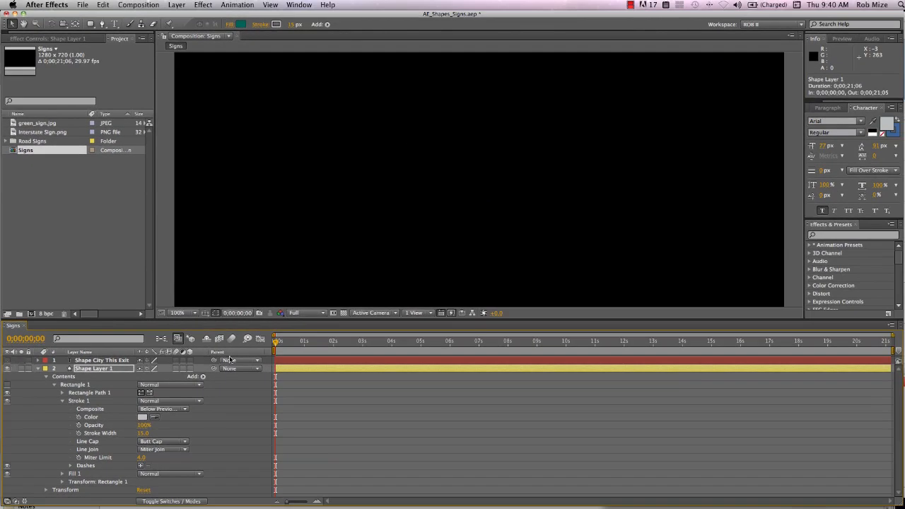
# - Draw a narrow, full-height rectangle near the middle of the composition on Shape Layer 1
pyautogui.scroll(-2, 488, 261)
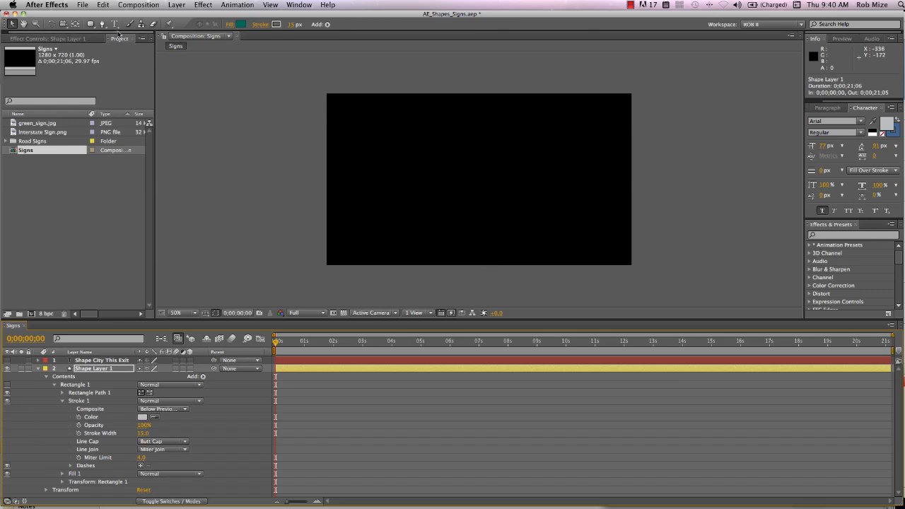
pyautogui.click(90, 24)
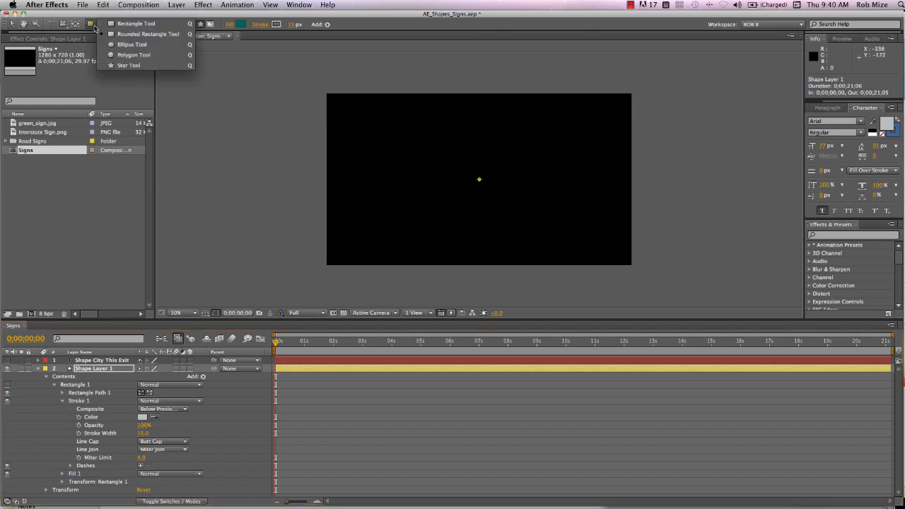
pyautogui.click(131, 23)
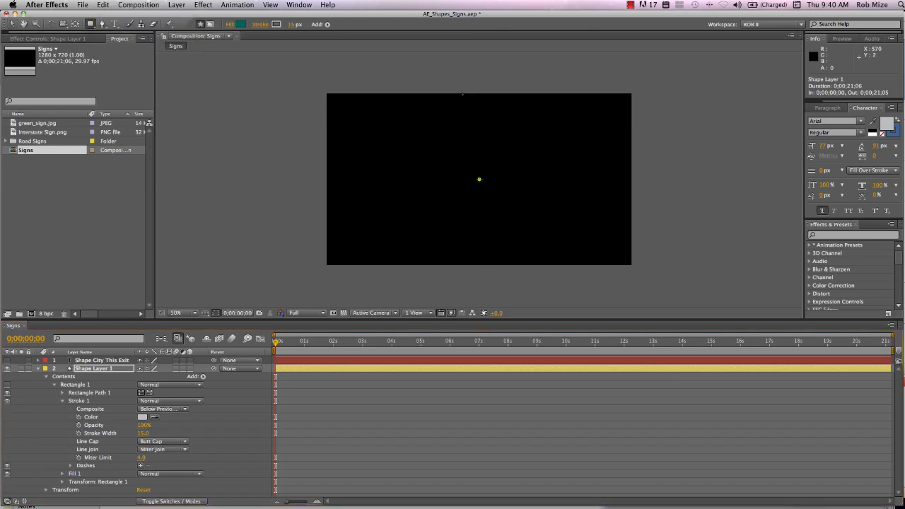
pyautogui.moveTo(464, 94); pyautogui.dragTo(485, 264)
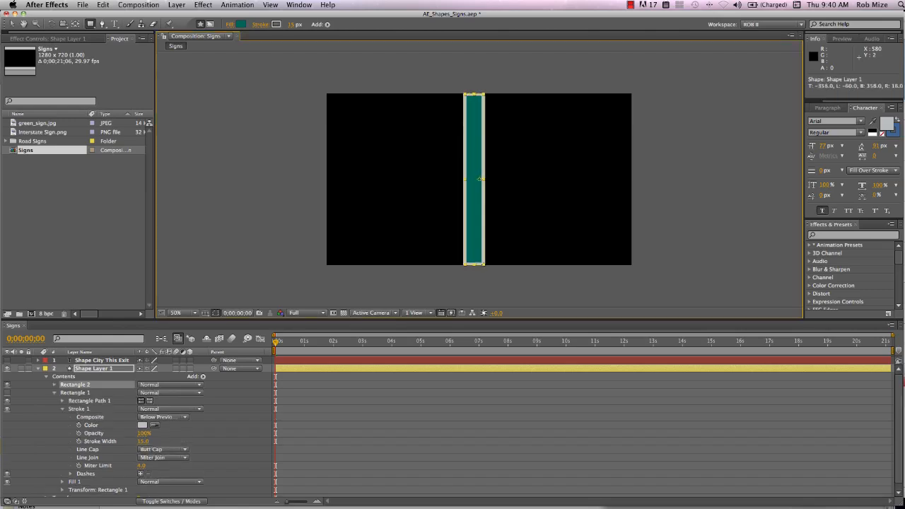
# - Draw a circle about 196 px in diameter centred on the upper part of the narrow post
pyautogui.click(90, 24)
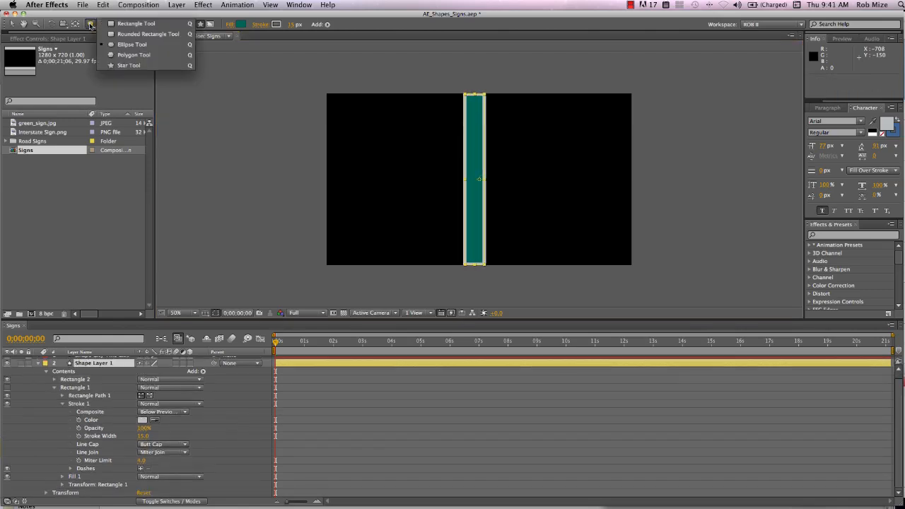
pyautogui.click(132, 44)
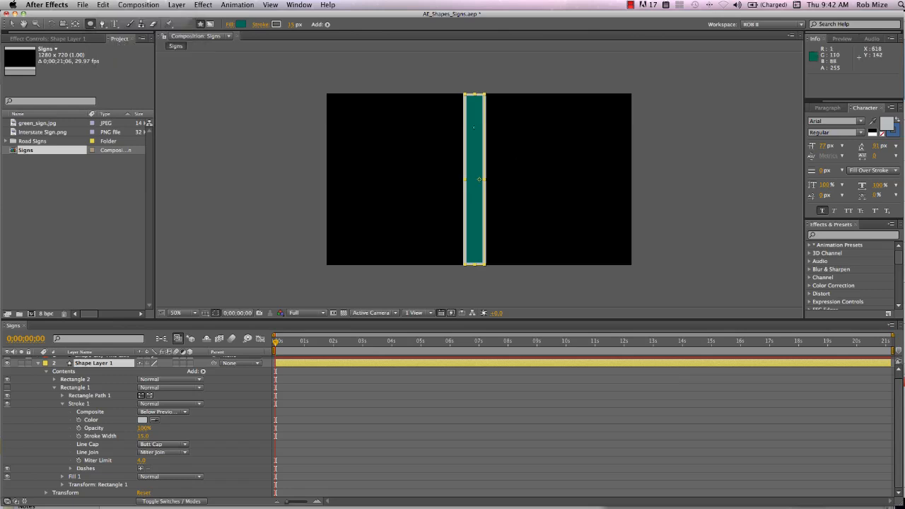
pyautogui.click(474, 127)
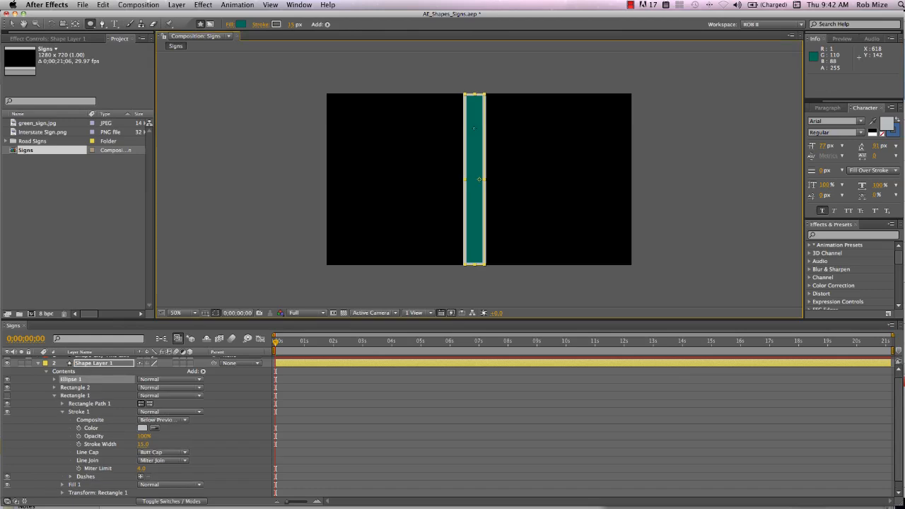
pyautogui.moveTo(474, 128); pyautogui.dragTo(487, 149)
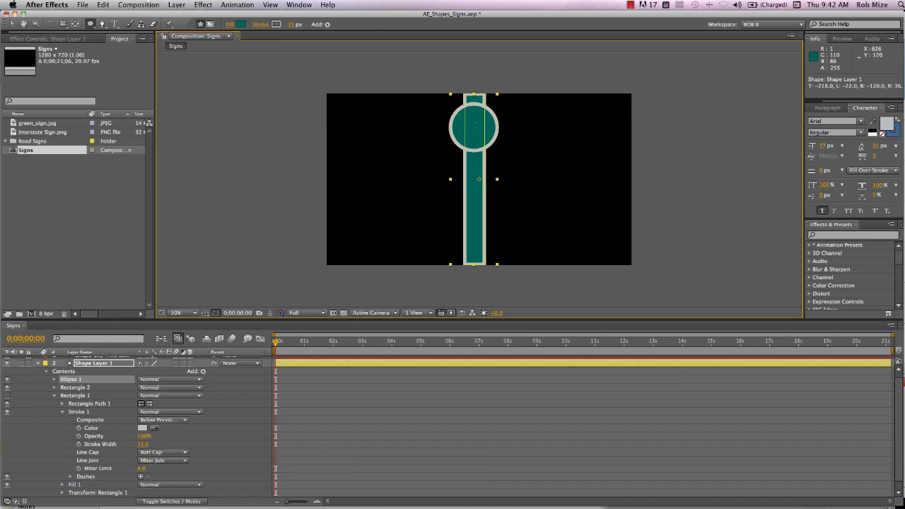
# - Add Merge Paths to the contents of Shape Layer 1
pyautogui.click(110, 364)
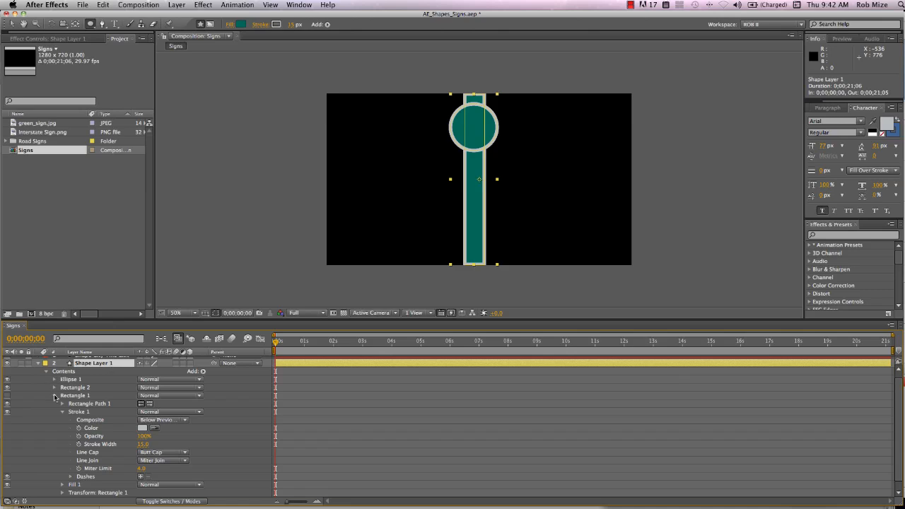
pyautogui.click(65, 373)
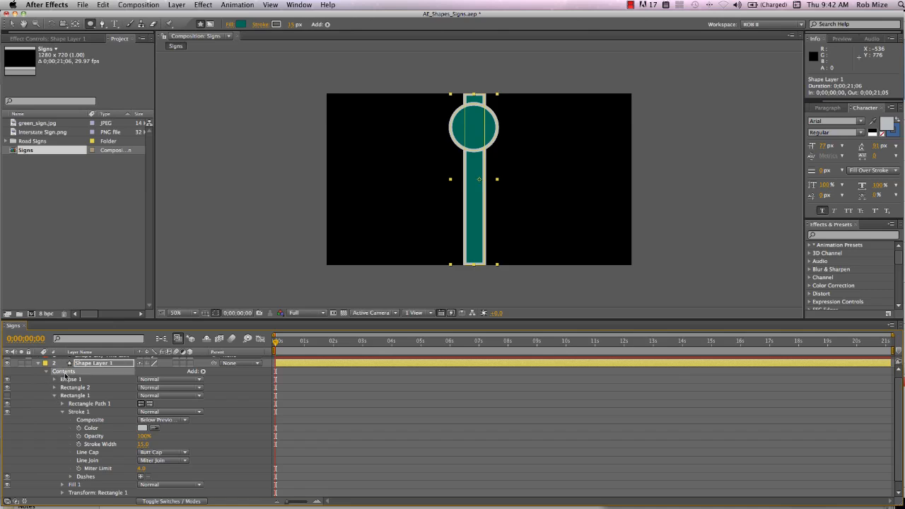
pyautogui.click(202, 372)
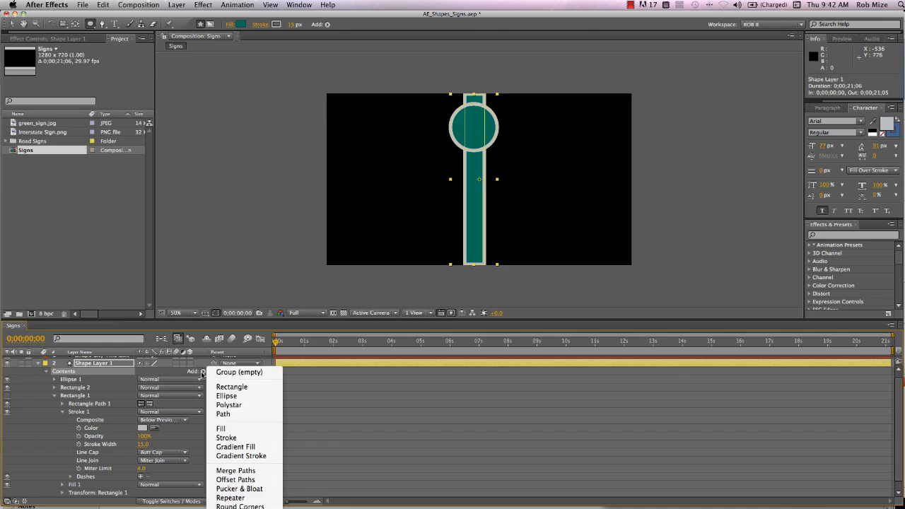
pyautogui.click(236, 470)
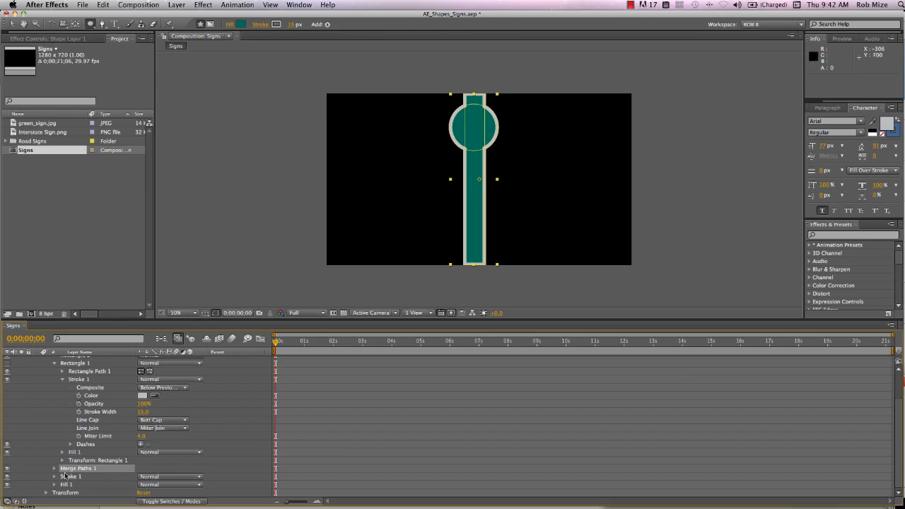
# - Show Rectangle 1 again, collapse it, and move Merge Paths 1 directly above it in the layer's contents
pyautogui.scroll(3, 64, 460)
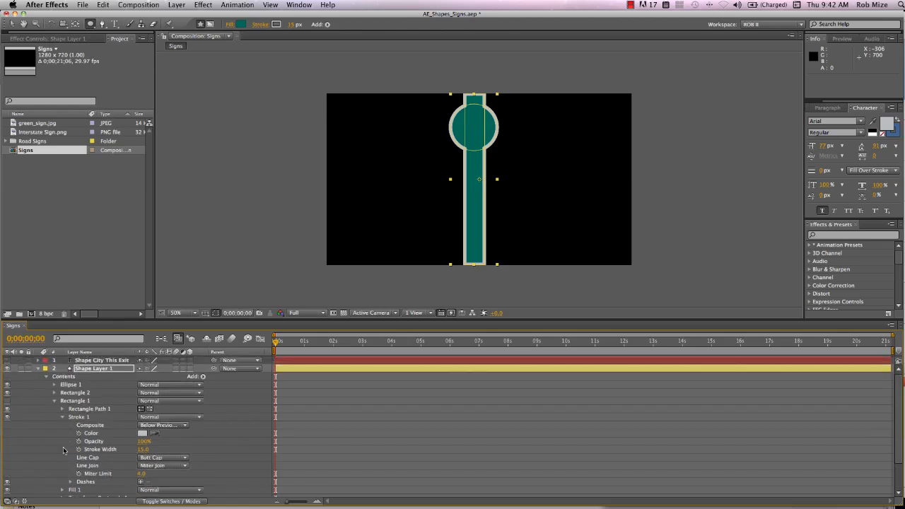
pyautogui.click(7, 402)
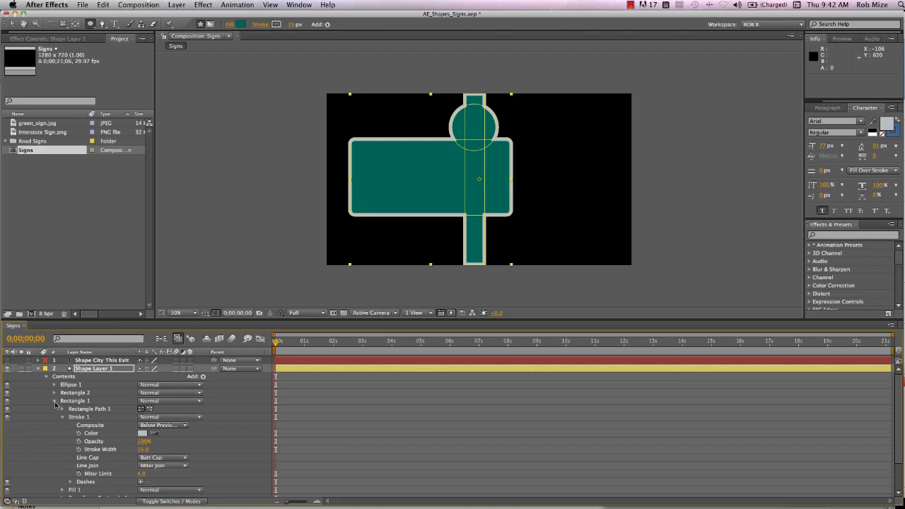
pyautogui.scroll(-3, 78, 439)
pyautogui.click(86, 468)
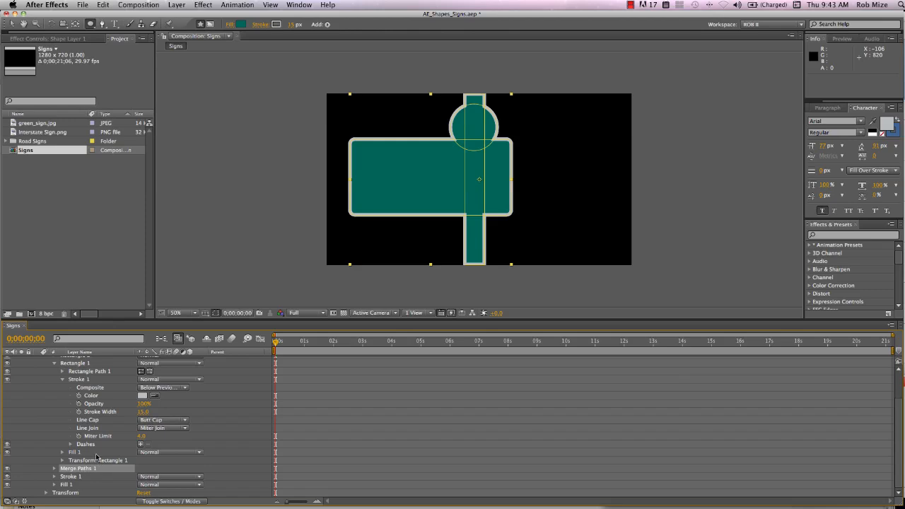
pyautogui.scroll(2, 98, 456)
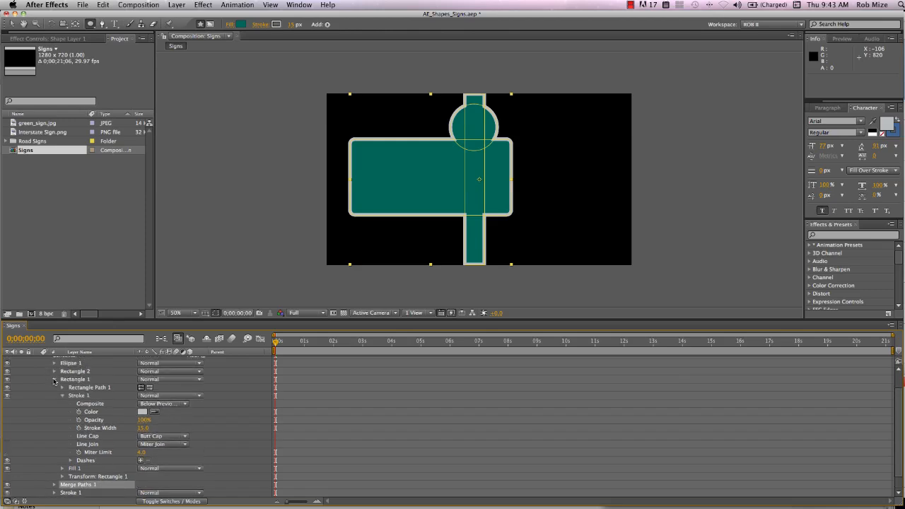
pyautogui.click(54, 379)
pyautogui.moveTo(75, 410); pyautogui.dragTo(74, 399)
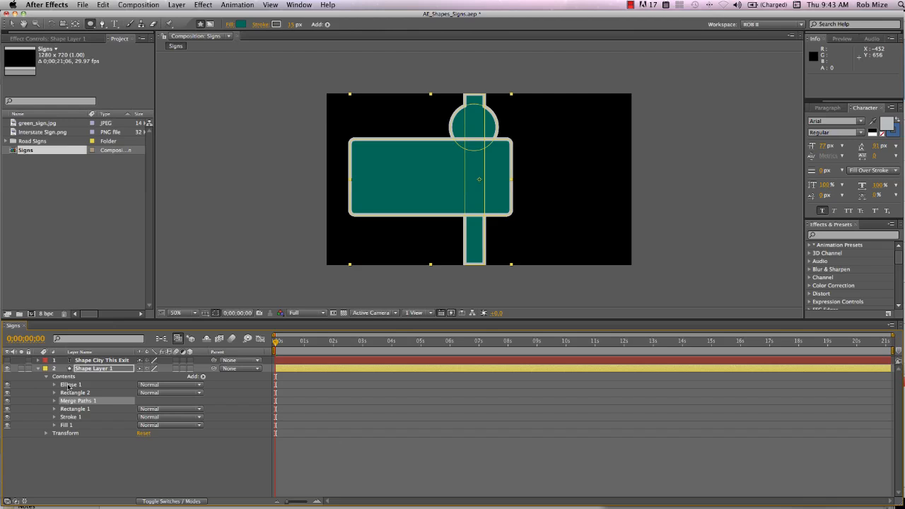
# - Reorder the contents to Rectangle 2, Ellipse 1, Merge Paths 1, Stroke 1, Fill 1, Rectangle 1, and hide Rectangle 1
pyautogui.moveTo(69, 385); pyautogui.dragTo(70, 429)
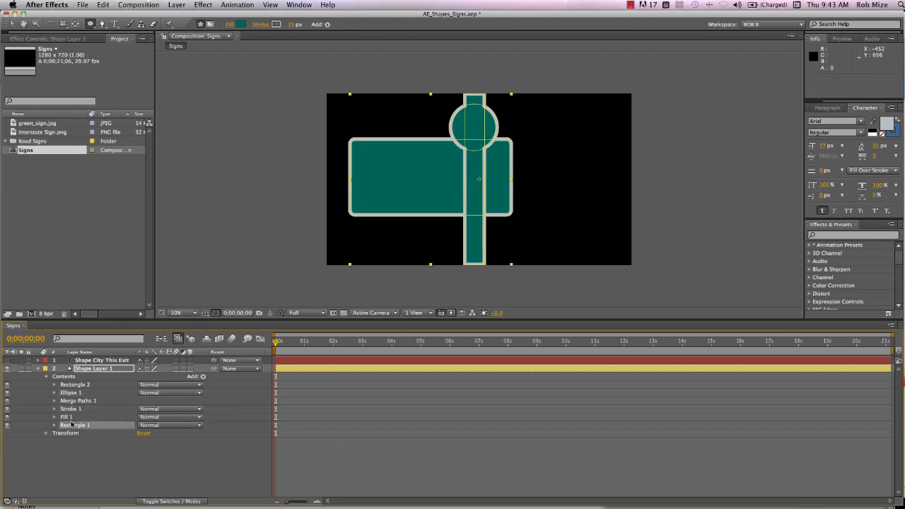
pyautogui.click(7, 425)
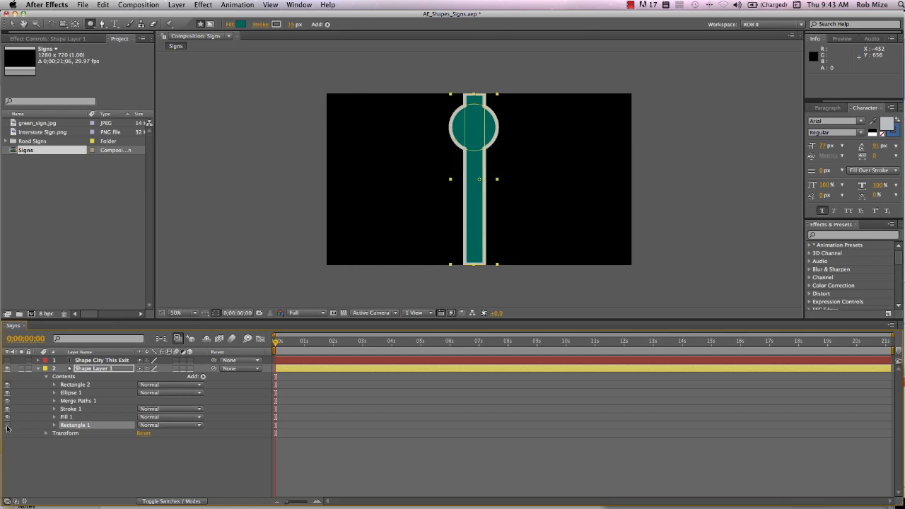
# - Set the mode of Merge Paths 1 to Subtract
pyautogui.click(55, 400)
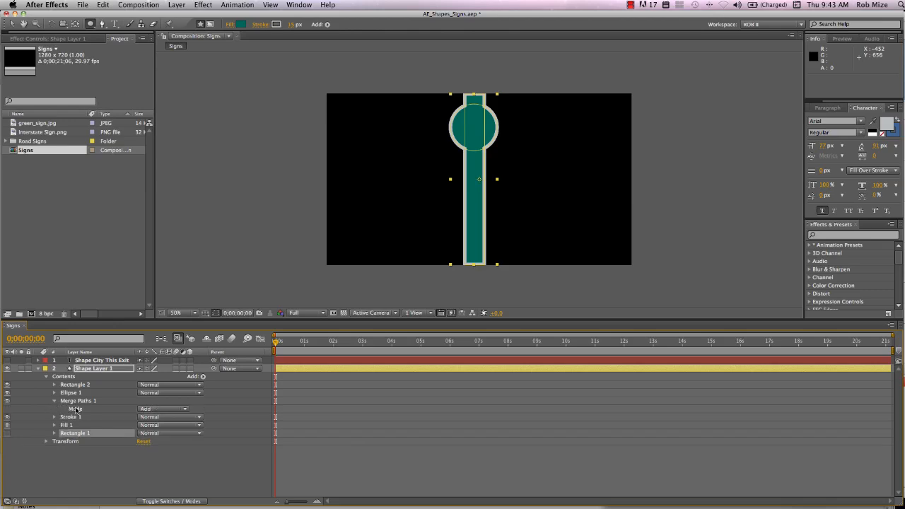
pyautogui.click(183, 410)
pyautogui.click(182, 415)
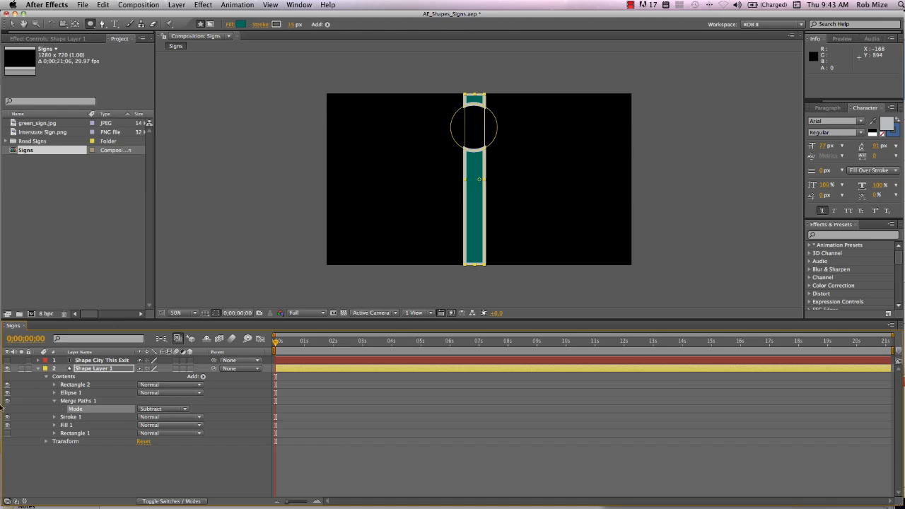
# - Reduce the size of Ellipse Path 1 to 47, 47
pyautogui.click(54, 393)
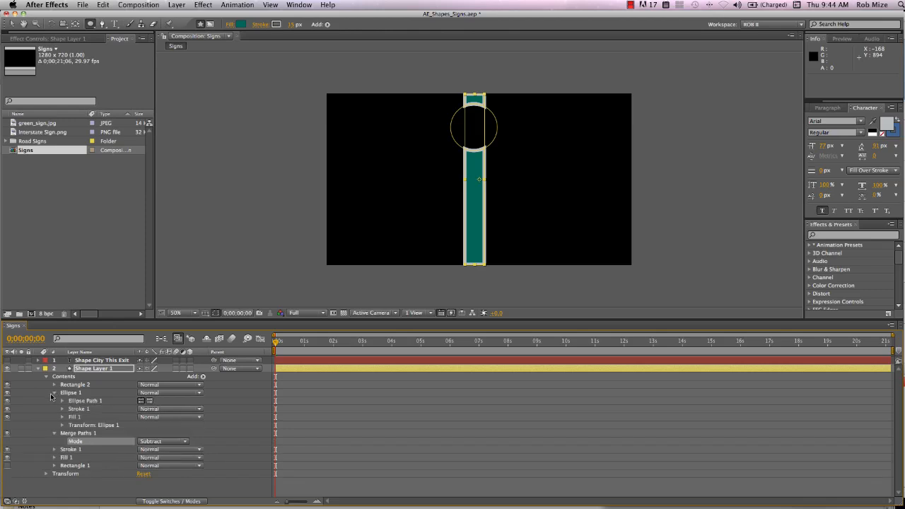
pyautogui.click(62, 401)
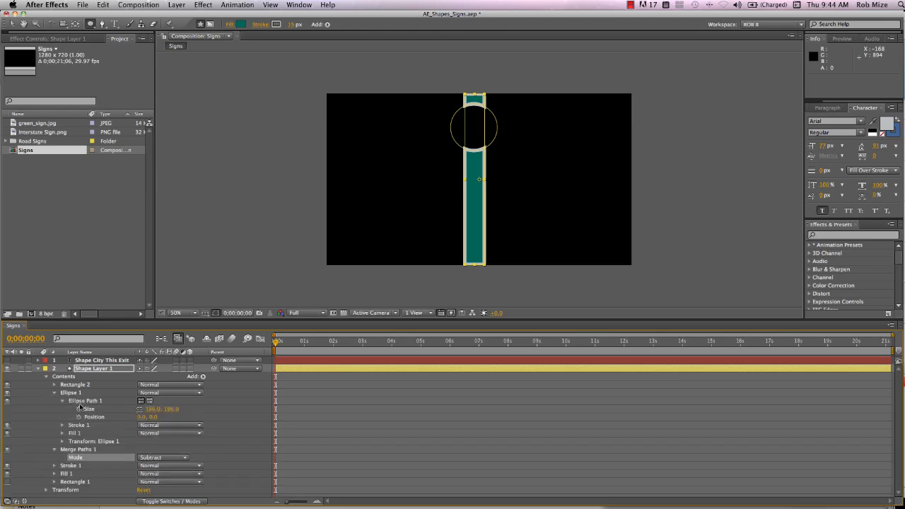
pyautogui.moveTo(155, 410); pyautogui.dragTo(101, 428)
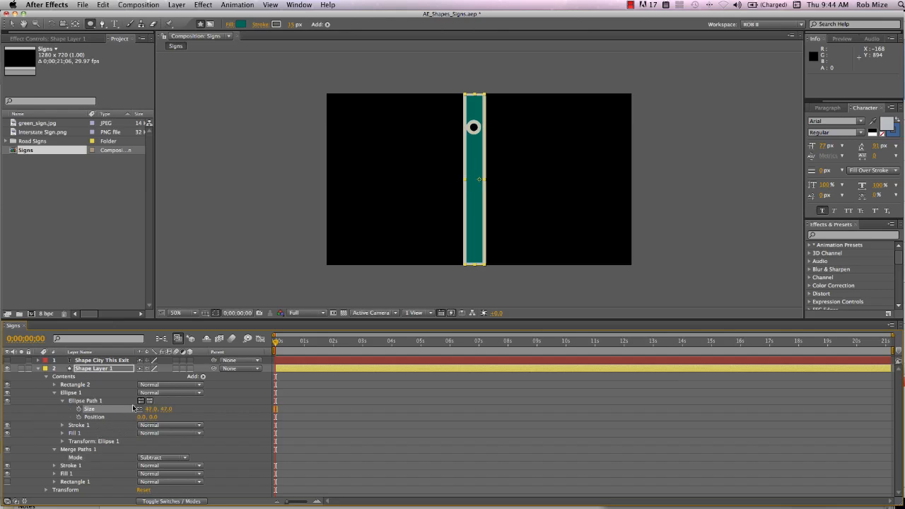
# - Add a Repeater to Ellipse 1 and expand its transform properties
pyautogui.click(202, 377)
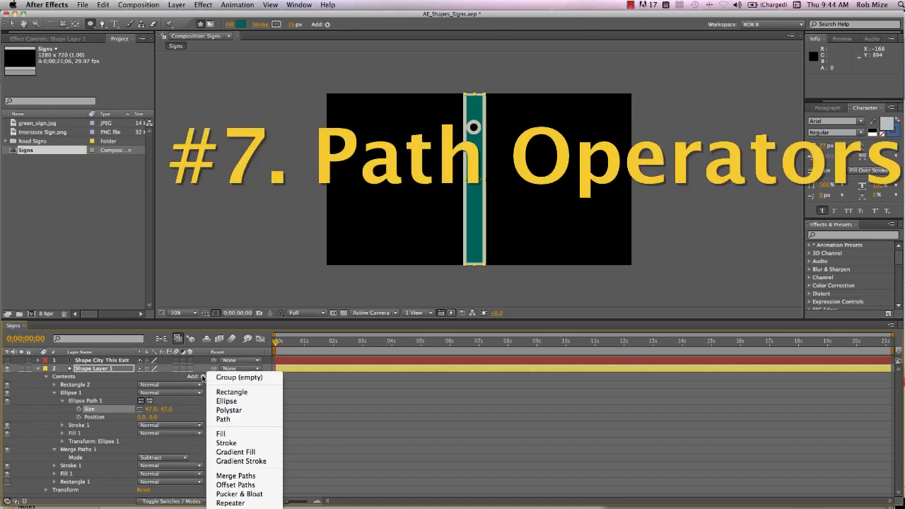
pyautogui.click(239, 503)
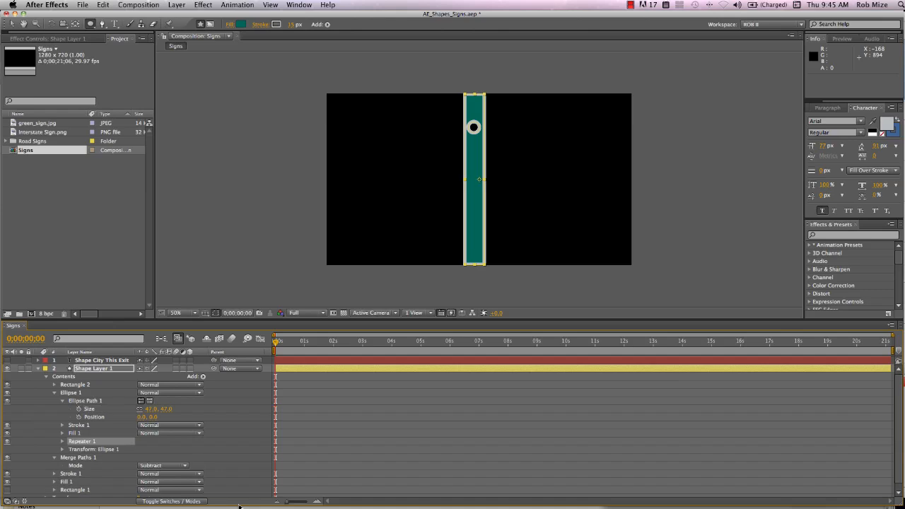
pyautogui.scroll(-1, 62, 437)
pyautogui.click(62, 436)
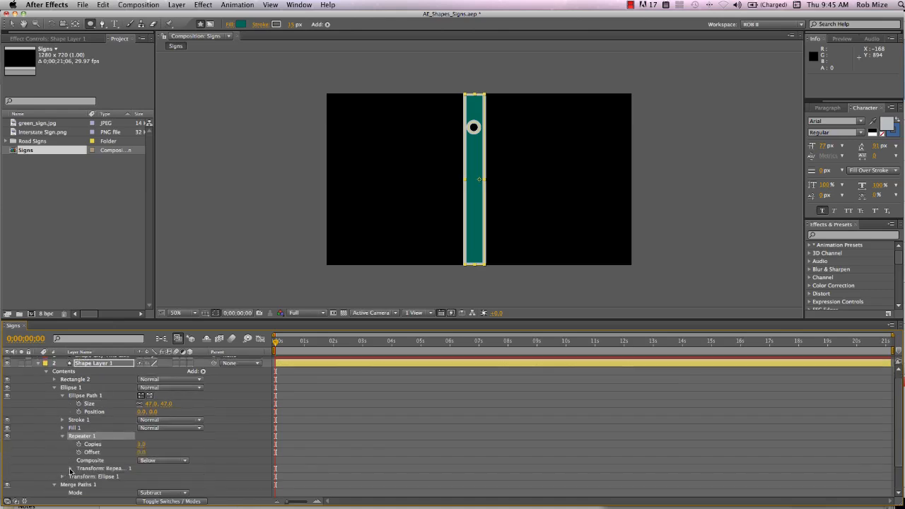
pyautogui.click(70, 468)
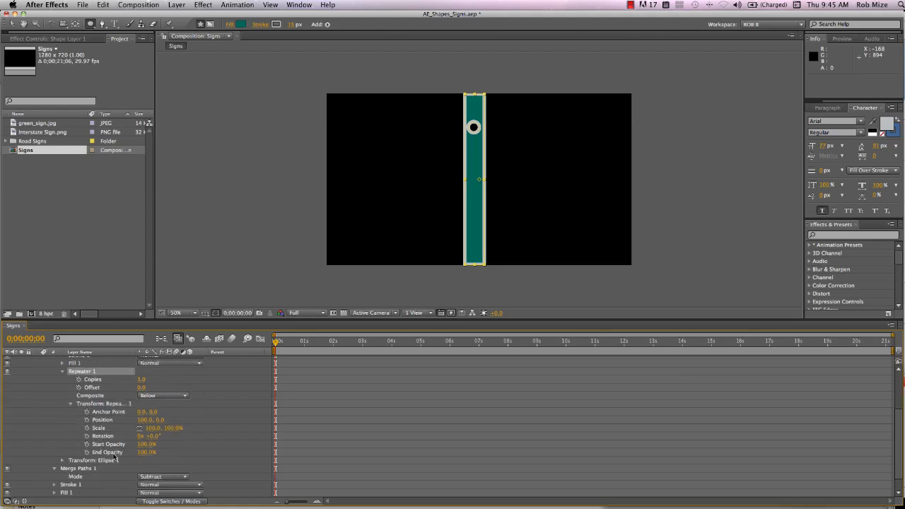
# - Set the repeater to 8 copies with a transform position of 0, 72
pyautogui.click(144, 420)
pyautogui.write('0')
pyautogui.press('Return')
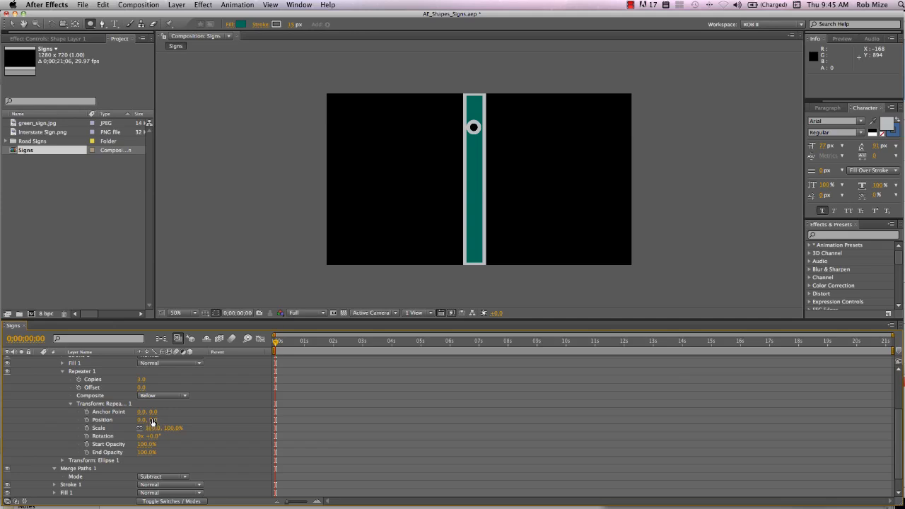
pyautogui.moveTo(152, 419)
pyautogui.mouseDown()
pyautogui.moveTo(214, 427)
pyautogui.moveTo(197, 431)
pyautogui.moveTo(163, 413)
pyautogui.mouseUp()
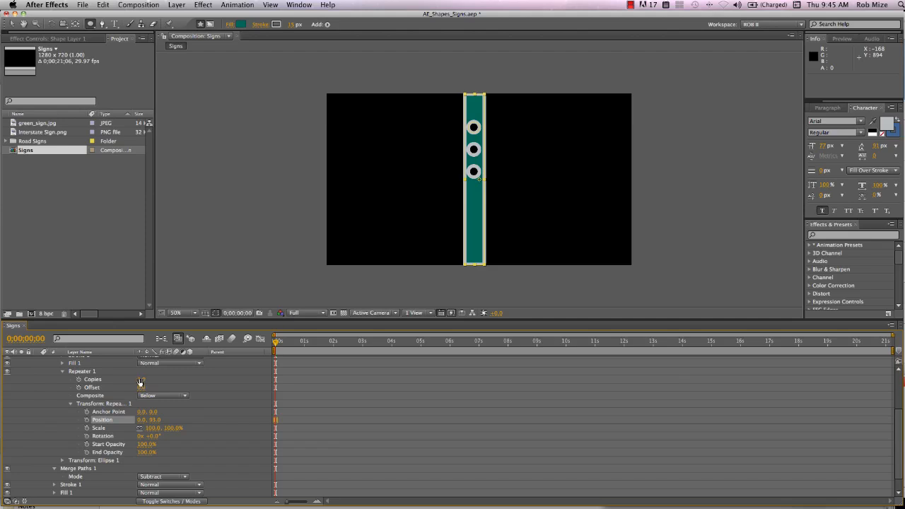
pyautogui.moveTo(140, 381); pyautogui.dragTo(142, 379)
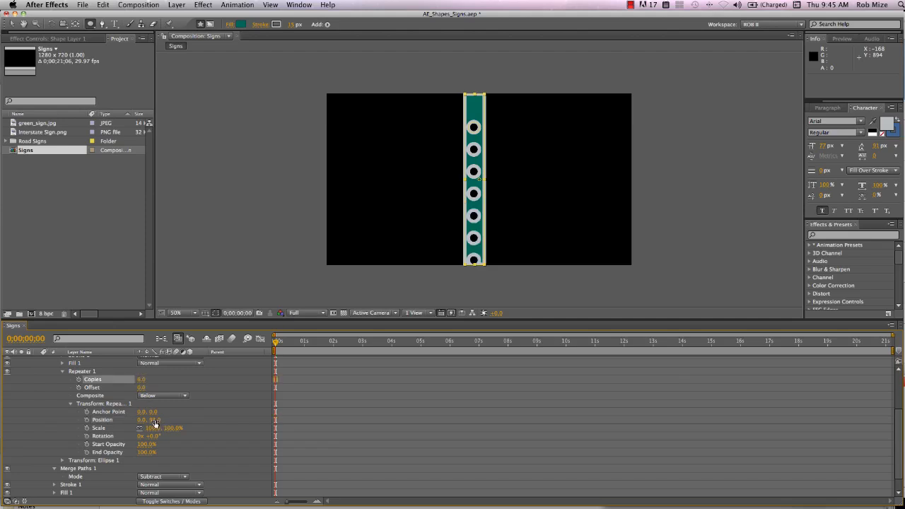
pyautogui.moveTo(152, 420); pyautogui.dragTo(140, 425)
# - Set the position of Ellipse Path 1 to 0, -89, moving the column of holes up the post
pyautogui.scroll(5, 114, 415)
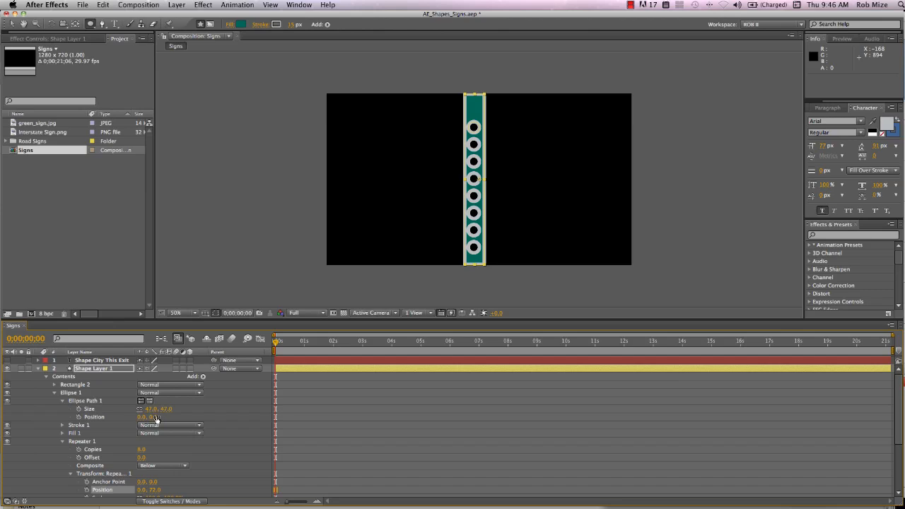
pyautogui.moveTo(155, 418); pyautogui.dragTo(113, 417)
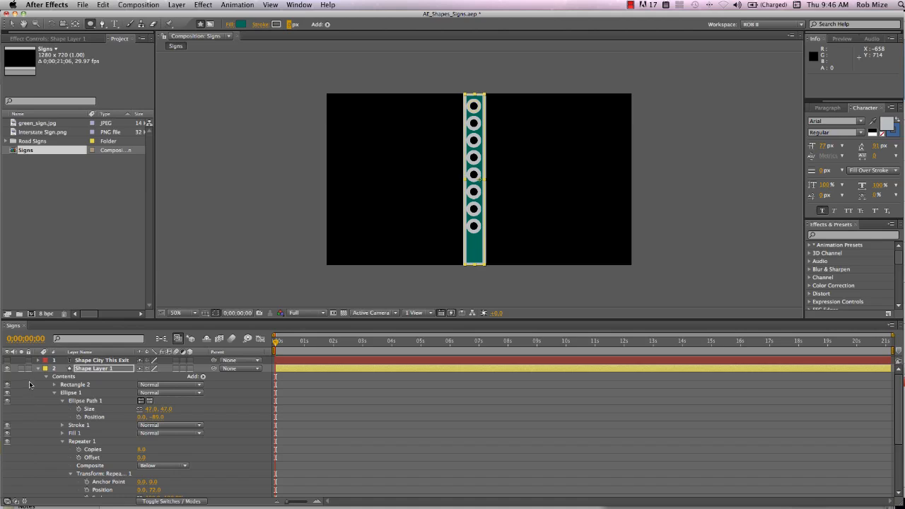
# - Set the stroke width of Shape Layer 1 to 0 px, removing the outlines around the post and its holes
pyautogui.click(55, 395)
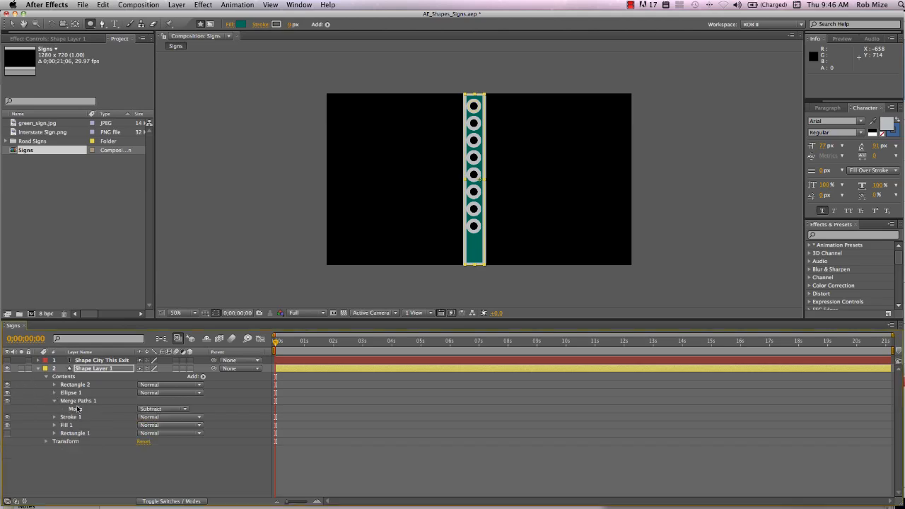
pyautogui.click(76, 402)
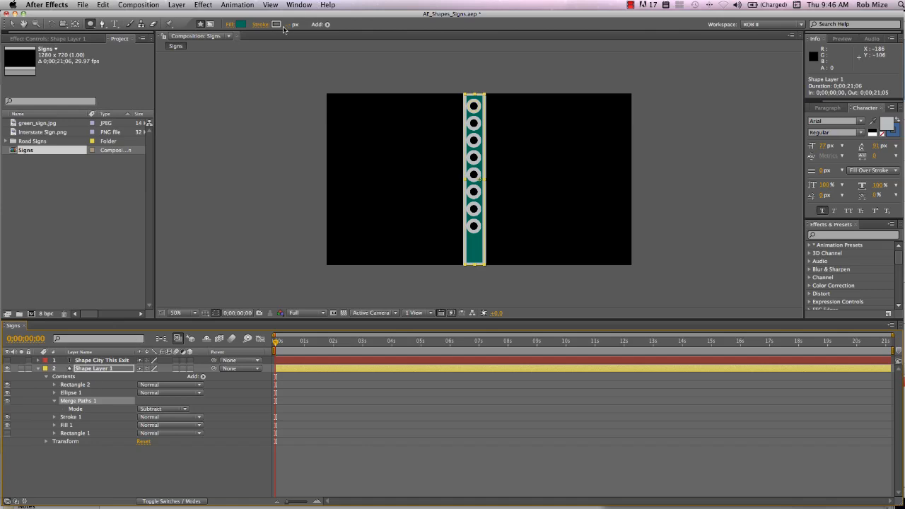
pyautogui.moveTo(289, 25); pyautogui.dragTo(280, 25)
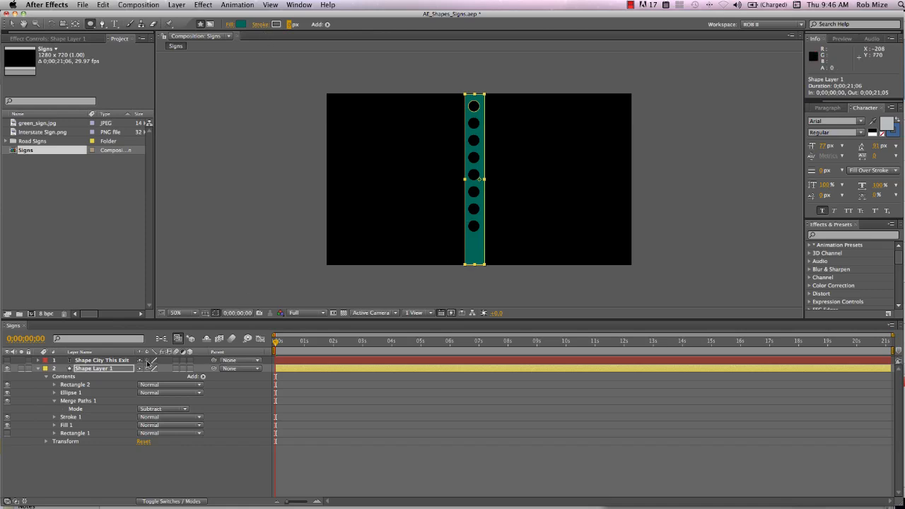
# - Increase the copies of Ellipse 1's Repeater to 12, extending the holes down the post
pyautogui.click(55, 393)
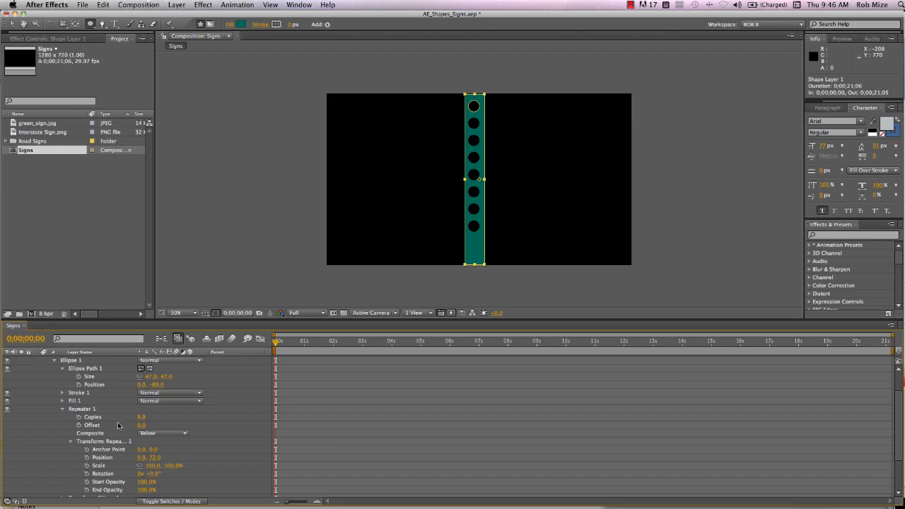
pyautogui.moveTo(139, 419); pyautogui.dragTo(143, 417)
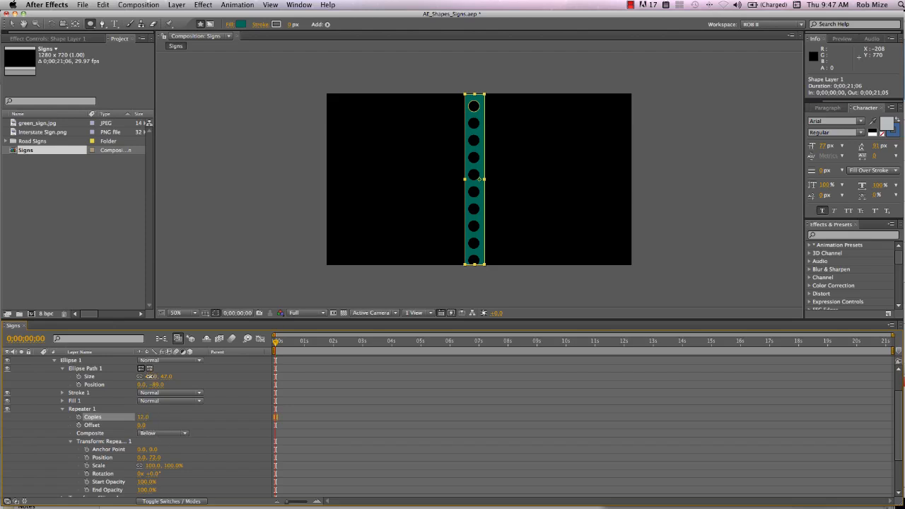
# - Set Ellipse Path 1's size to 49.5, 49.5 and shift its position to 3, -89
pyautogui.moveTo(150, 376); pyautogui.dragTo(157, 382)
pyautogui.scroll(1, 127, 382)
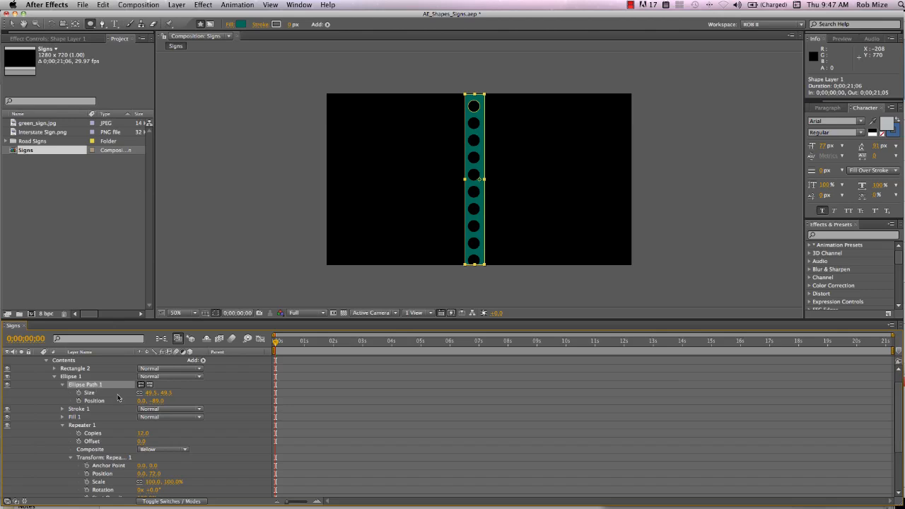
pyautogui.click(100, 401)
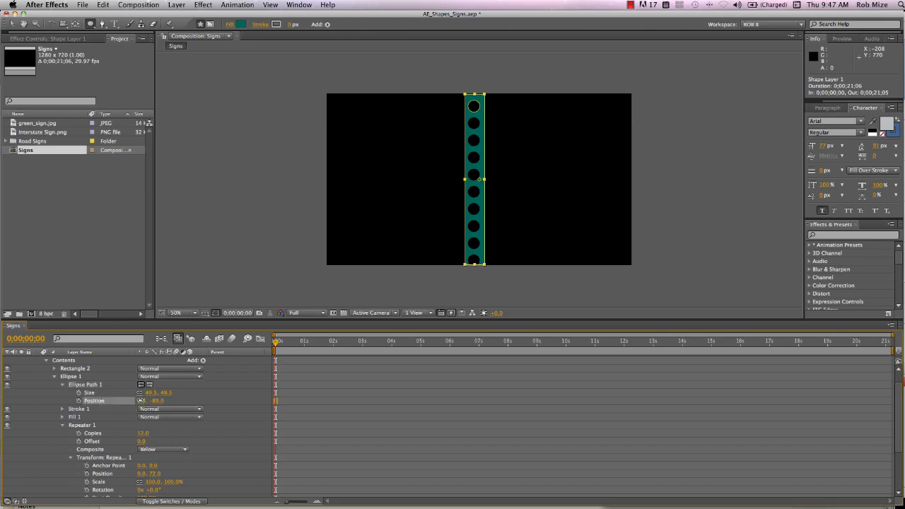
pyautogui.moveTo(140, 401); pyautogui.dragTo(142, 401)
# - Apply the Bevel Alpha effect to Shape Layer 1 and set its edge thickness to 4.10
pyautogui.click(51, 38)
pyautogui.rightClick(62, 131)
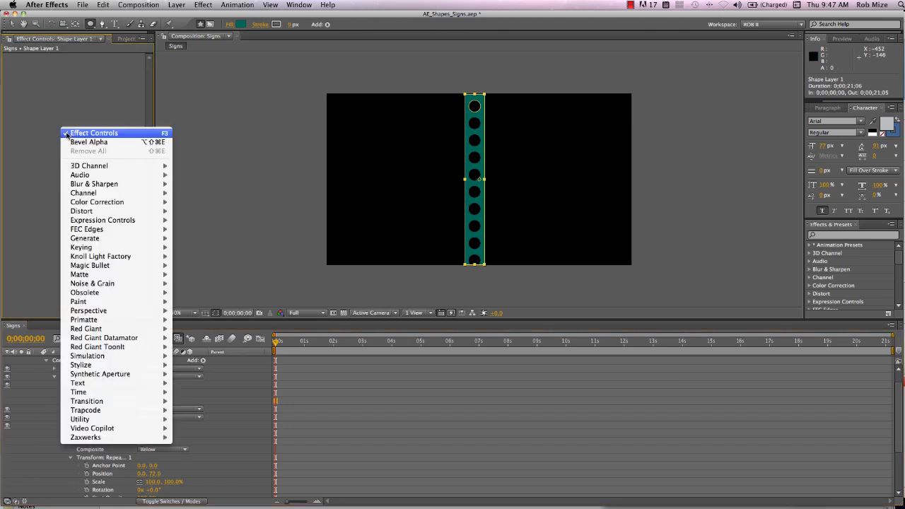
pyautogui.click(84, 143)
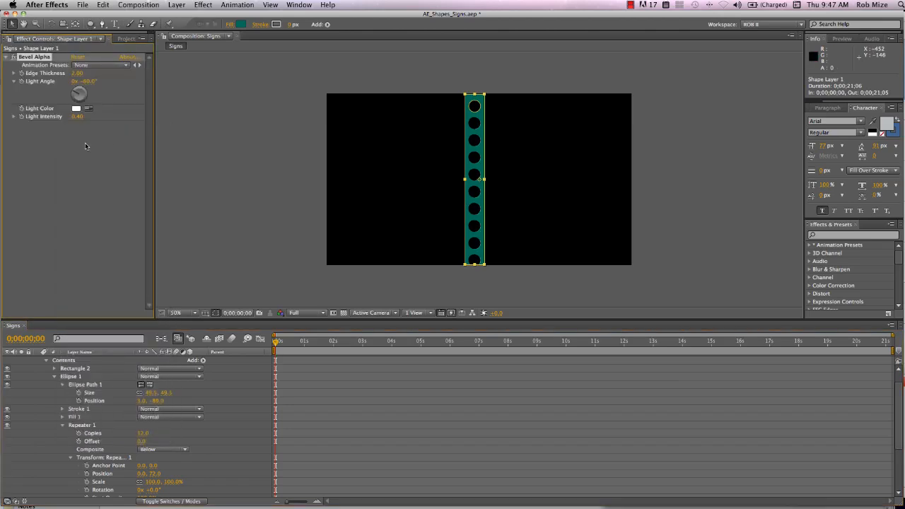
pyautogui.press('.')
pyautogui.press('.')
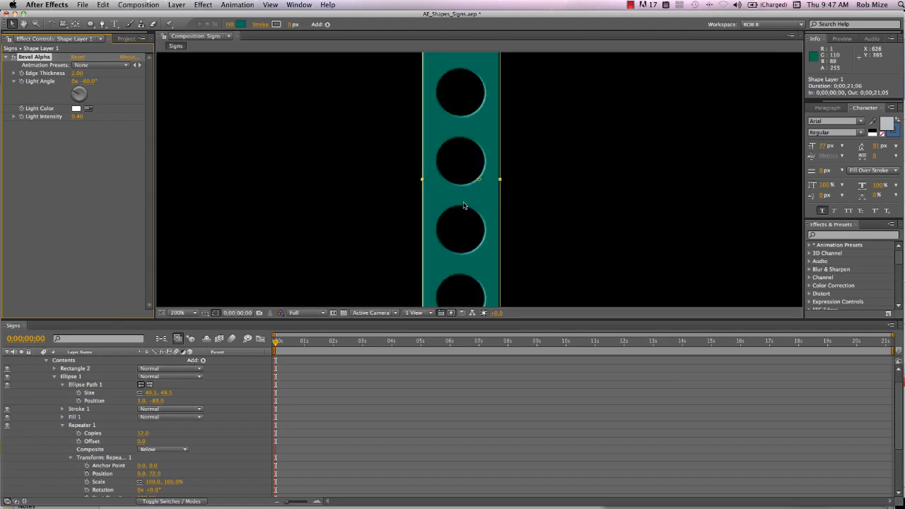
pyautogui.moveTo(78, 74); pyautogui.dragTo(87, 74)
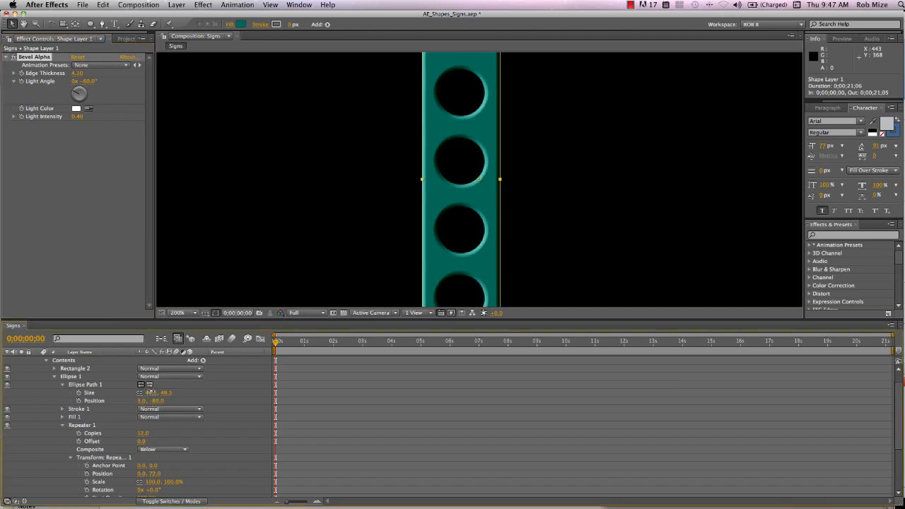
# - Reduce the size of Ellipse Path 1 to about 41.4, 41.4
pyautogui.moveTo(150, 392); pyautogui.dragTo(121, 392)
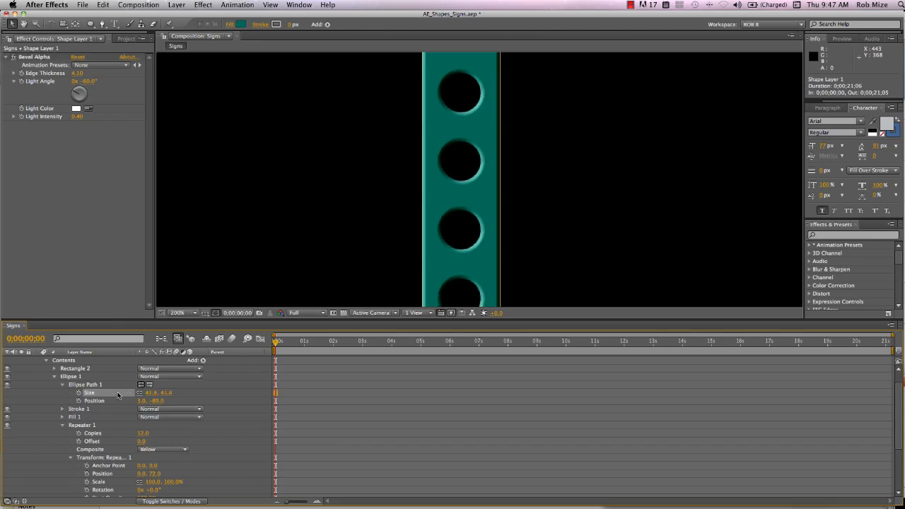
pyautogui.scroll(-3, 464, 241)
pyautogui.scroll(1, 463, 243)
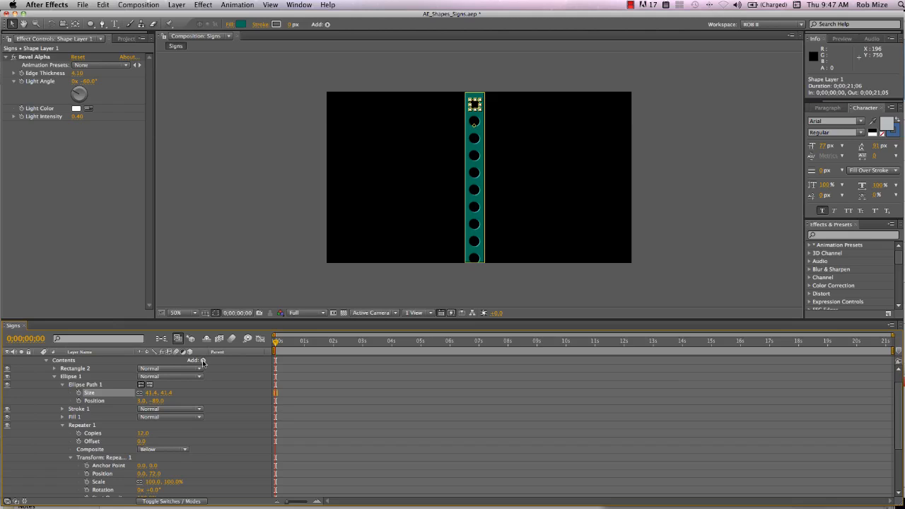
# - Add a Twist below Merge Paths 1 and adjust its angle to wind the post into a tight spiral
pyautogui.click(52, 379)
pyautogui.click(52, 377)
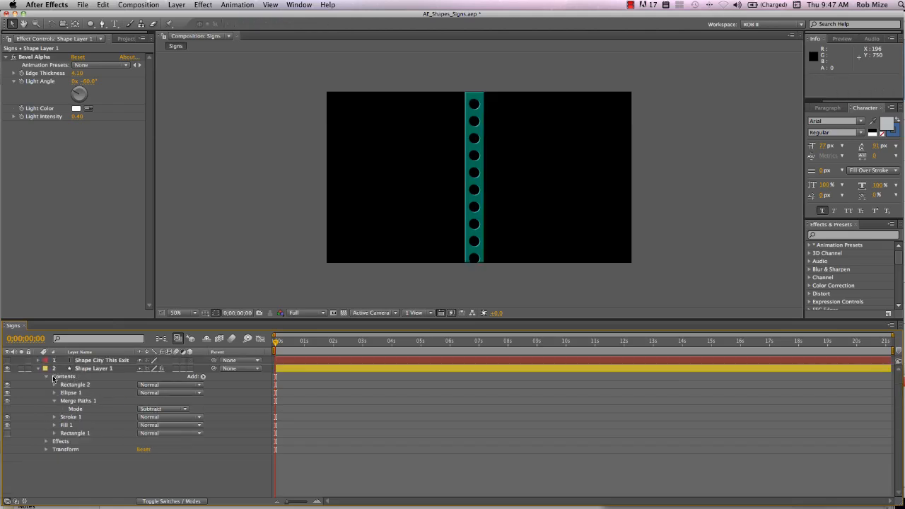
pyautogui.click(78, 401)
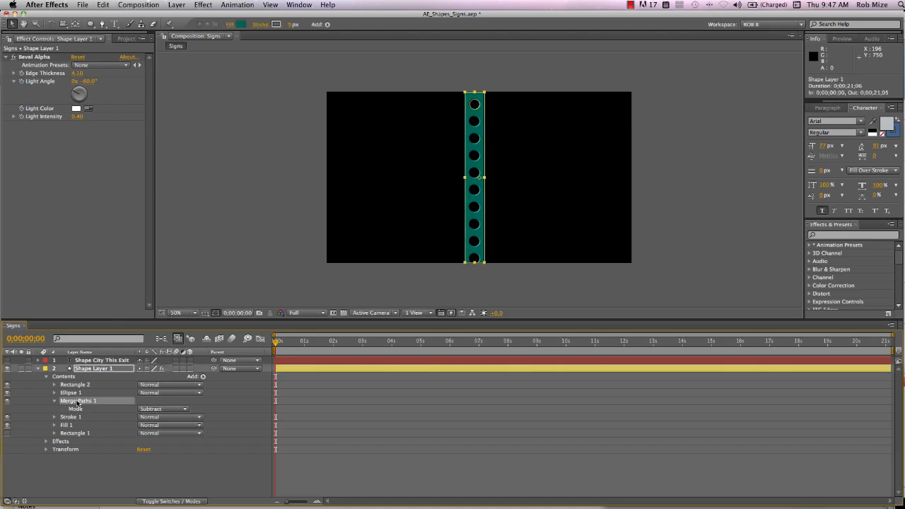
pyautogui.click(202, 377)
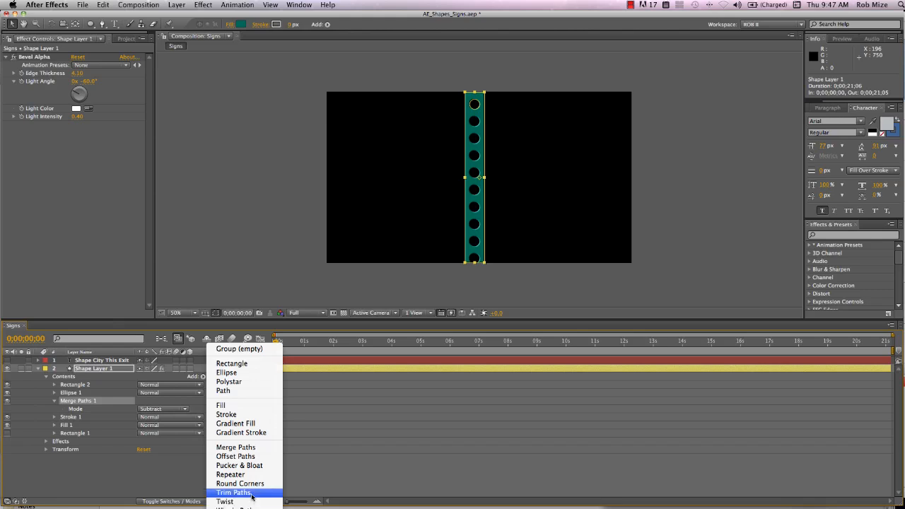
pyautogui.click(249, 502)
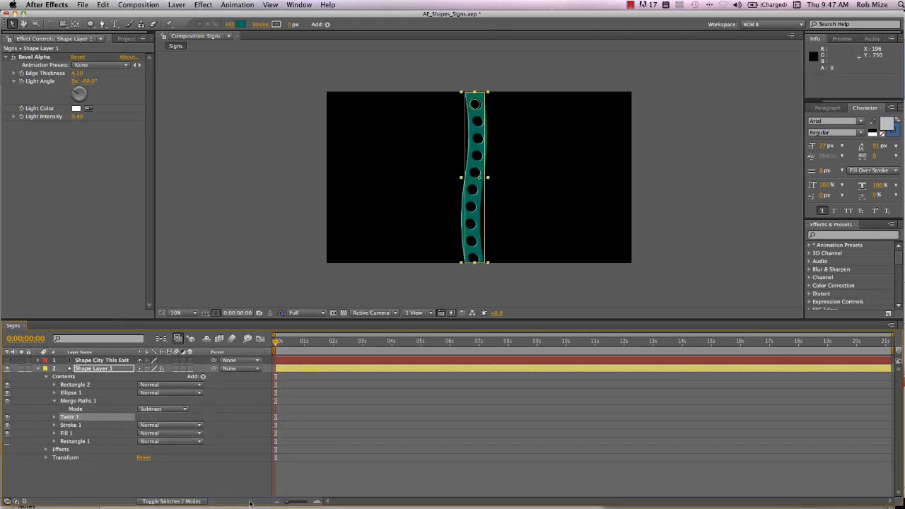
pyautogui.click(54, 417)
pyautogui.moveTo(142, 425); pyautogui.dragTo(723, 446)
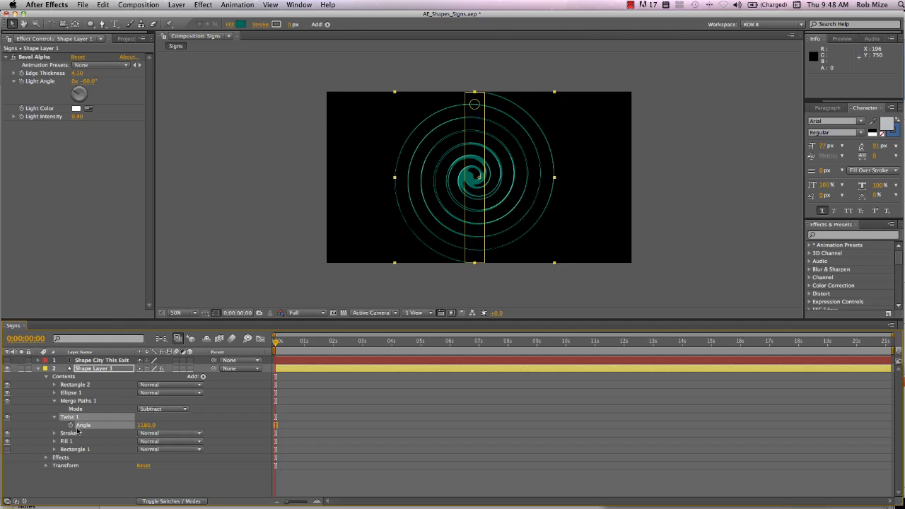
pyautogui.moveTo(140, 425); pyautogui.dragTo(31, 424)
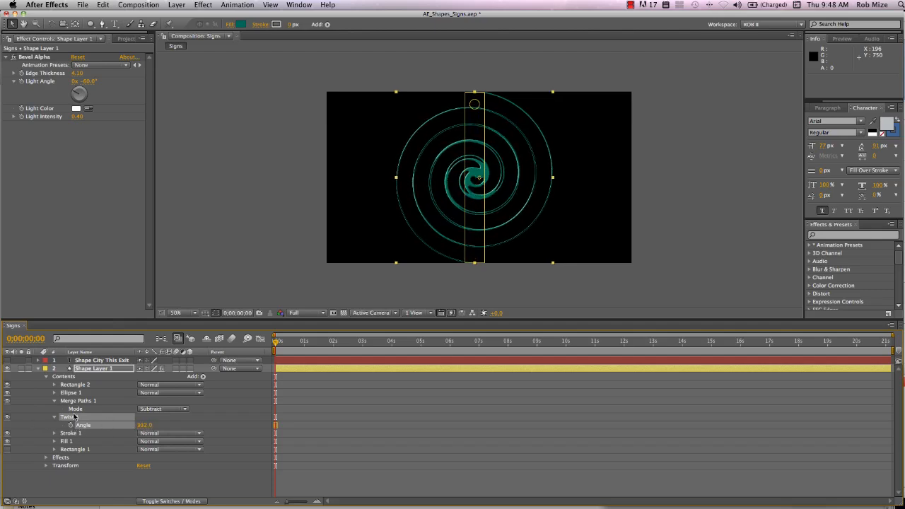
# - Add Pucker & Bloat below the Twist and set its amount to -74
pyautogui.click(202, 377)
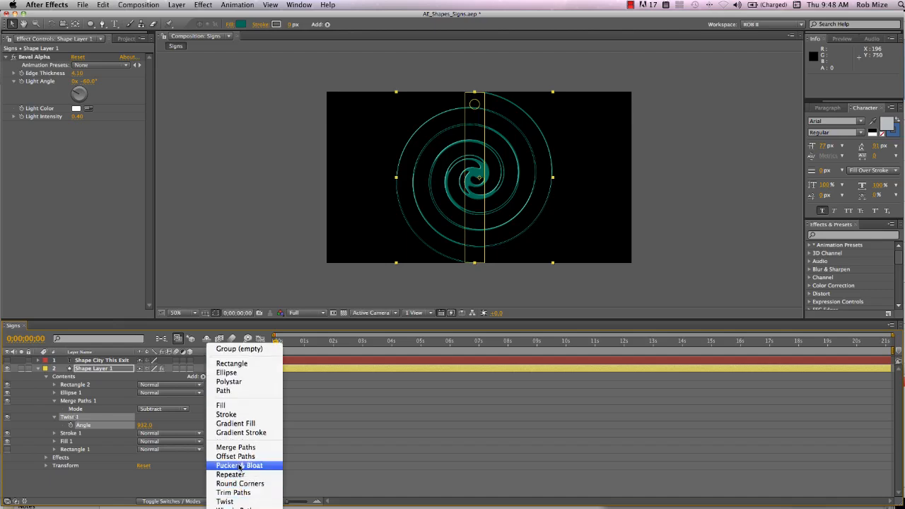
pyautogui.click(240, 463)
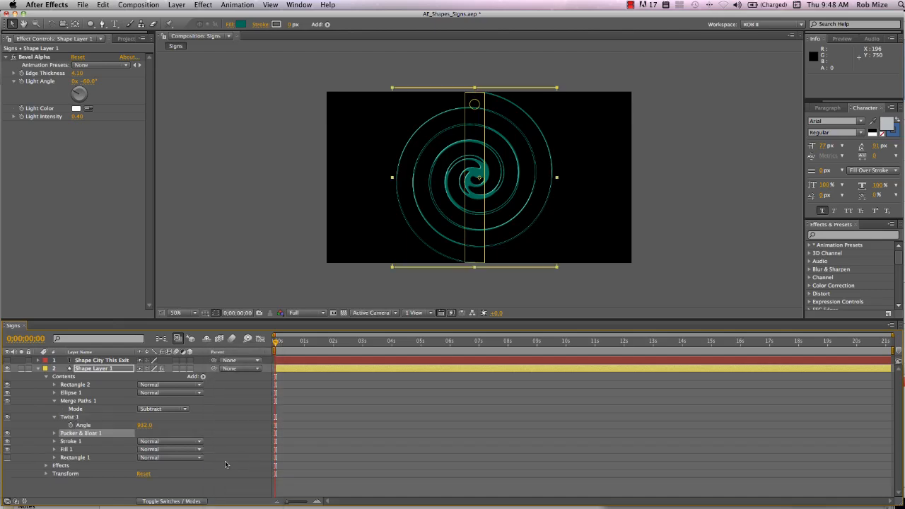
pyautogui.click(54, 434)
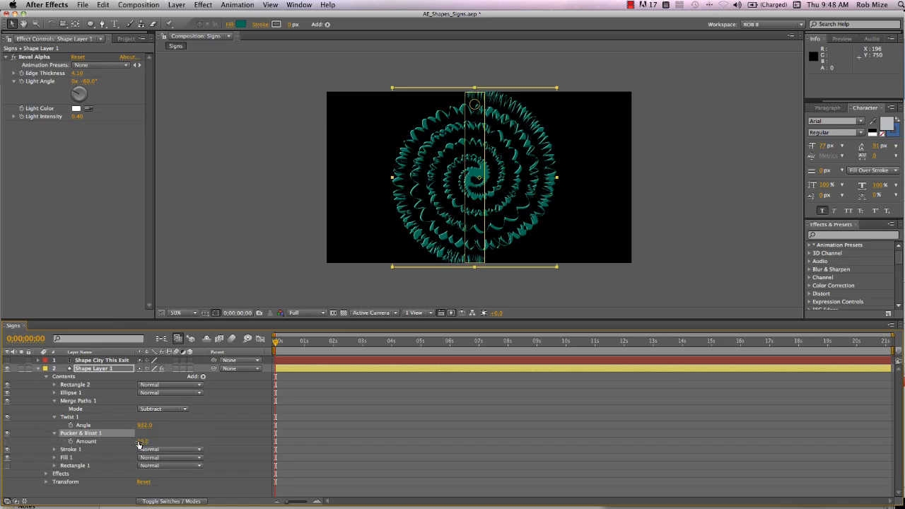
pyautogui.moveTo(143, 441); pyautogui.dragTo(99, 441)
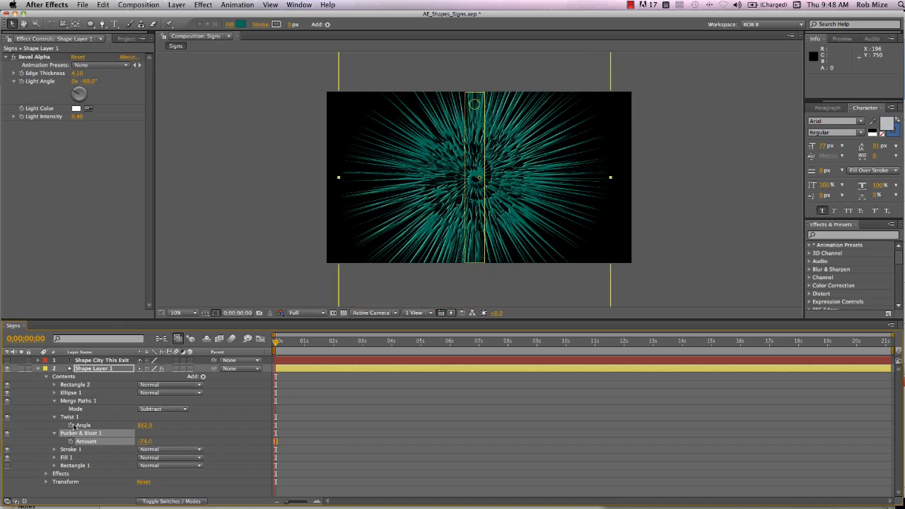
# - Delete both the Twist and the Pucker & Bloat operations from Shape Layer 1
pyautogui.click(74, 418)
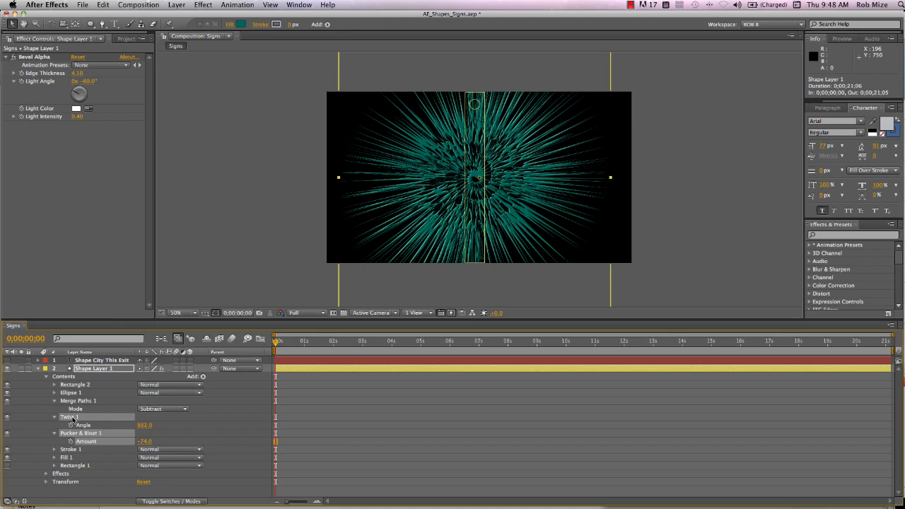
pyautogui.press('Delete')
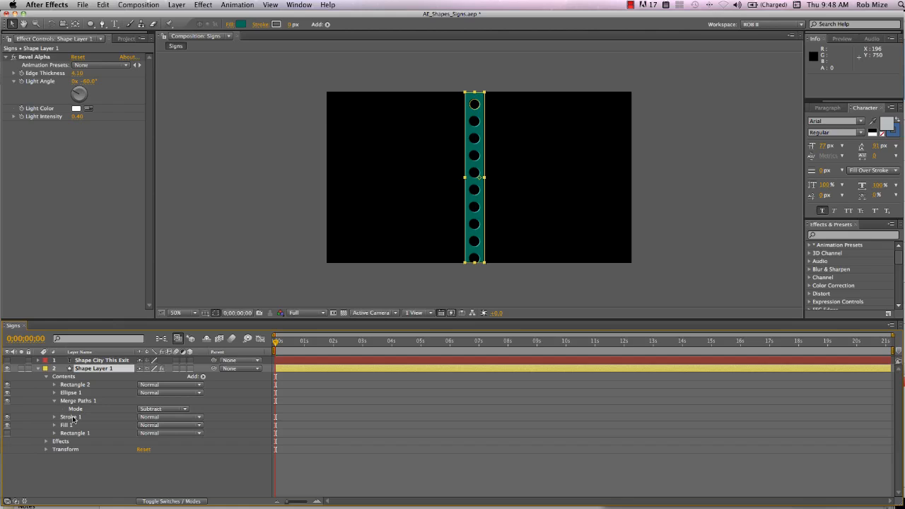
# - Add an empty group to Shape Layer 1 and move it above Rectangle 2 in the layer's contents
pyautogui.click(203, 377)
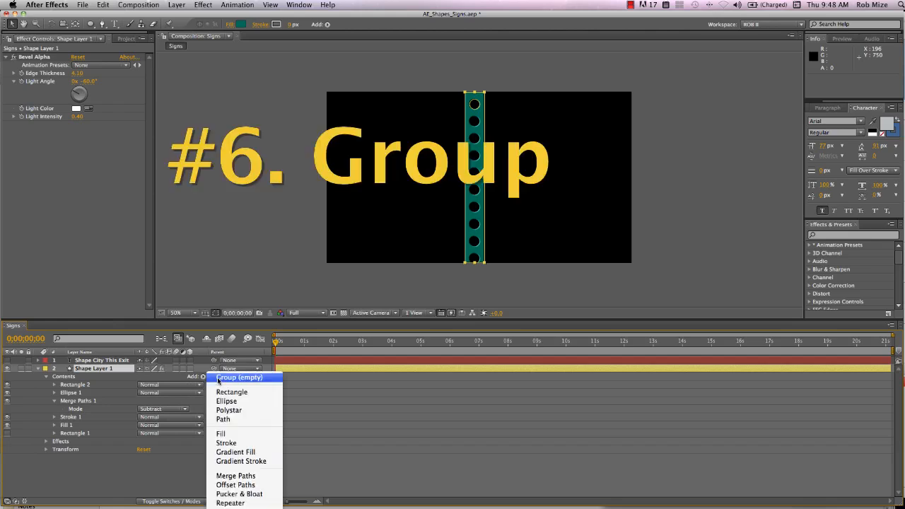
pyautogui.click(218, 379)
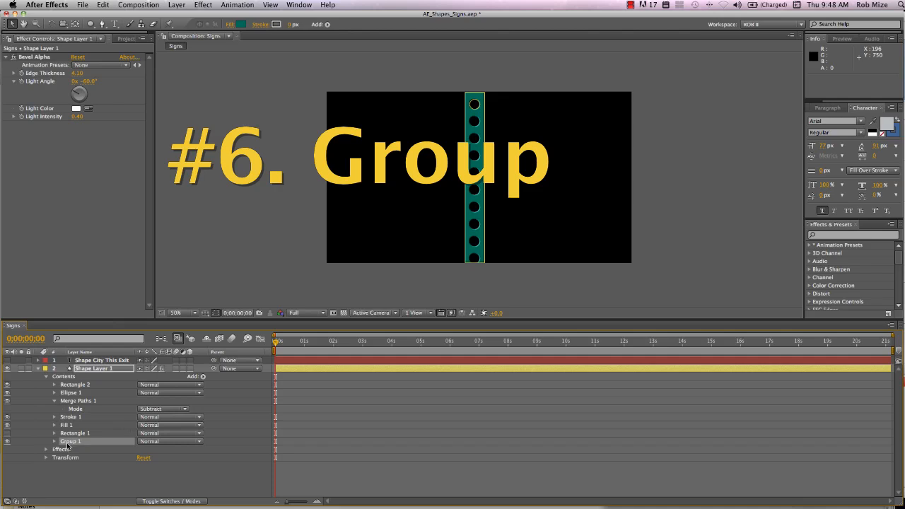
pyautogui.moveTo(68, 444); pyautogui.dragTo(71, 386)
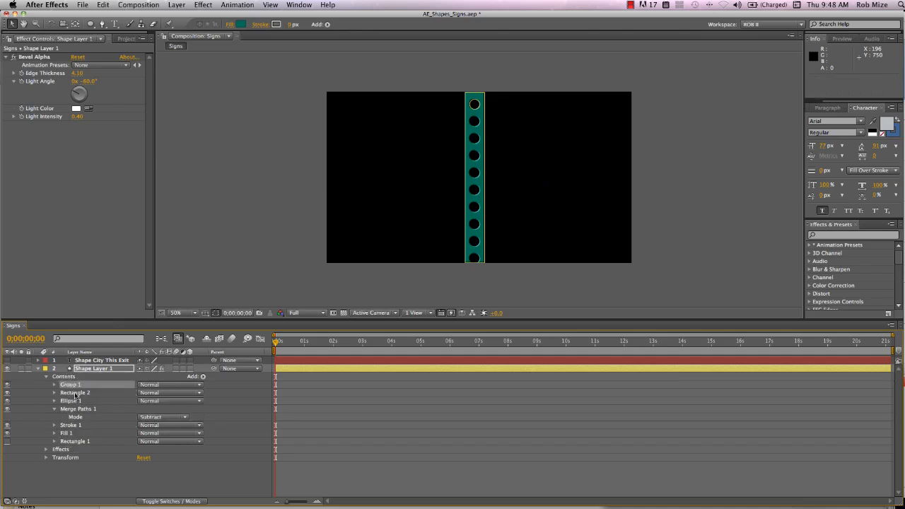
# - Move Rectangle 2, Ellipse 1, Merge Paths 1, Stroke 1 and Fill 1 into Group 1 and expand the group
pyautogui.click(54, 410)
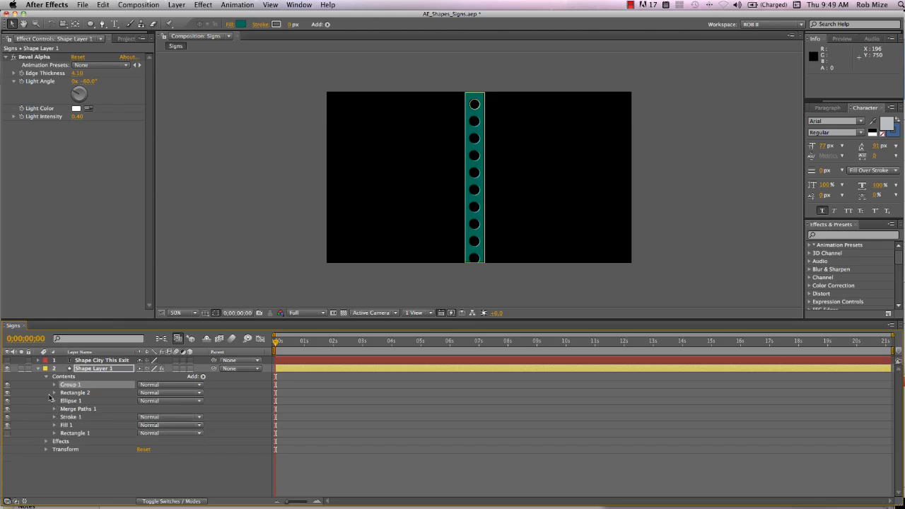
pyautogui.moveTo(48, 394)
pyautogui.mouseDown()
pyautogui.moveTo(64, 404)
pyautogui.moveTo(68, 427)
pyautogui.moveTo(70, 388)
pyautogui.mouseUp()
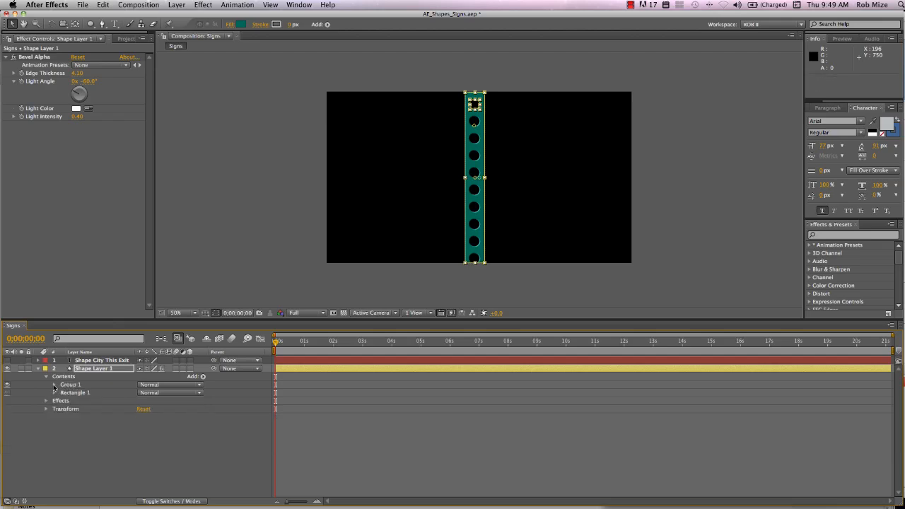
pyautogui.click(54, 386)
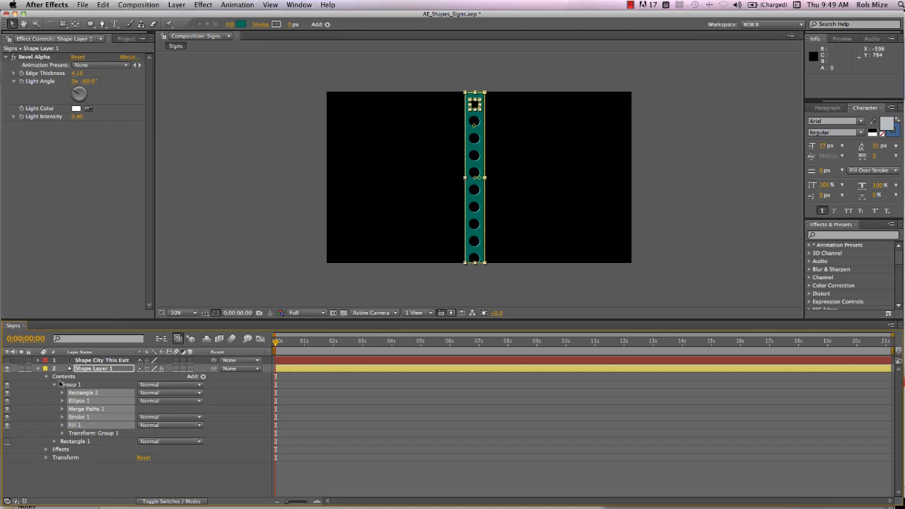
# - Try moving Group 1 horizontally to a position of about -224, 0, and undo the move
pyautogui.click(63, 433)
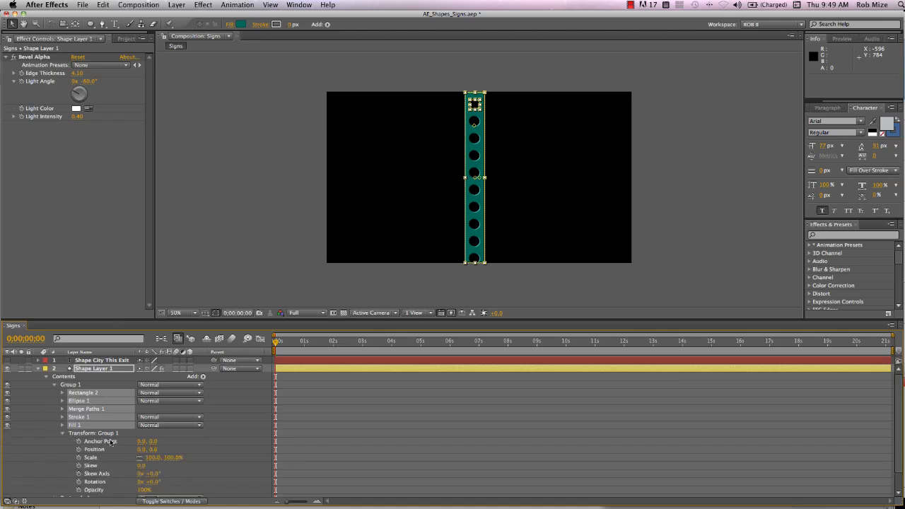
pyautogui.moveTo(142, 450); pyautogui.dragTo(40, 456)
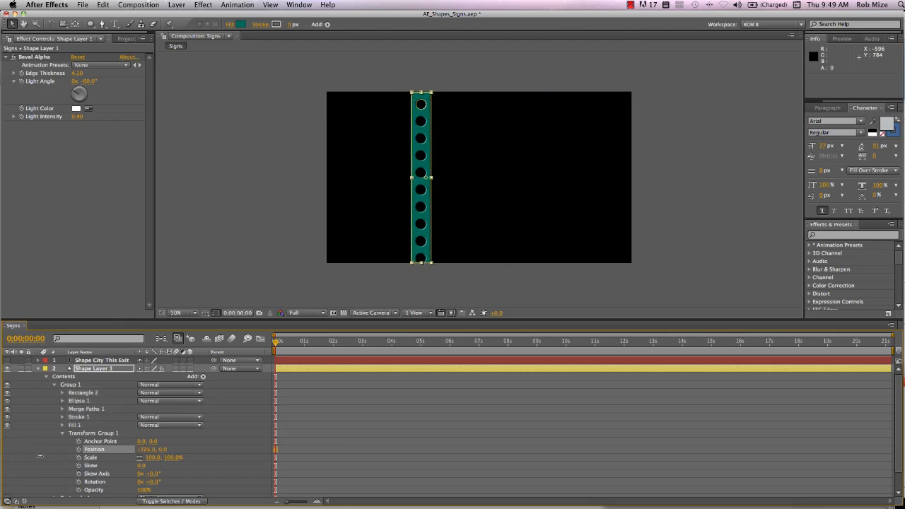
pyautogui.press('super+z')
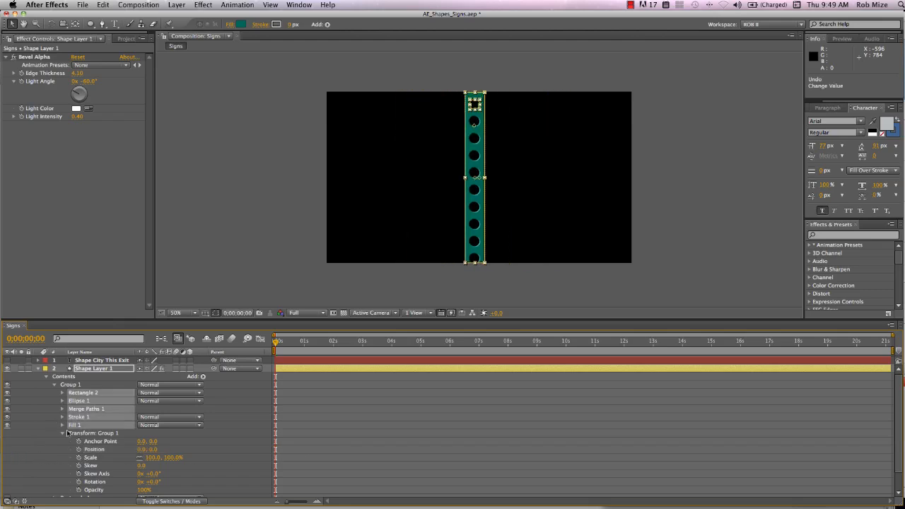
pyautogui.click(62, 432)
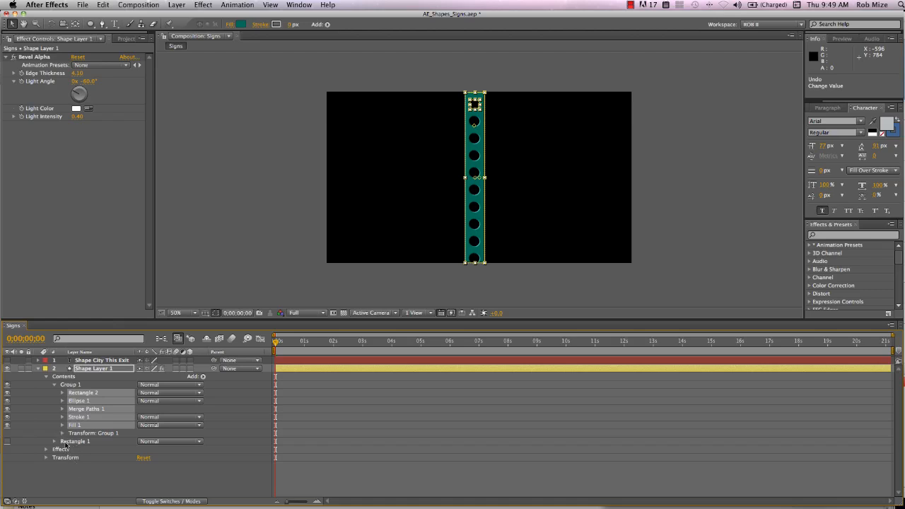
# - Change Group 1's fill to Linear Gradient after trying None, Solid Color and Radial Gradient, and accept the grey gradient stops as they are
pyautogui.click(54, 386)
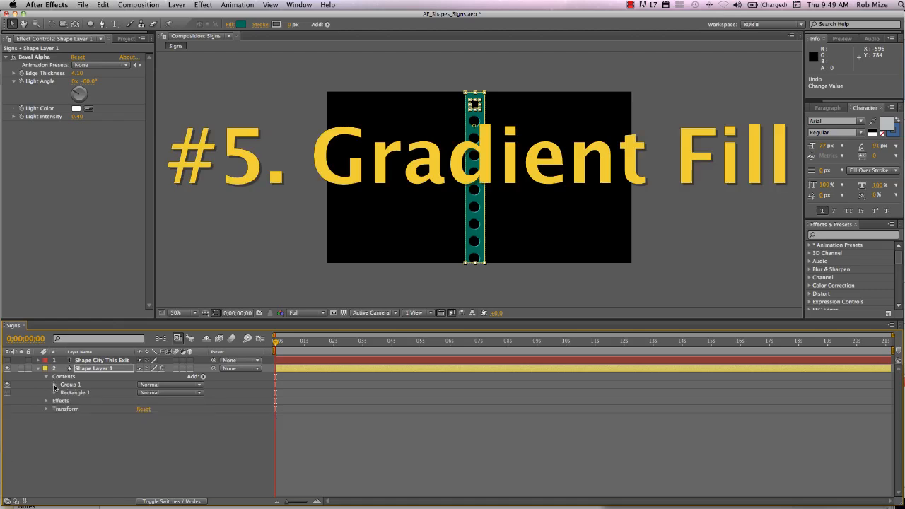
pyautogui.click(70, 385)
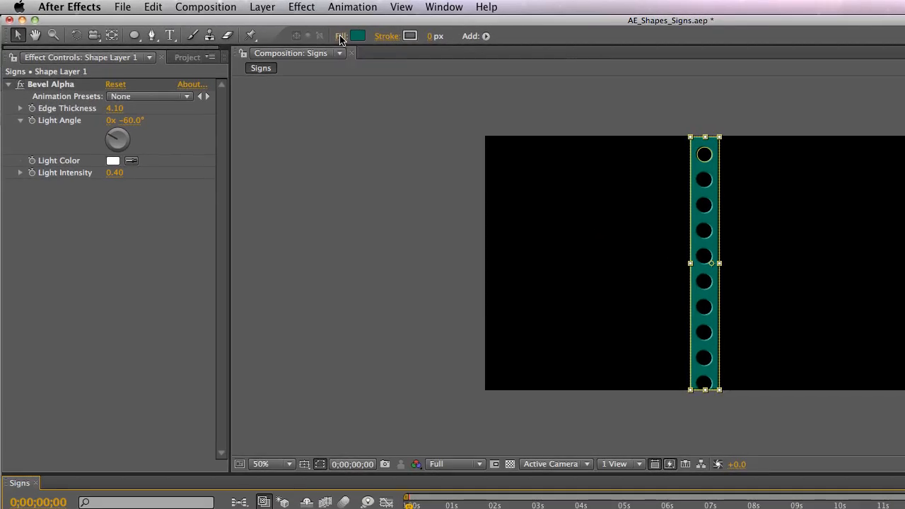
pyautogui.click(340, 36)
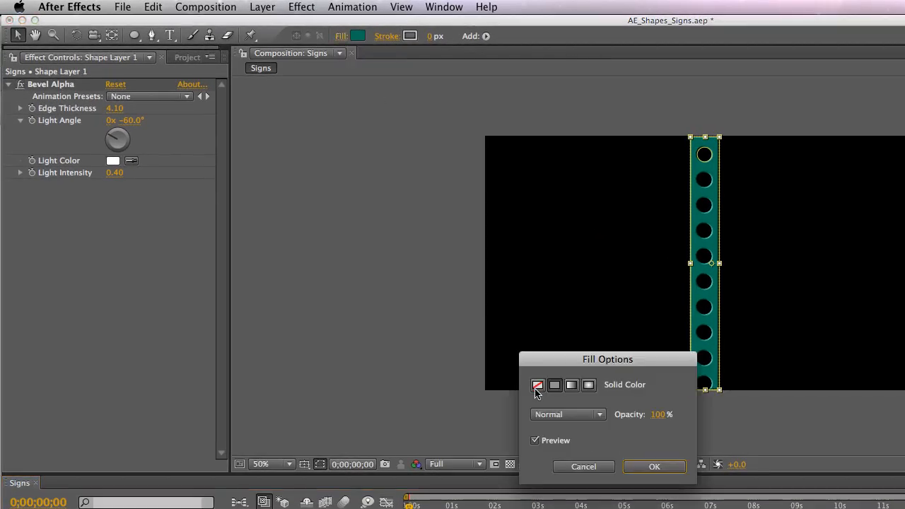
pyautogui.click(538, 386)
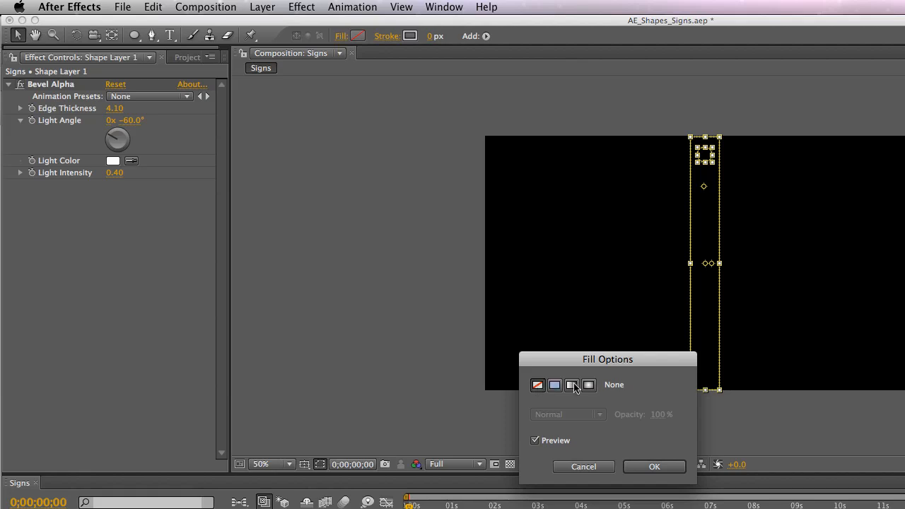
pyautogui.click(555, 386)
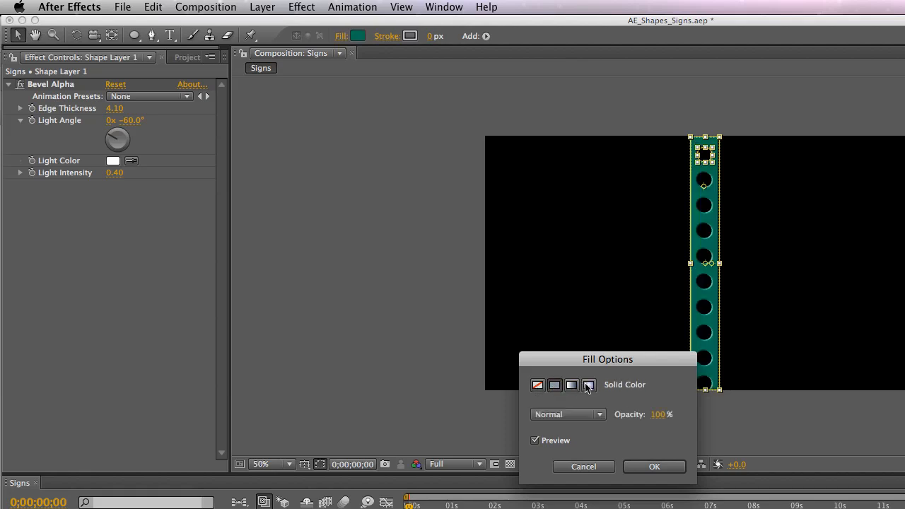
pyautogui.click(590, 387)
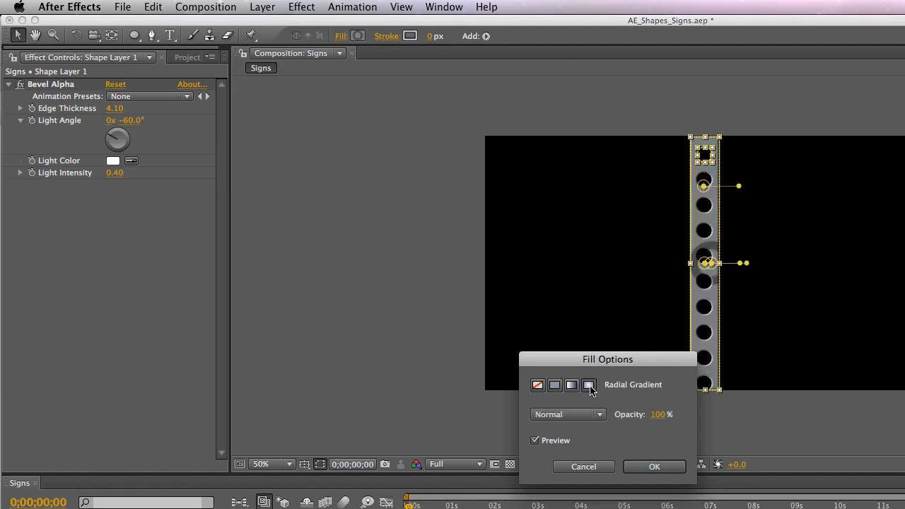
pyautogui.click(571, 386)
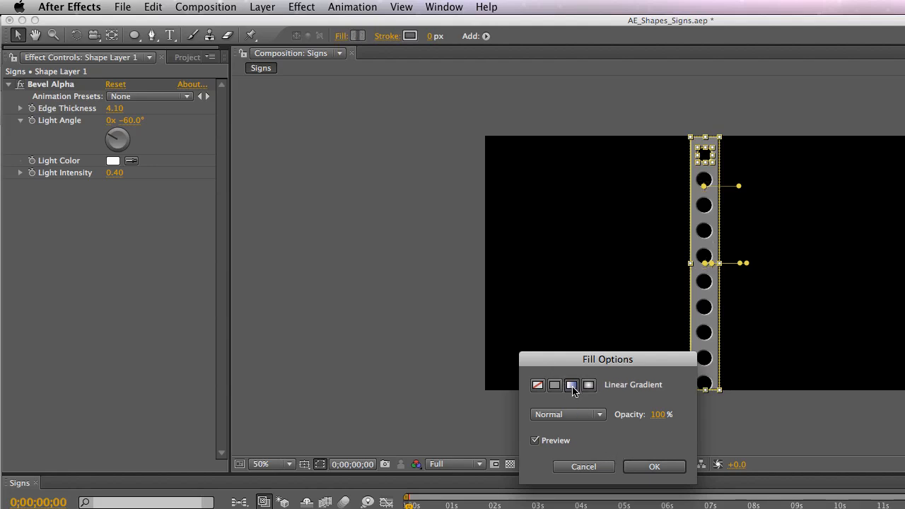
pyautogui.click(651, 466)
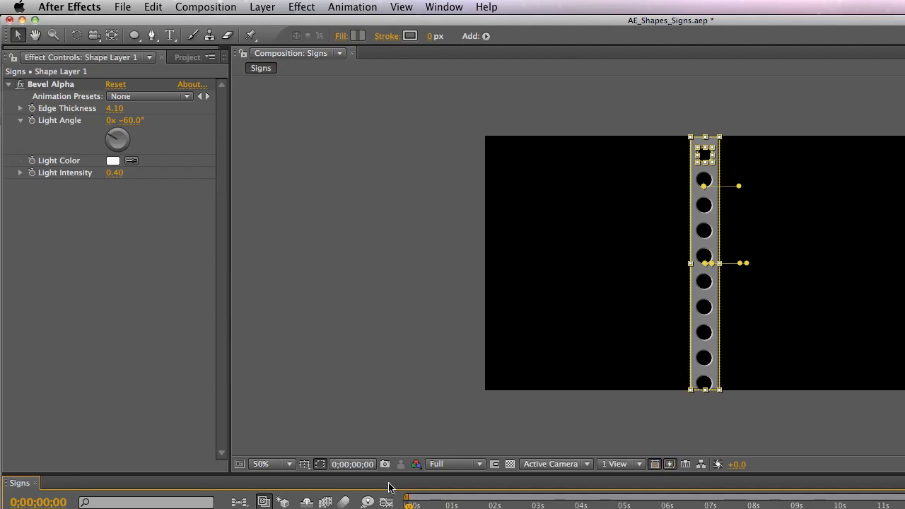
pyautogui.click(357, 39)
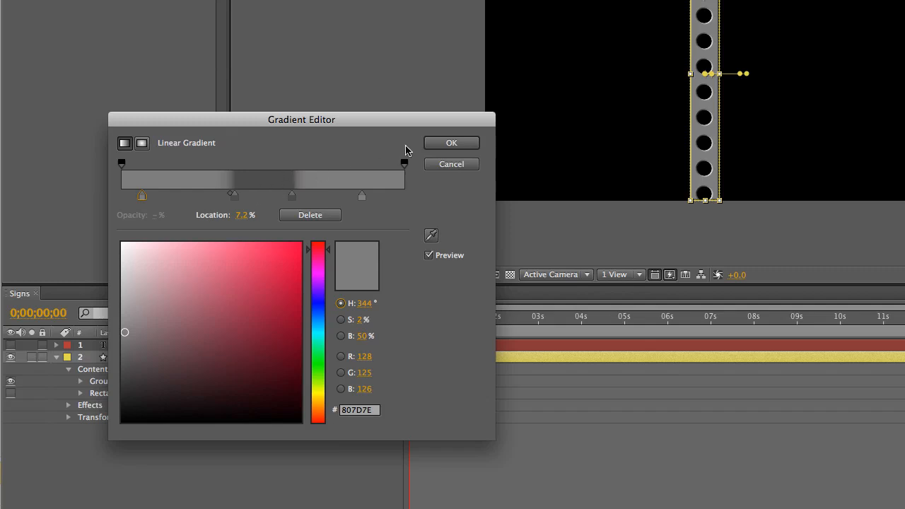
pyautogui.click(451, 144)
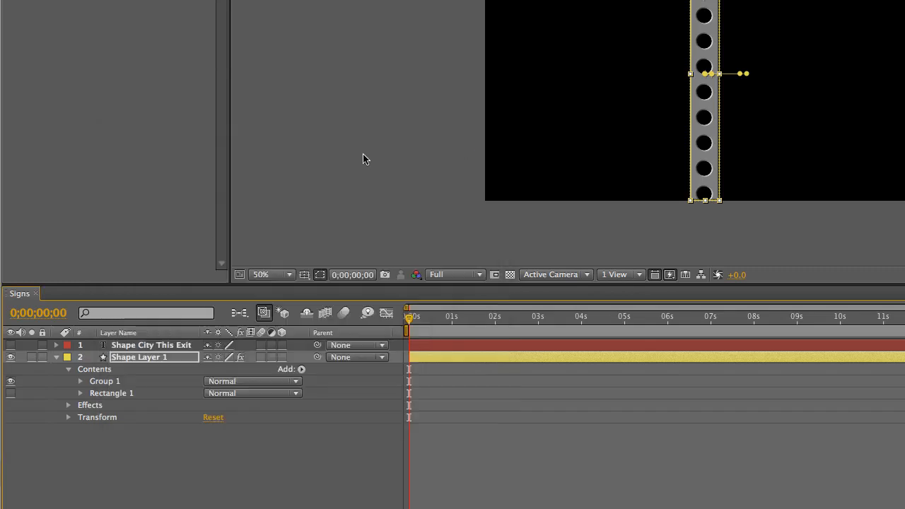
# - Stretch Group 1's linear gradient horizontally across the post, placing its start and end points just outside the post's two long edges
pyautogui.click(117, 382)
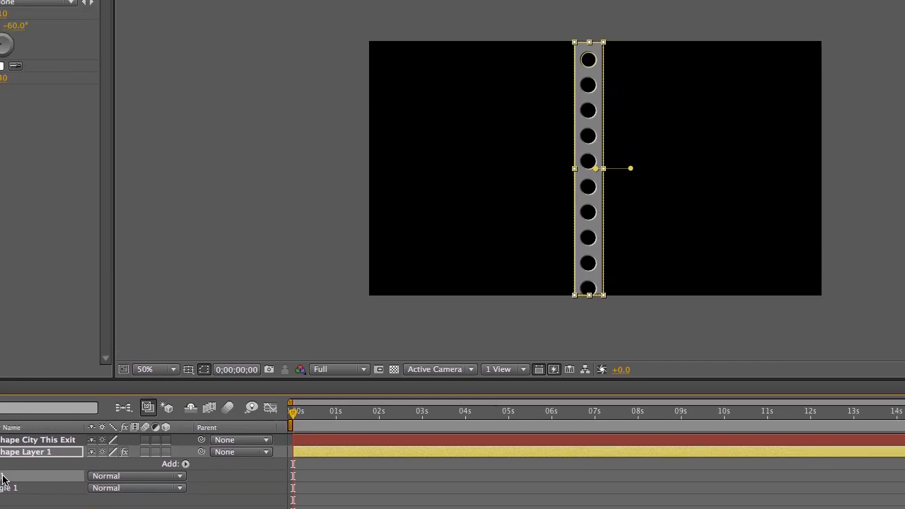
pyautogui.press('.')
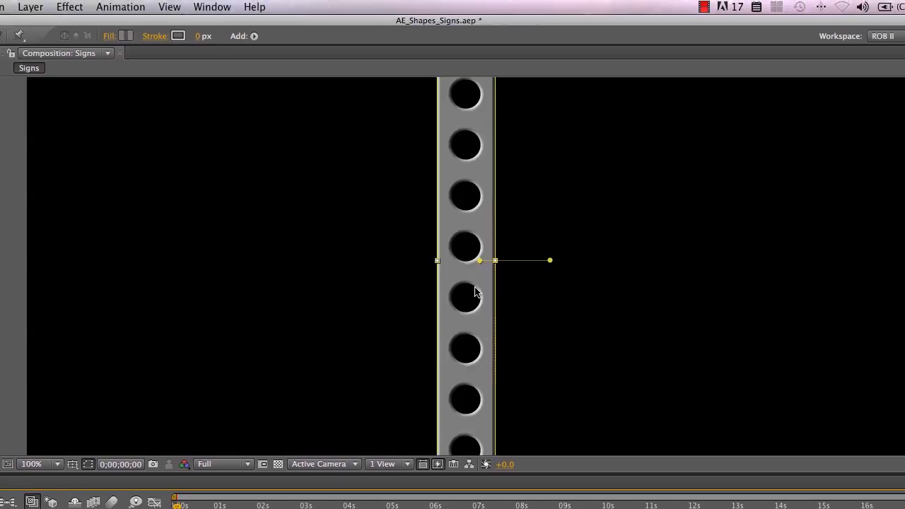
pyautogui.press(',')
pyautogui.press('.')
pyautogui.press('.')
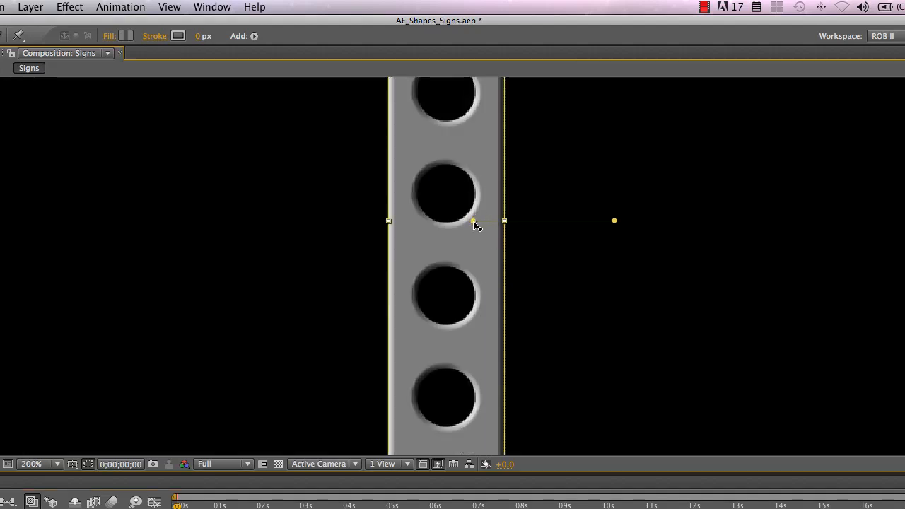
pyautogui.moveTo(476, 224); pyautogui.dragTo(267, 222)
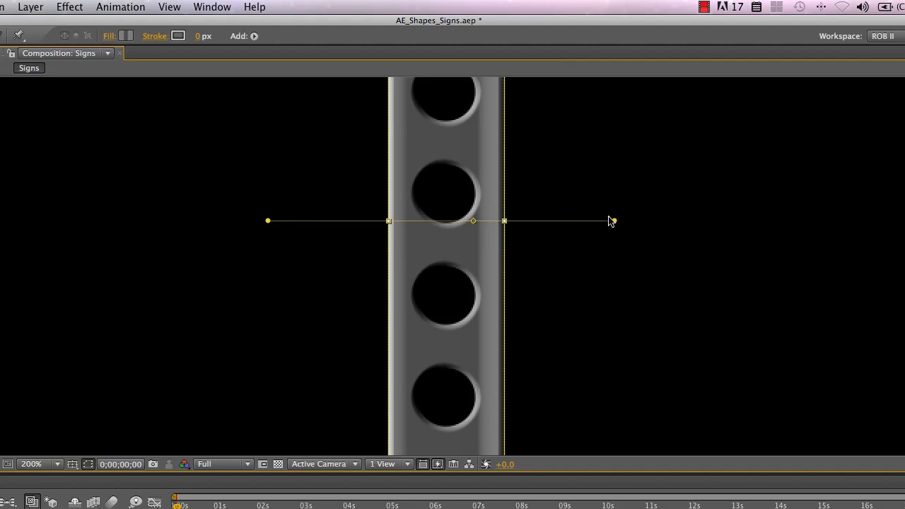
pyautogui.moveTo(614, 222); pyautogui.dragTo(620, 222)
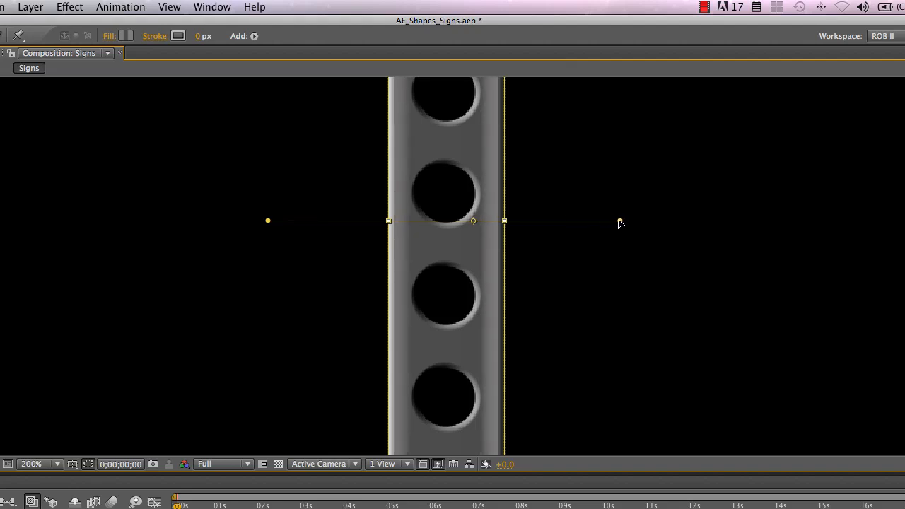
pyautogui.scroll(-4, 479, 272)
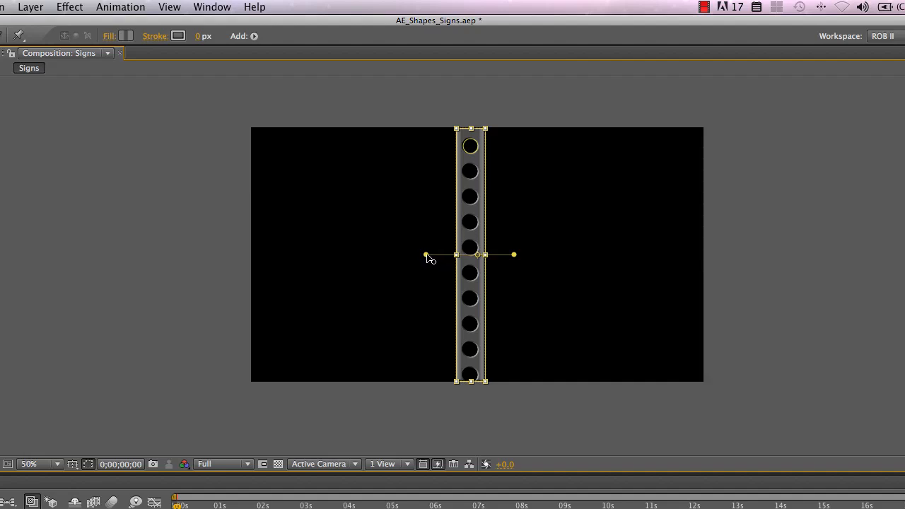
pyautogui.moveTo(426, 256); pyautogui.dragTo(428, 255)
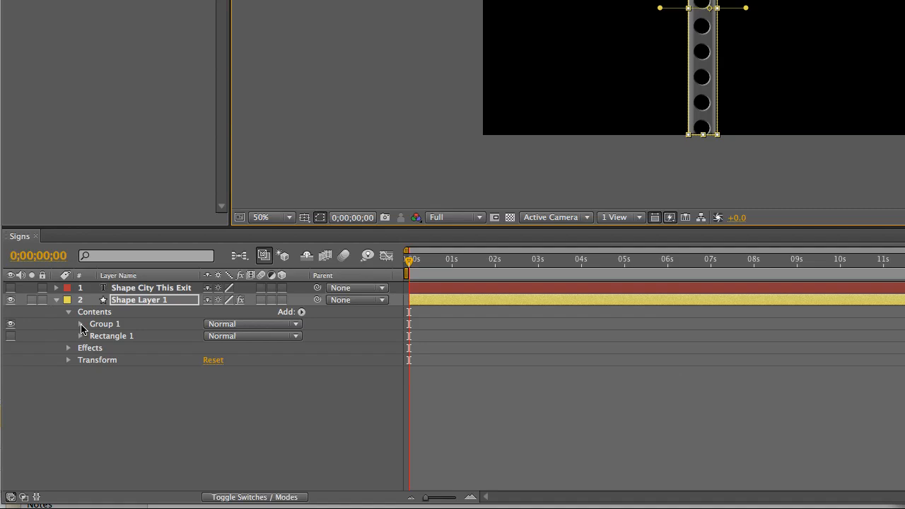
# - Reduce the size of Ellipse Path 1 inside Group 1's Ellipse 1 to 39.2, 39.2
pyautogui.click(81, 325)
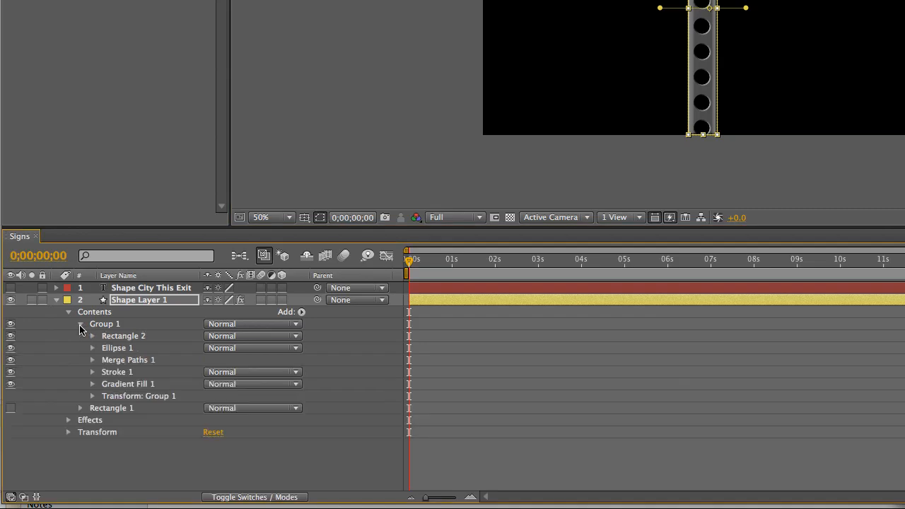
pyautogui.click(91, 349)
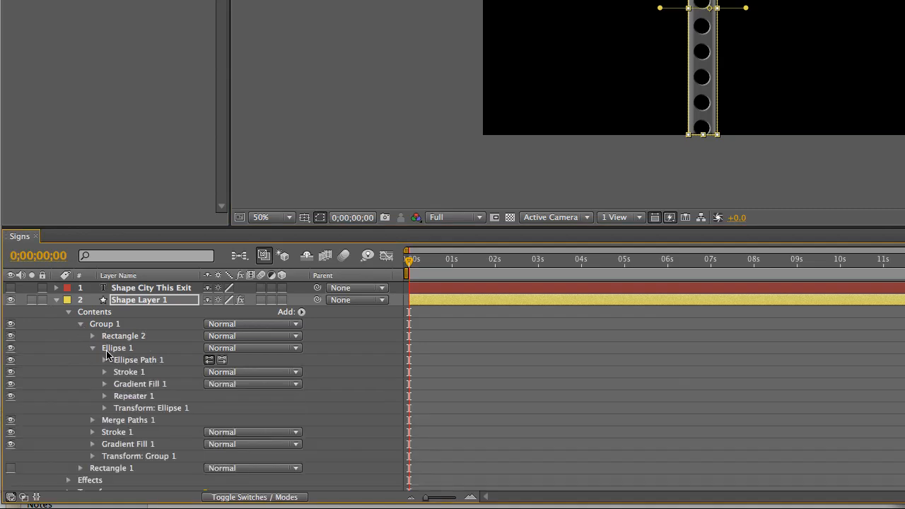
pyautogui.click(103, 361)
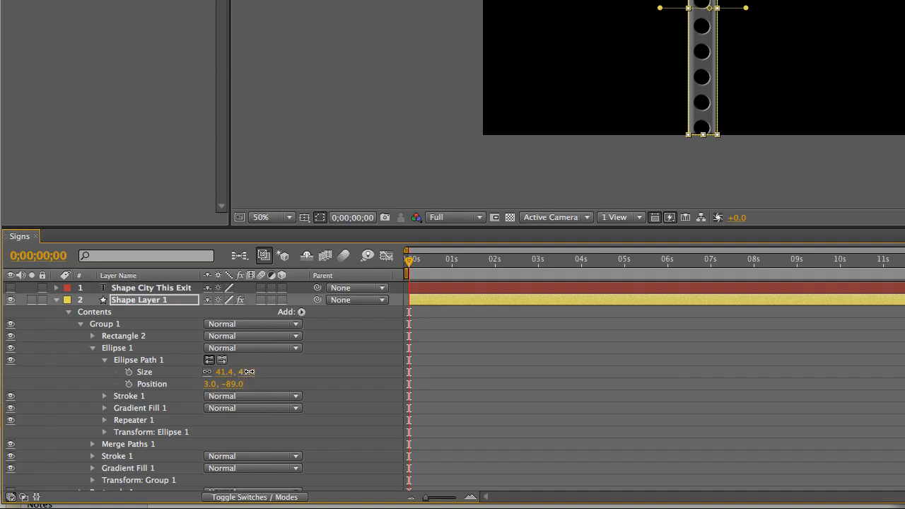
pyautogui.moveTo(247, 372)
pyautogui.mouseDown()
pyautogui.moveTo(152, 372)
pyautogui.moveTo(235, 372)
pyautogui.mouseUp()
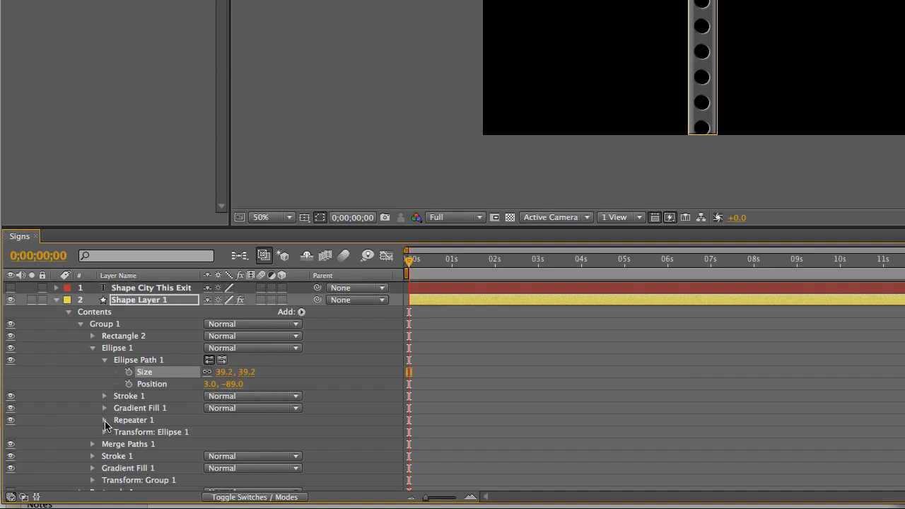
# - Set the transform position of Ellipse 1's Repeater 1 to 0.0, 57.7 to space the post holes more closely
pyautogui.click(105, 420)
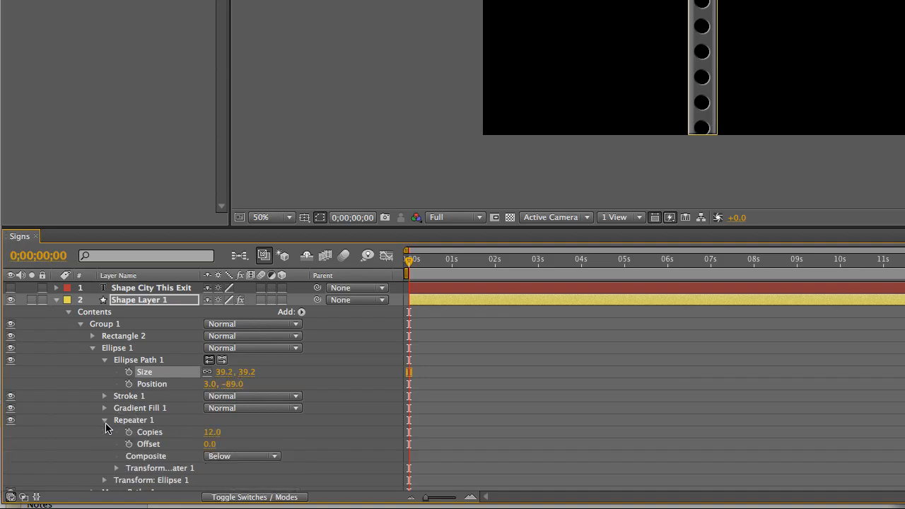
pyautogui.click(116, 468)
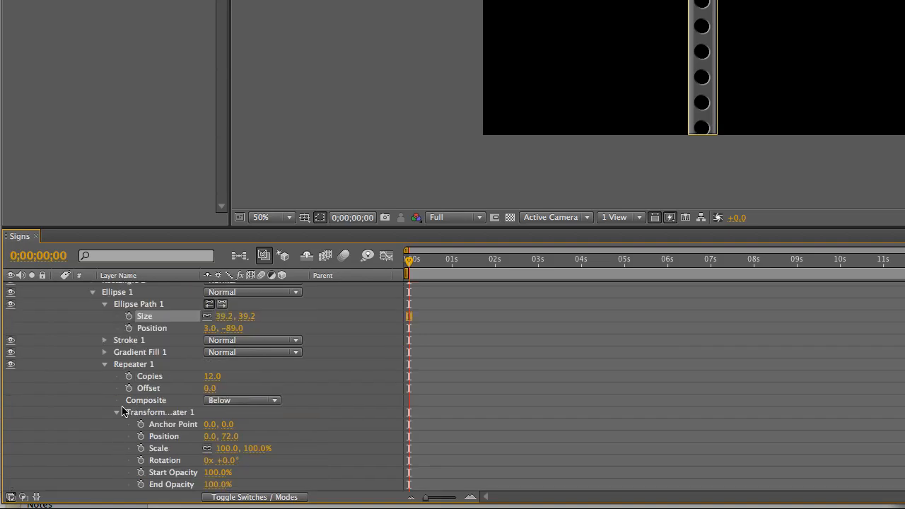
pyautogui.scroll(-3, 125, 412)
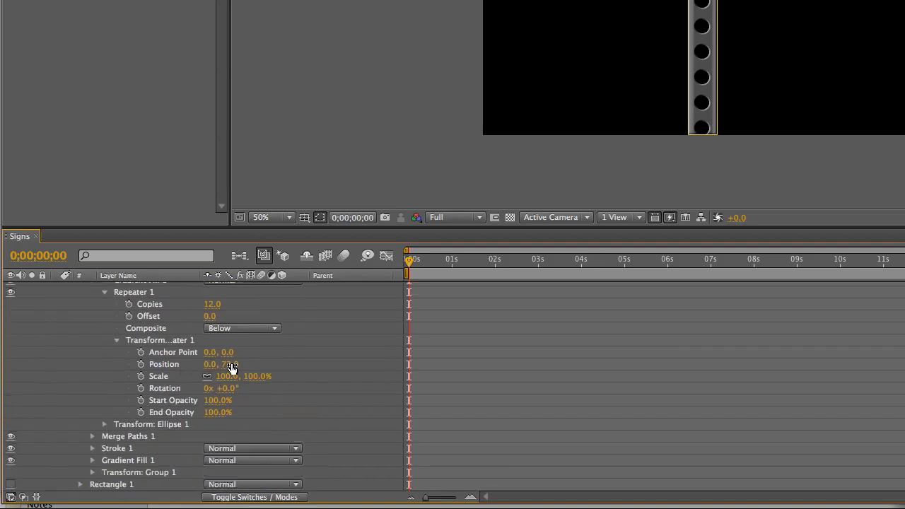
pyautogui.moveTo(230, 365); pyautogui.dragTo(117, 375)
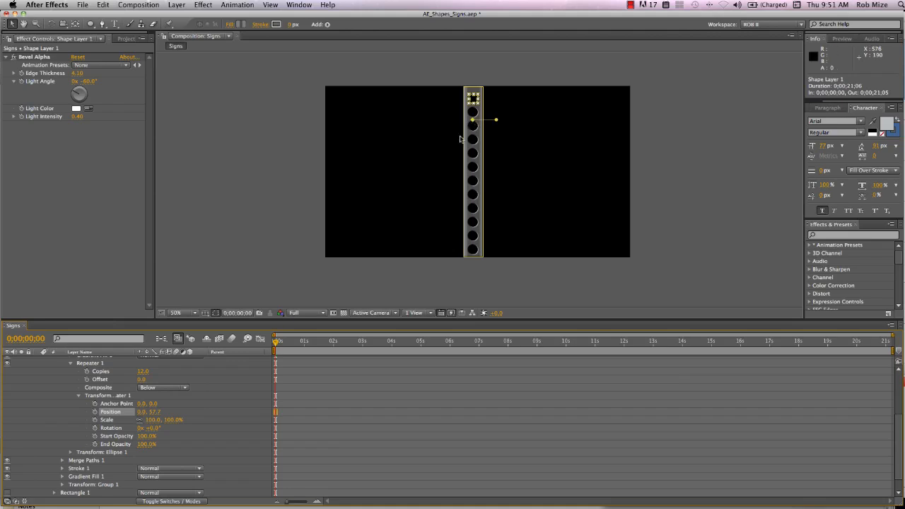
# - Collapse Group 1, make Rectangle 1 visible and move it above Group 1 in Shape Layer 1's contents
pyautogui.scroll(8, 120, 415)
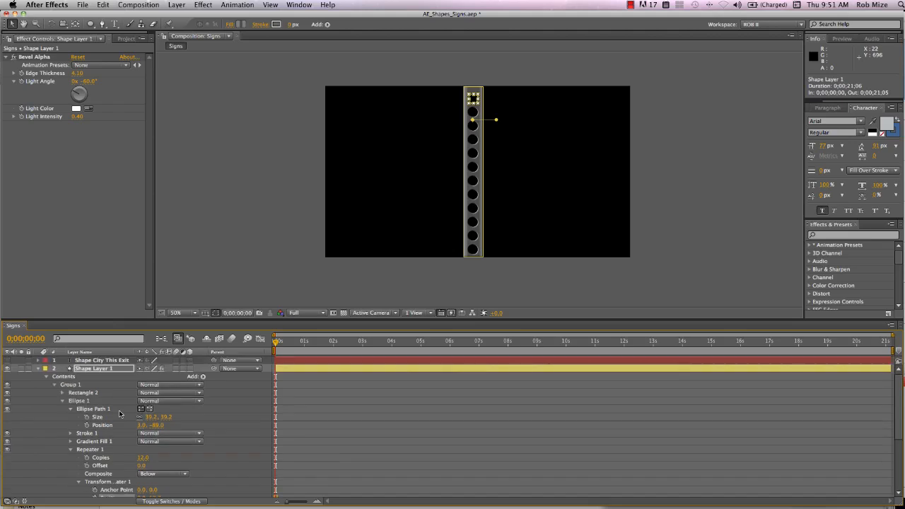
pyautogui.click(38, 368)
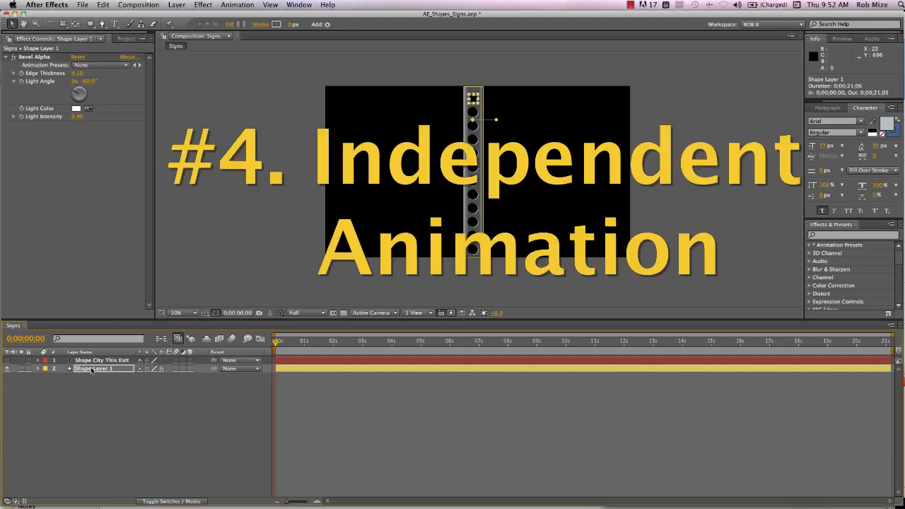
pyautogui.click(37, 368)
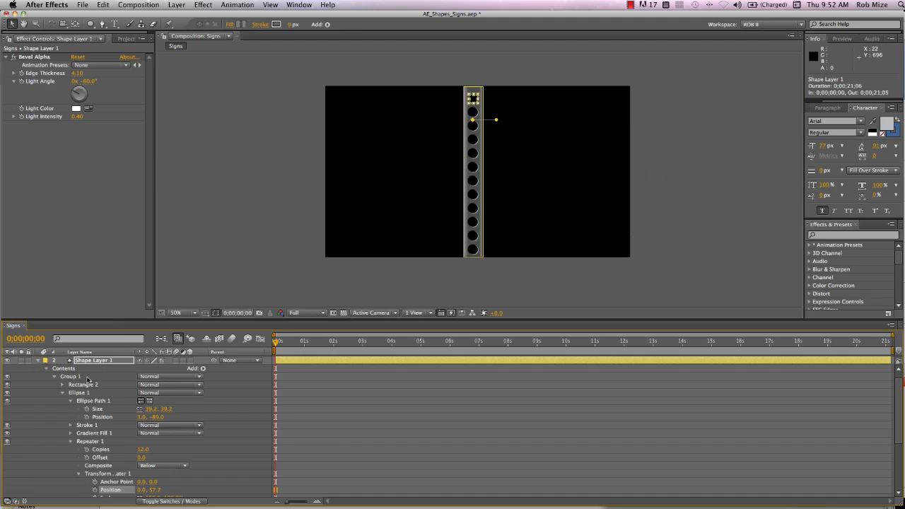
pyautogui.click(54, 377)
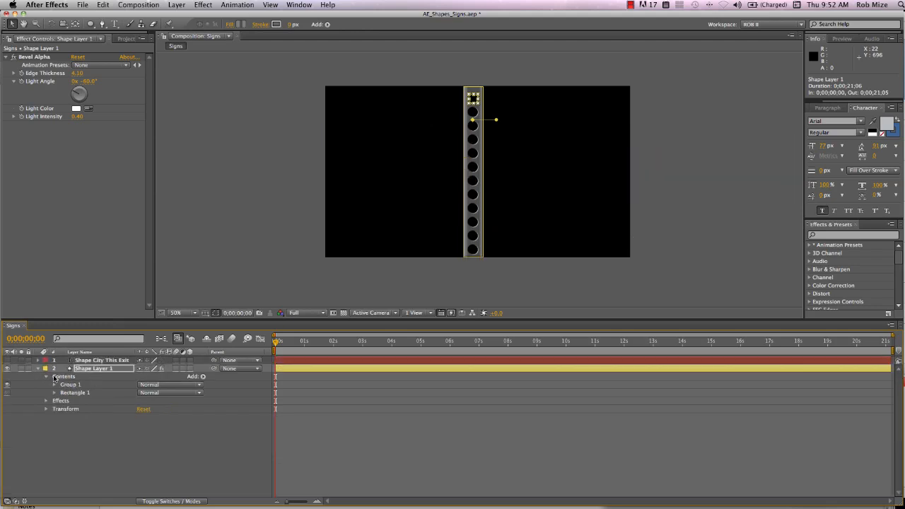
pyautogui.click(7, 393)
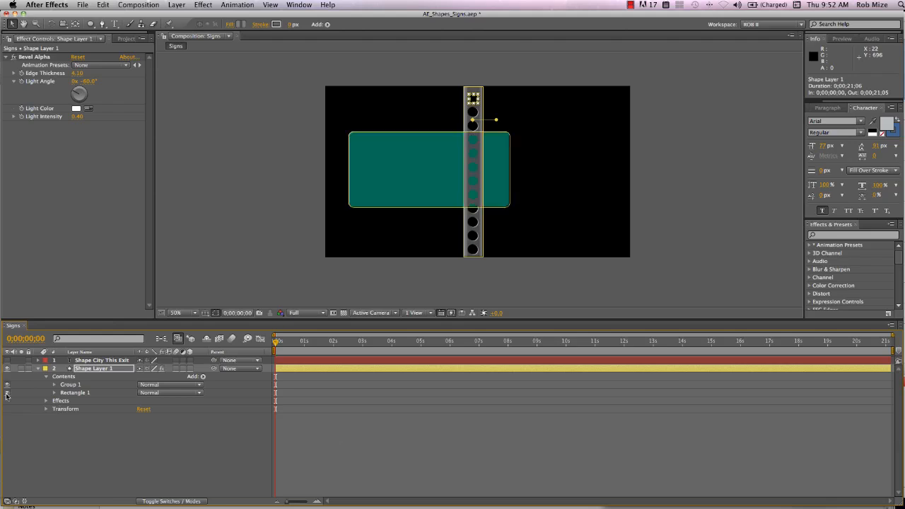
pyautogui.moveTo(79, 393); pyautogui.dragTo(79, 384)
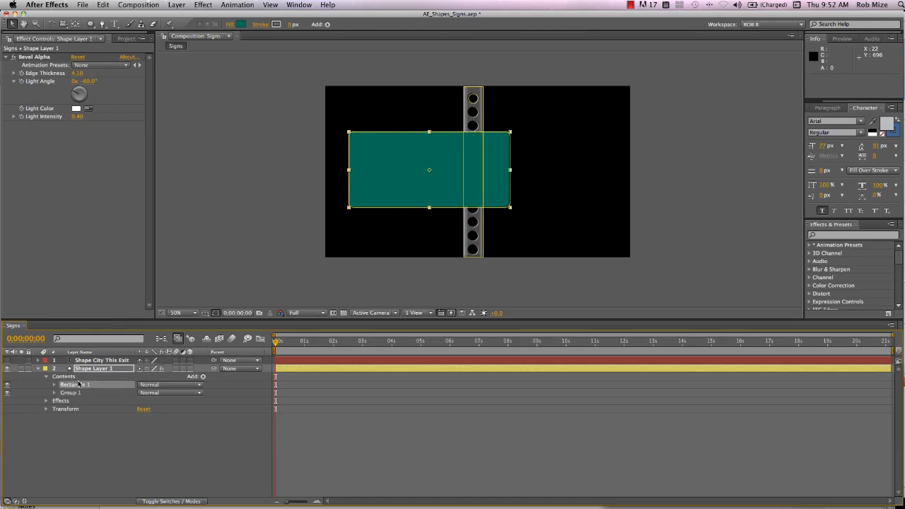
# - Centre the green Rectangle 1 sign over the upper part of the post and lower Group 1 so its top hides behind the sign
pyautogui.click(422, 178)
pyautogui.moveTo(422, 178); pyautogui.dragTo(466, 154)
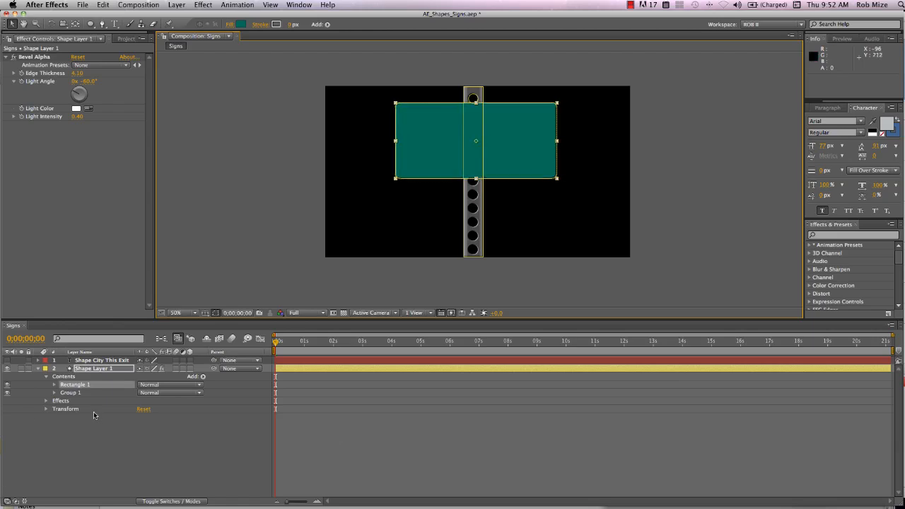
pyautogui.click(72, 393)
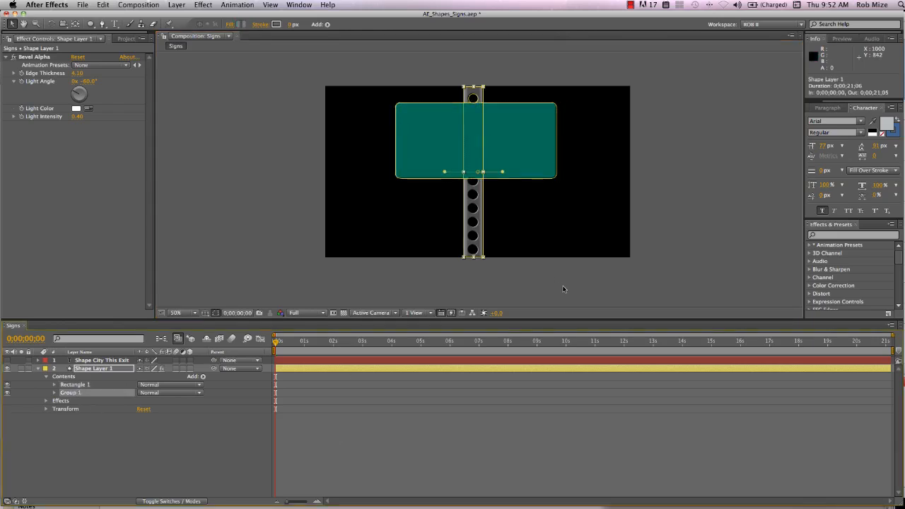
pyautogui.click(473, 192)
pyautogui.moveTo(473, 192); pyautogui.dragTo(477, 216)
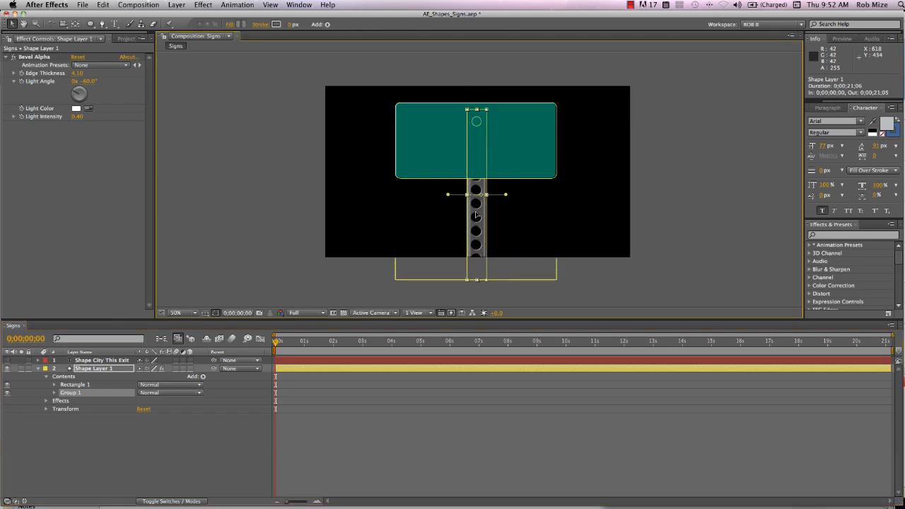
# - Give the green Rectangle 1 sign a light gray border with a 16 px stroke
pyautogui.click(100, 388)
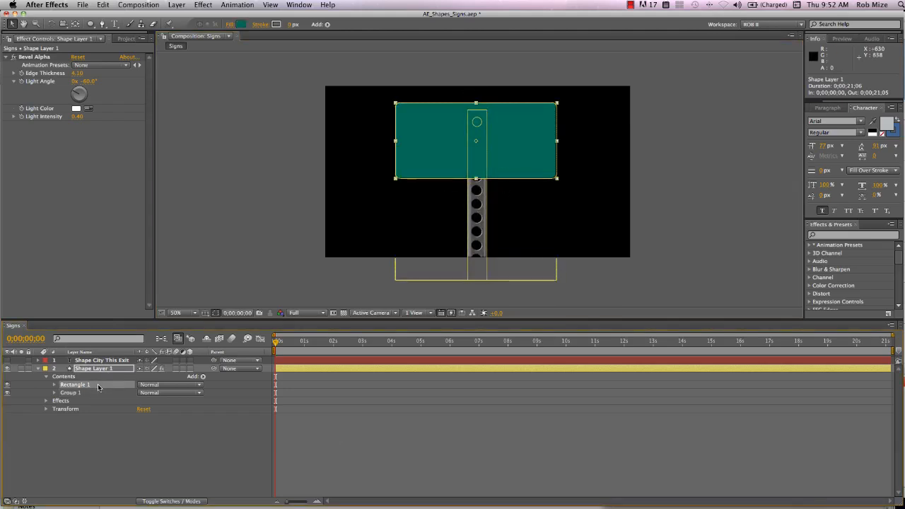
pyautogui.click(291, 25)
pyautogui.moveTo(293, 27); pyautogui.dragTo(303, 29)
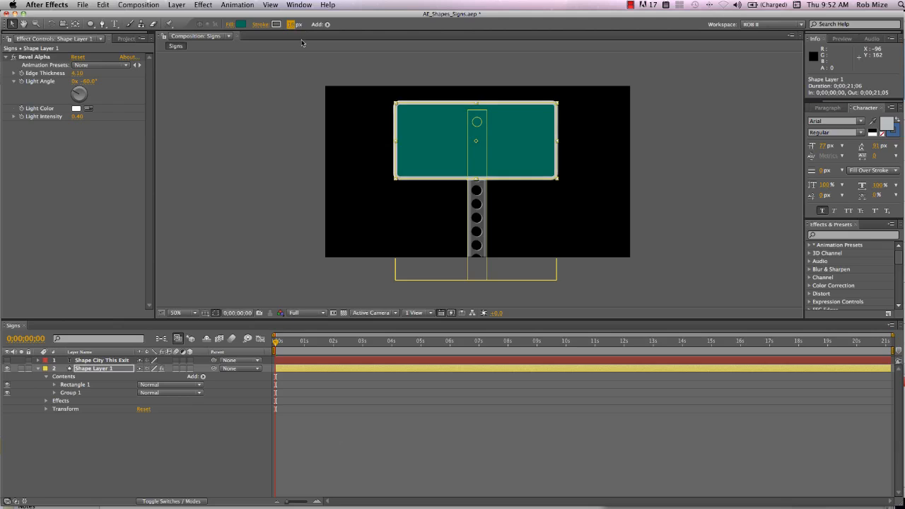
pyautogui.click(127, 454)
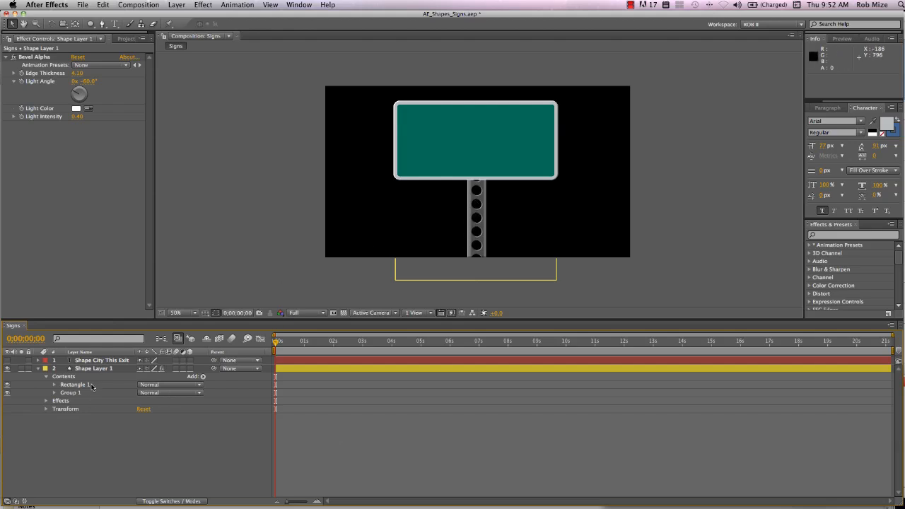
# - Enable keyframing for Rectangle 1's transform position at 0;00;00;00
pyautogui.click(55, 384)
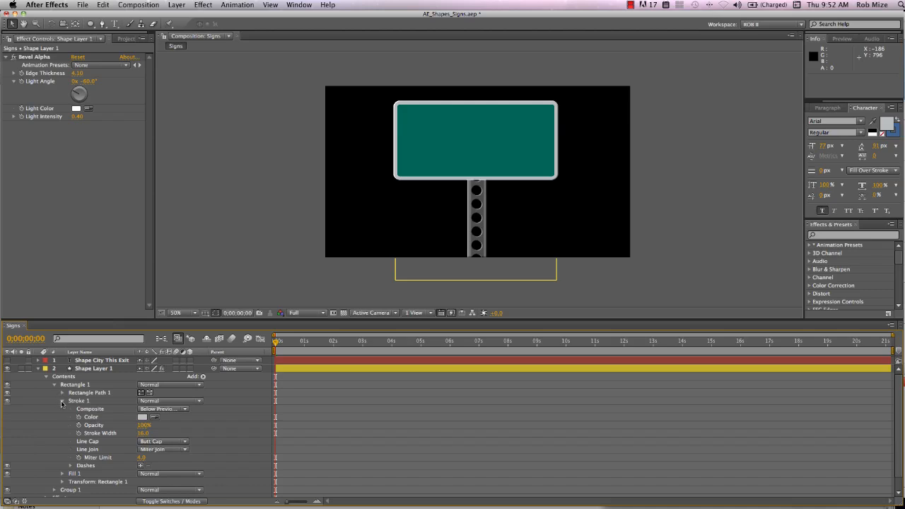
pyautogui.click(63, 401)
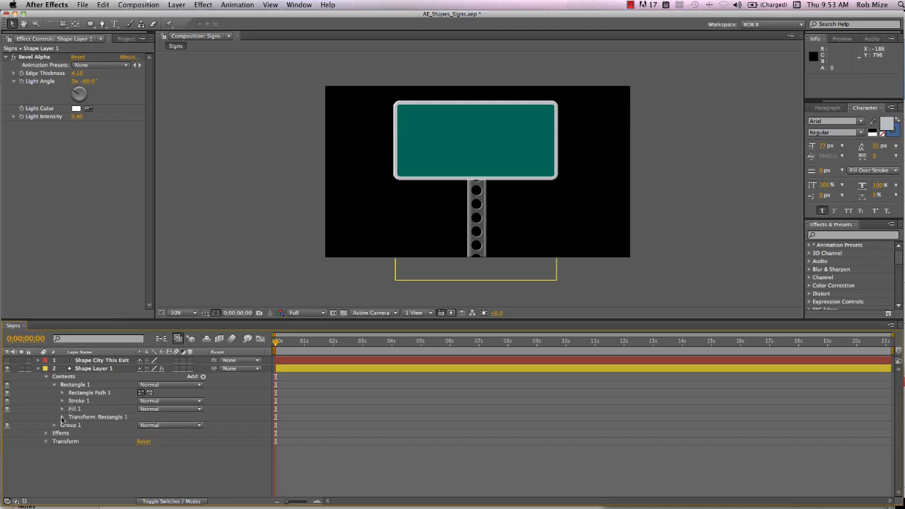
pyautogui.click(62, 417)
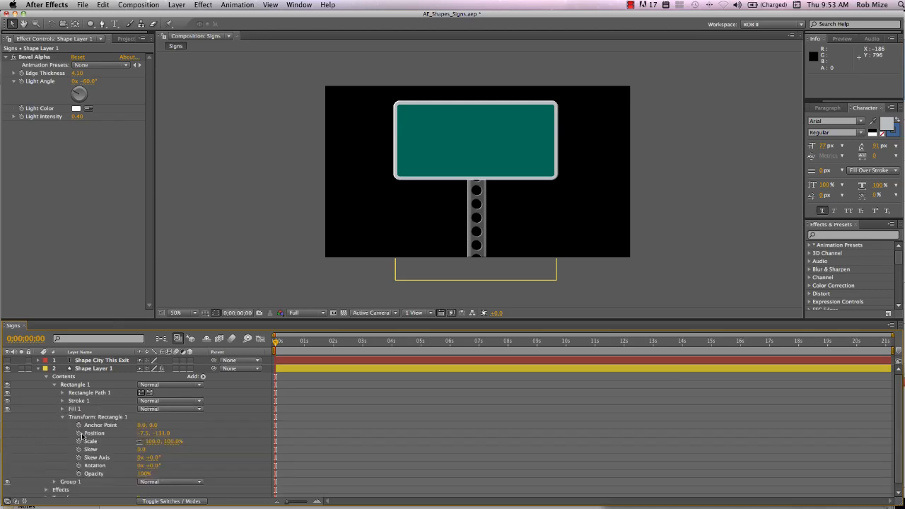
pyautogui.click(79, 433)
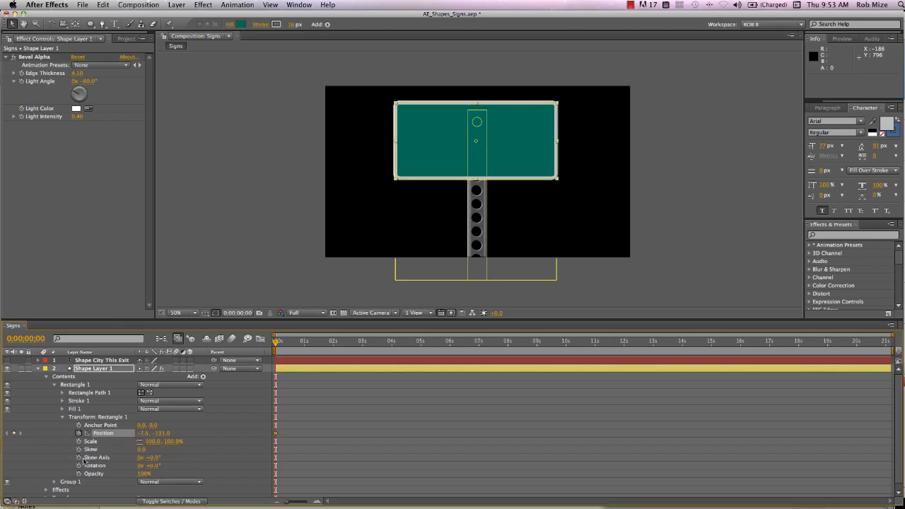
# - Collapse Group 1's Repeater 1 and add a keyframe for Group 1's transform position at 0;00;00;00
pyautogui.click(54, 483)
pyautogui.scroll(-5, 74, 481)
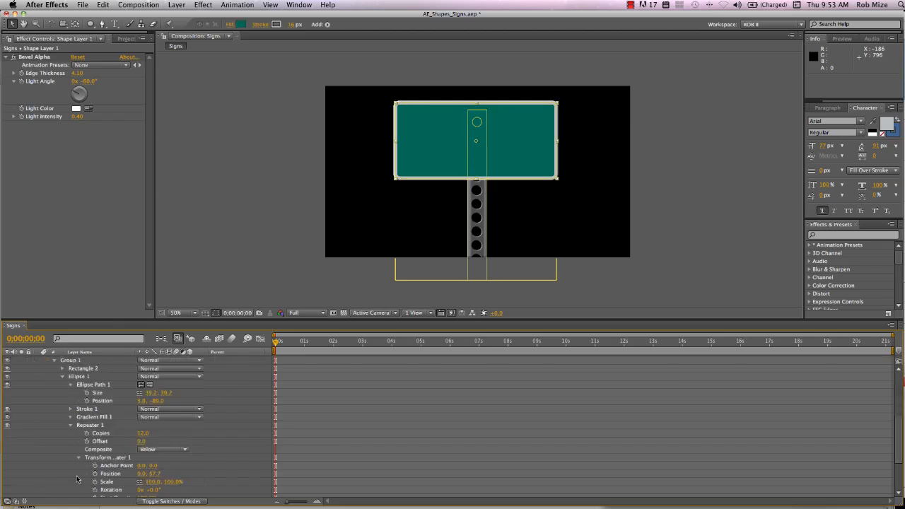
pyautogui.scroll(-3, 77, 469)
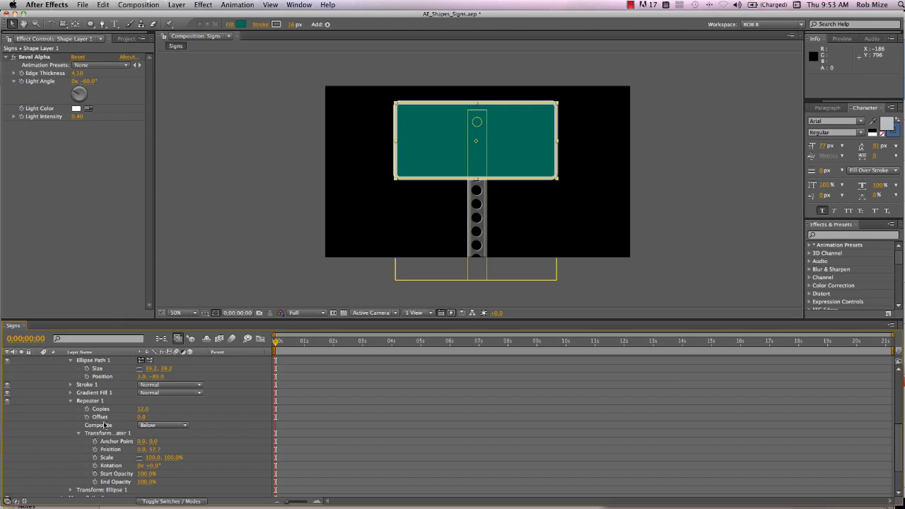
pyautogui.click(70, 401)
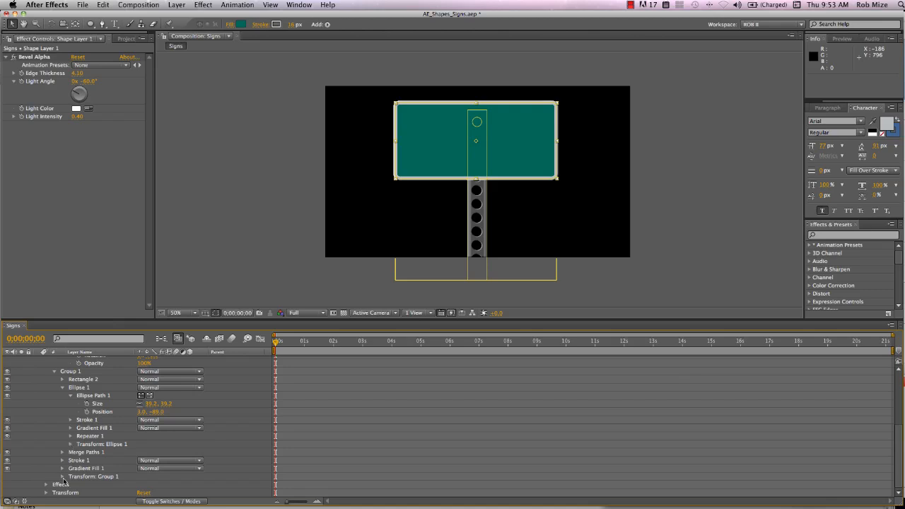
pyautogui.click(62, 477)
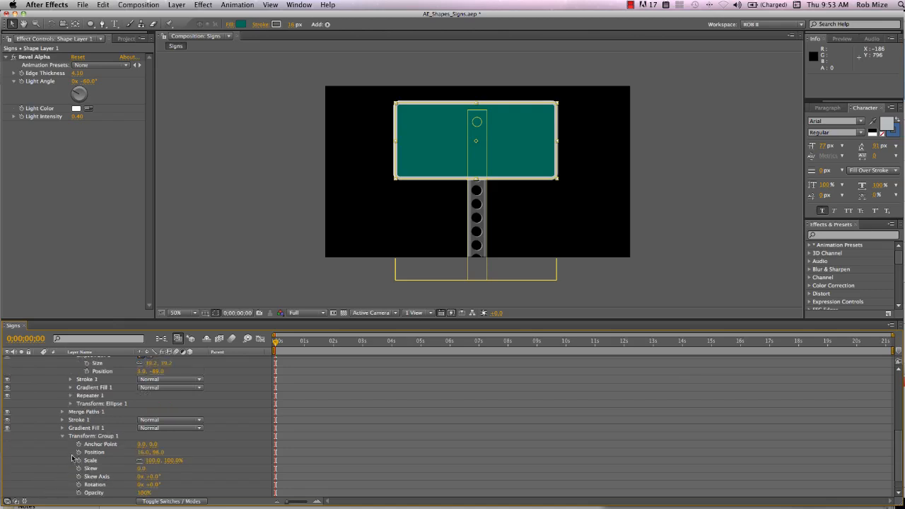
pyautogui.click(79, 454)
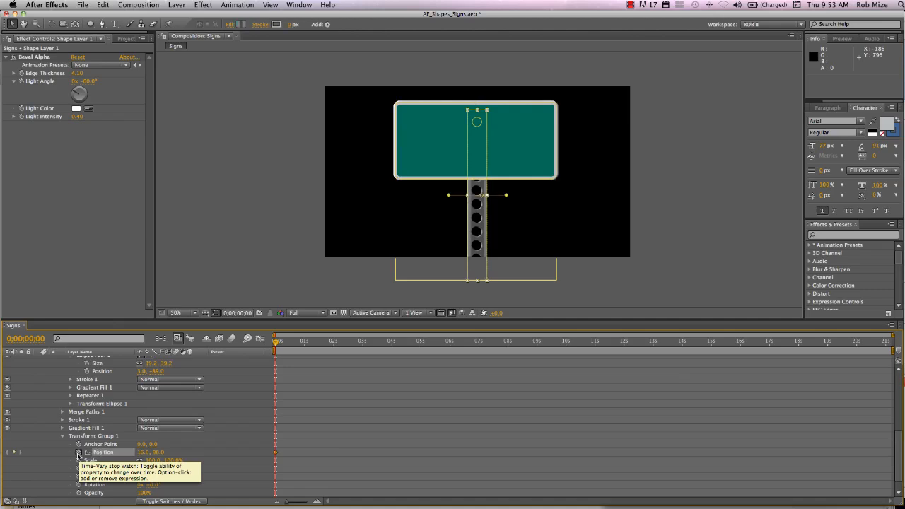
# - Show only Shape Layer 1's animated properties and shift both position keyframes to 0;00;01;29
pyautogui.press('u')
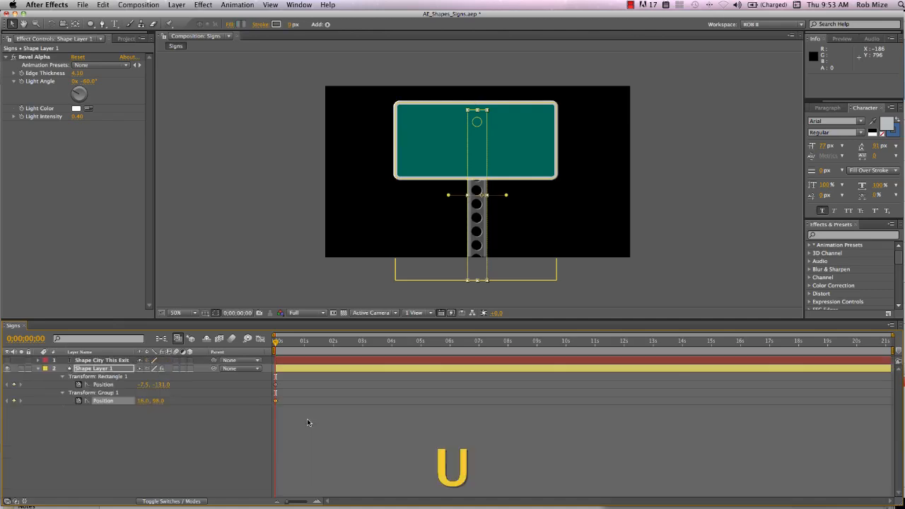
pyautogui.moveTo(285, 380); pyautogui.dragTo(332, 403)
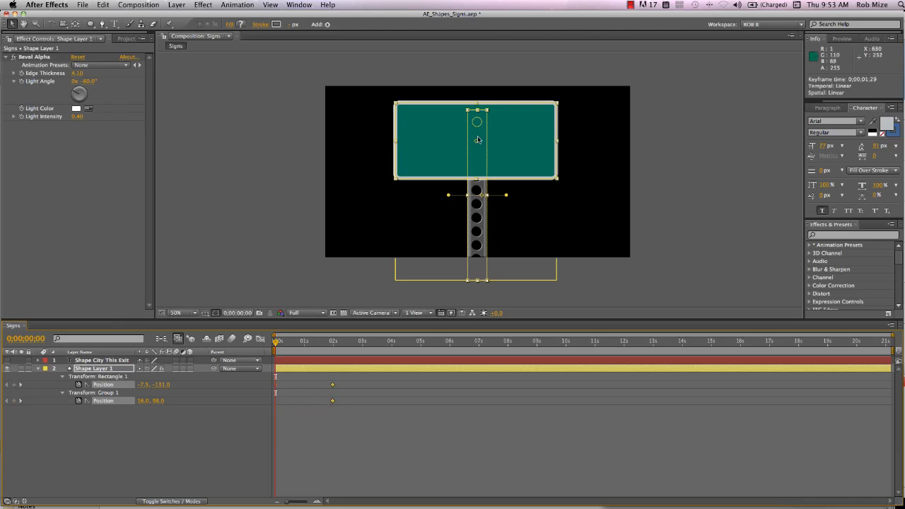
# - At 0;00;00;00, move Rectangle 1 off the frame's right side to 1074.5, -131.0 and Group 1 straight down below the frame to about 16, 732
pyautogui.click(116, 377)
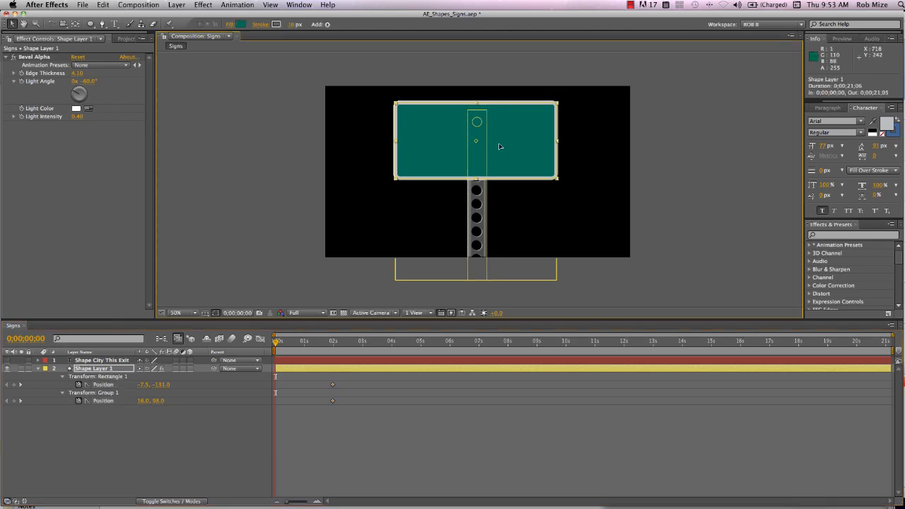
pyautogui.moveTo(498, 146); pyautogui.dragTo(753, 151)
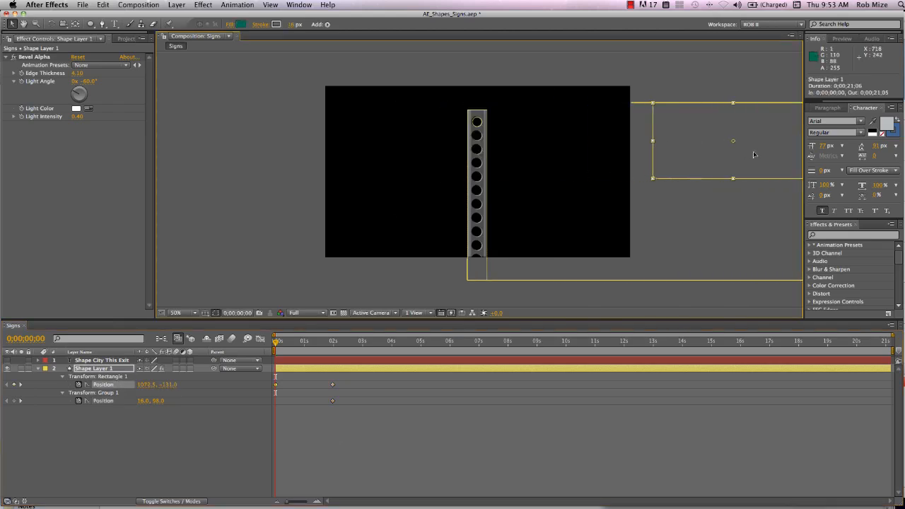
pyautogui.click(111, 393)
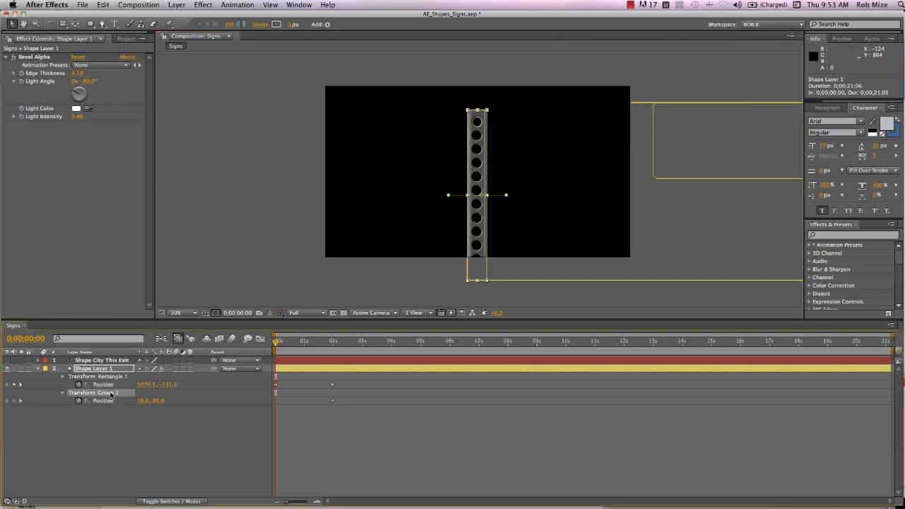
pyautogui.moveTo(484, 124); pyautogui.dragTo(484, 272)
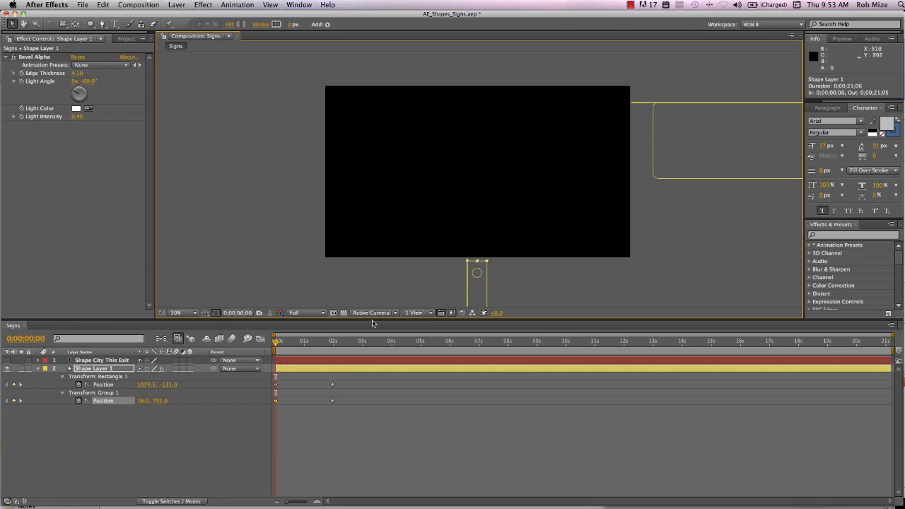
# - Keyframe Shape Layer 1's own position at 0;00;02;15, and move the layer off the frame's right side to 1756.0, 360.0 at 0;00;03;26
pyautogui.moveTo(275, 344); pyautogui.dragTo(349, 357)
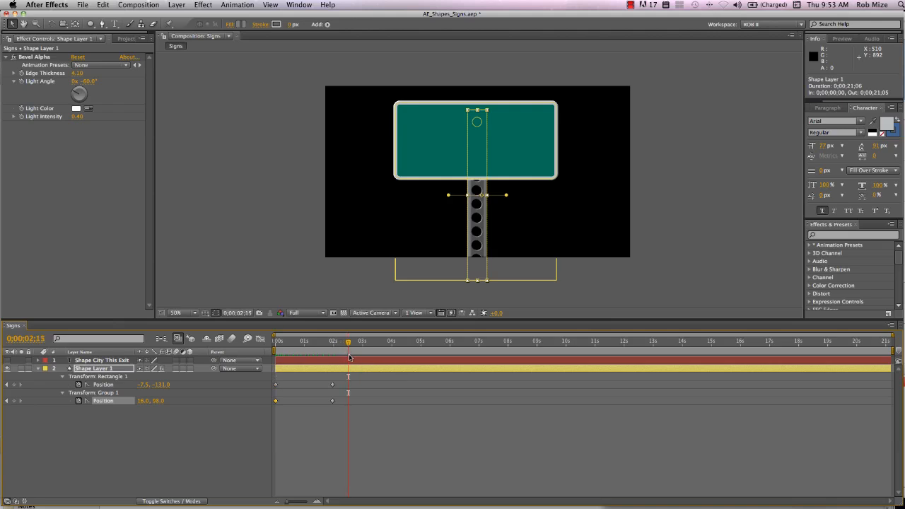
pyautogui.click(113, 372)
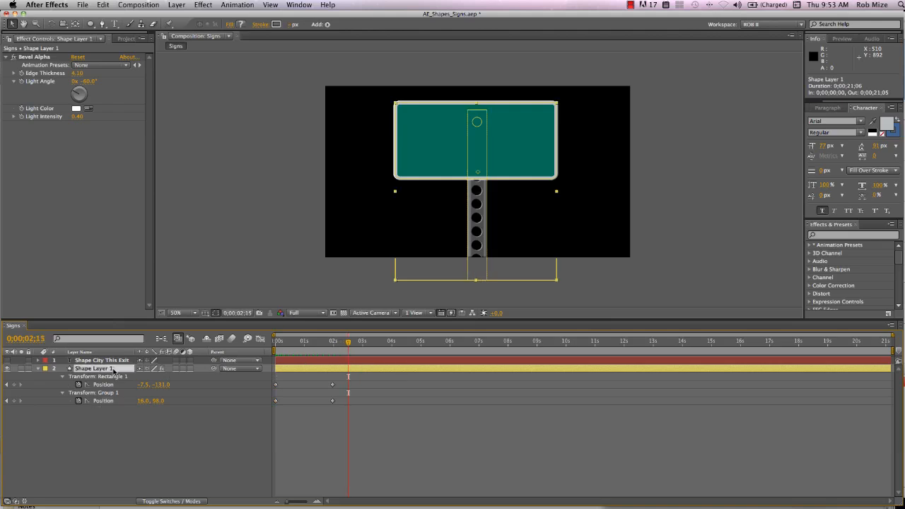
pyautogui.press('p')
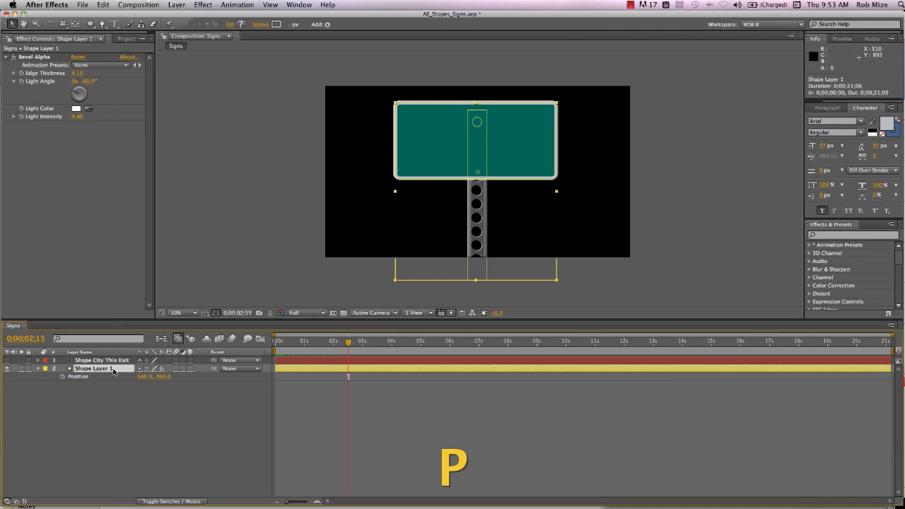
pyautogui.click(63, 377)
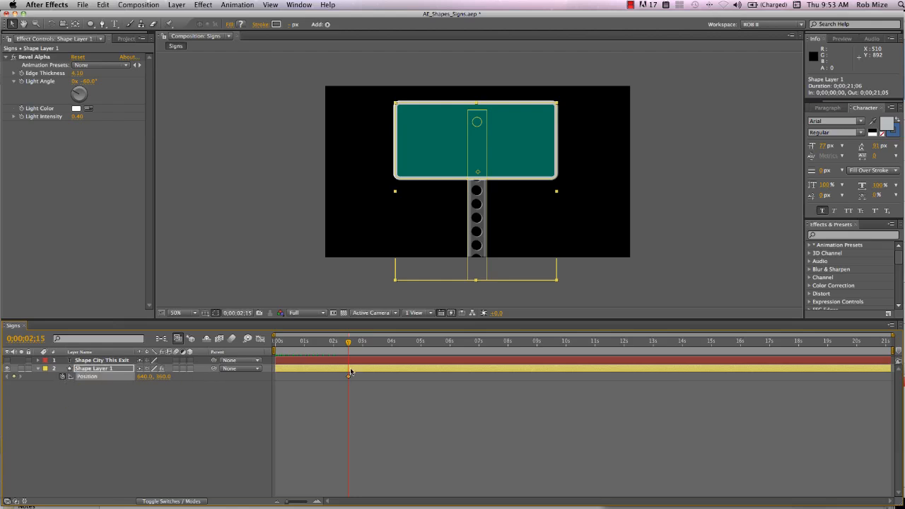
pyautogui.click(388, 345)
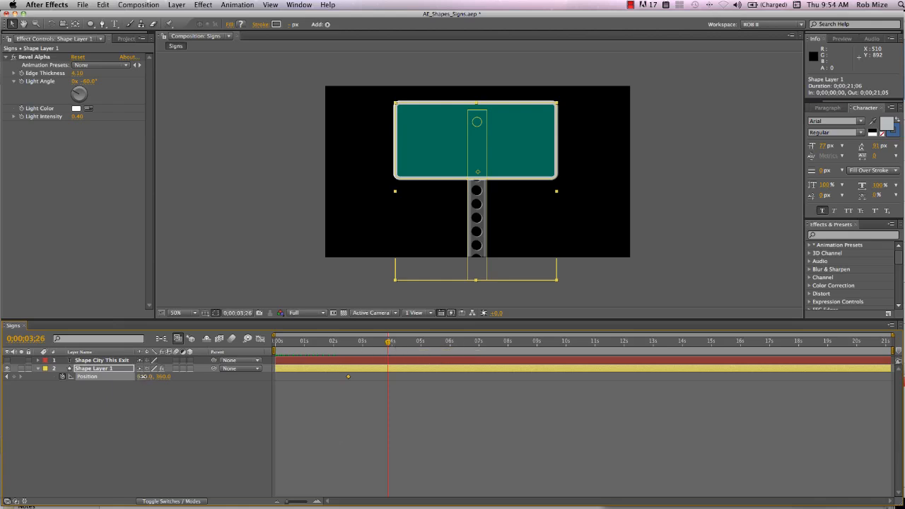
pyautogui.moveTo(142, 376); pyautogui.dragTo(682, 384)
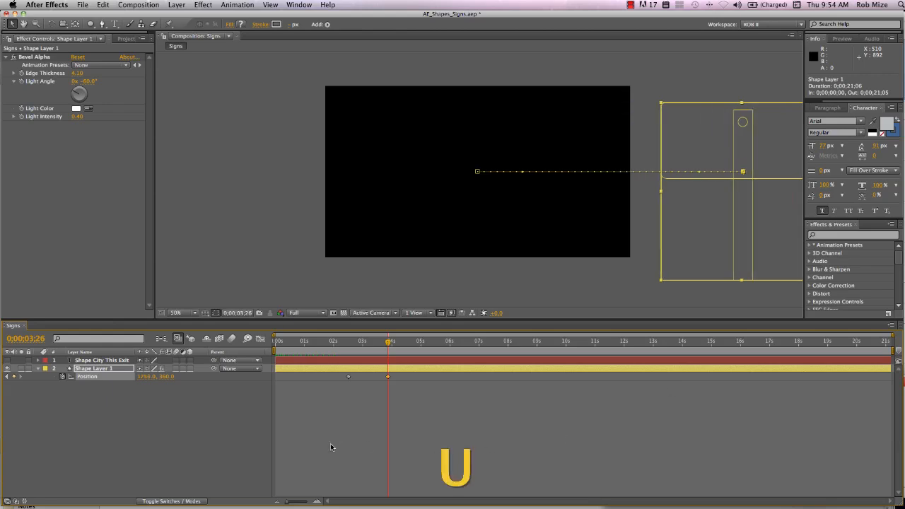
# - Show all animated properties of Shape Layer 1 and preview the sign's entrance and exit from 0;00;00;00 to 0;00;04;11
pyautogui.press('u')
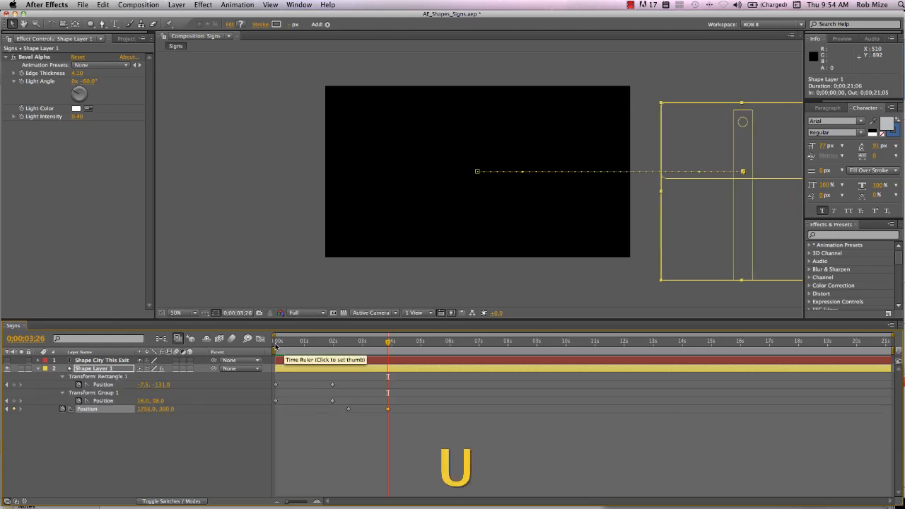
pyautogui.click(275, 346)
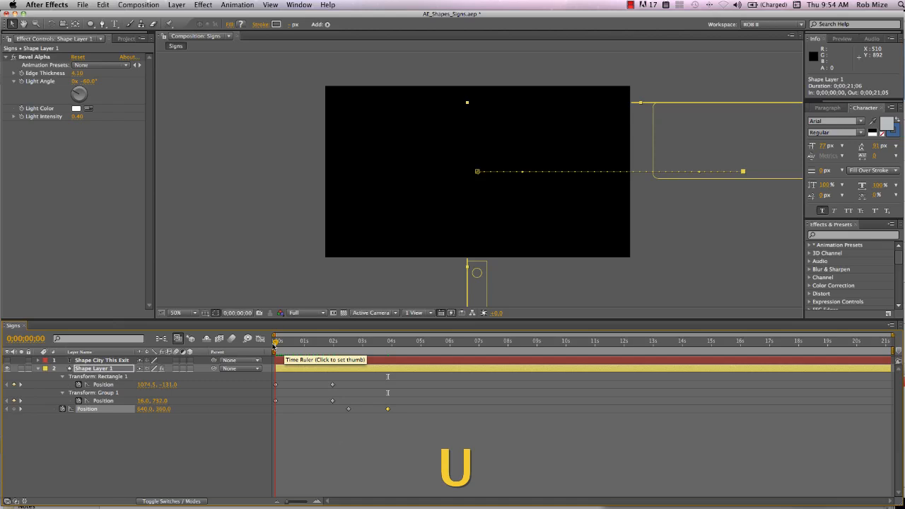
pyautogui.moveTo(275, 344); pyautogui.dragTo(402, 356)
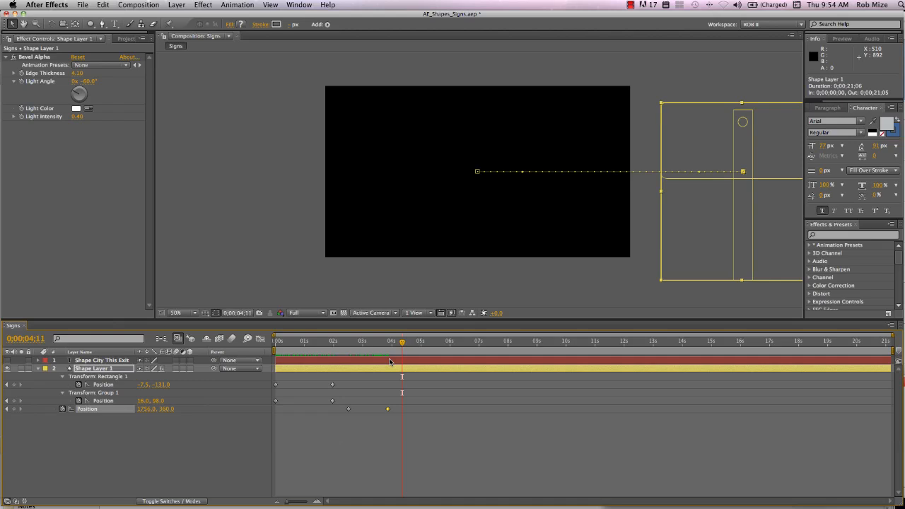
# - Show Shape Layer 1's full contents and collapse Rectangle 1 and Group 1 to compare their keyframes with the layer's own position keyframes
pyautogui.click(128, 370)
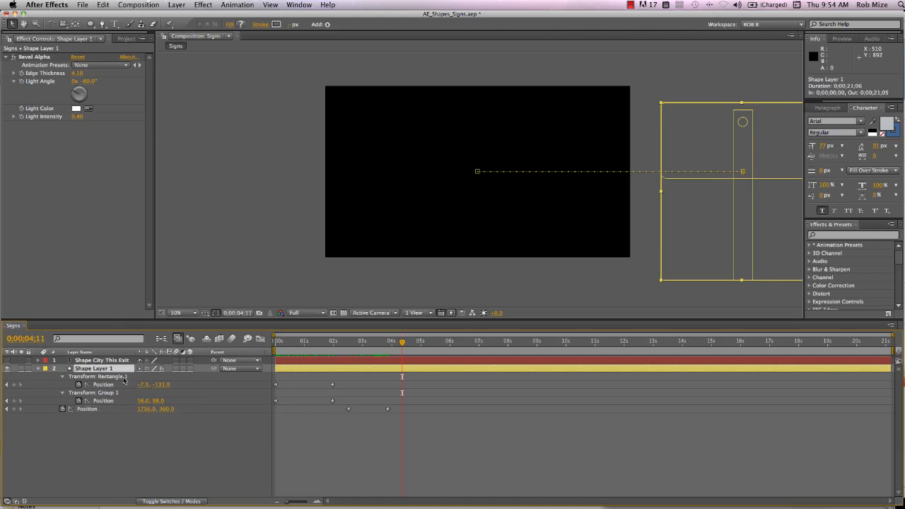
pyautogui.click(79, 377)
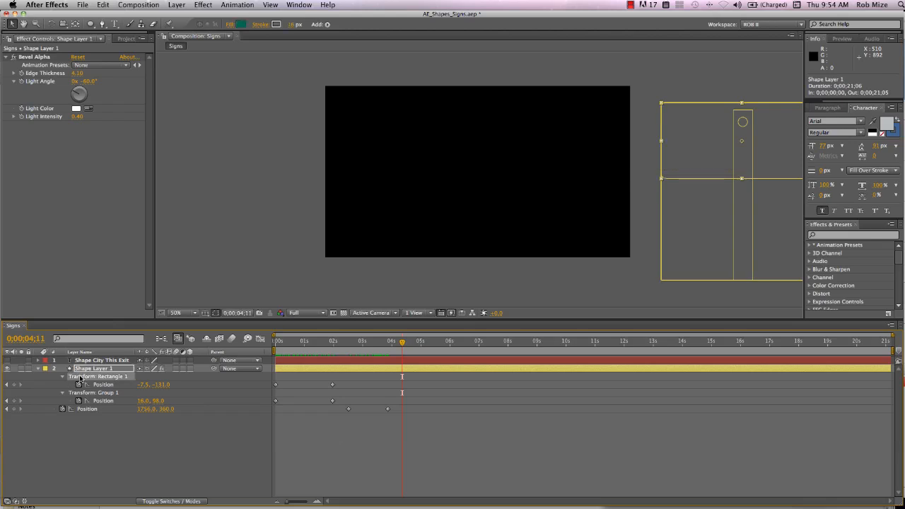
pyautogui.click(39, 369)
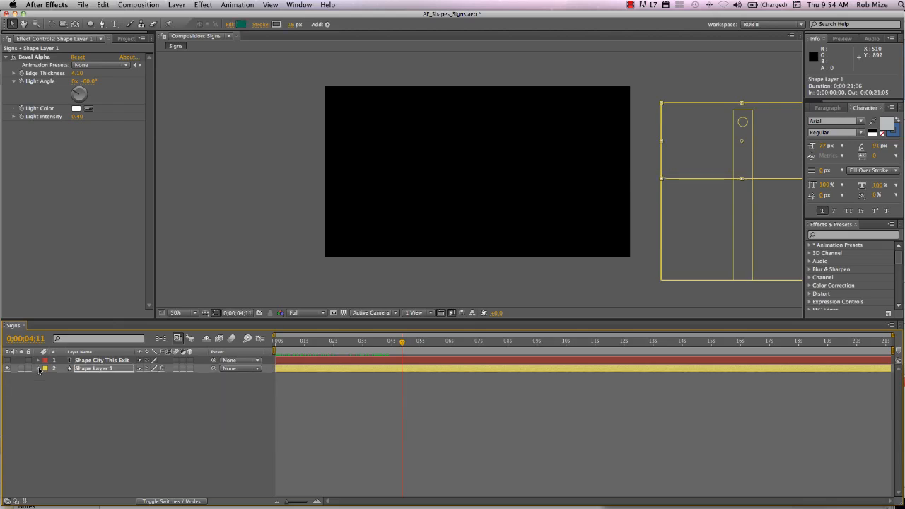
pyautogui.click(39, 369)
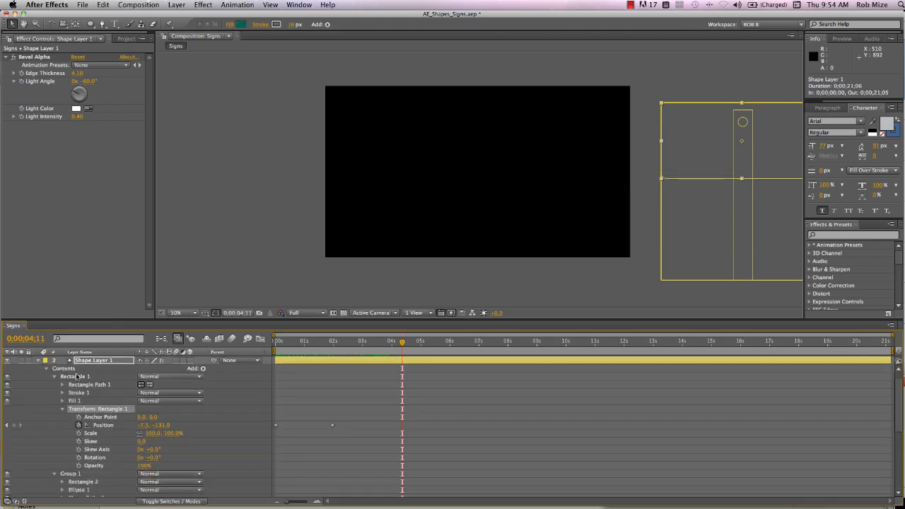
pyautogui.click(55, 377)
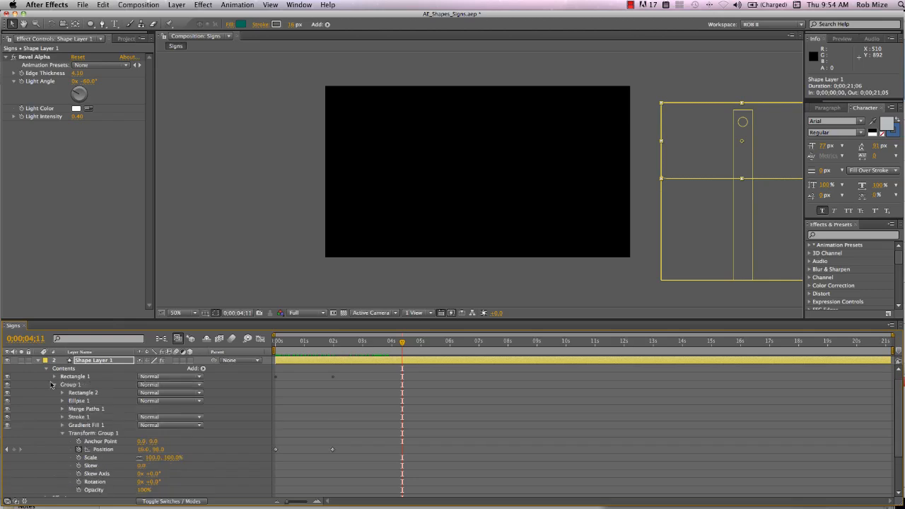
pyautogui.click(55, 386)
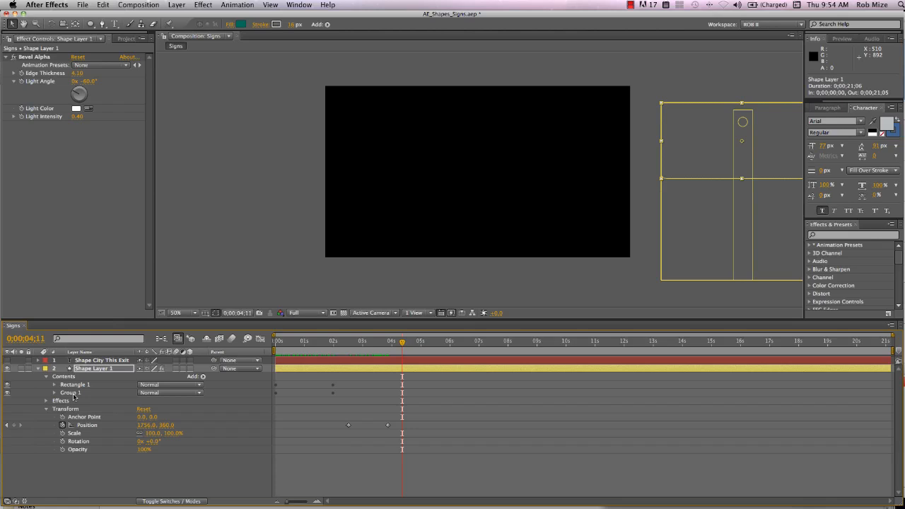
# - Set the current time to 0;00;02;02, save the project and show the project's file list
pyautogui.click(335, 342)
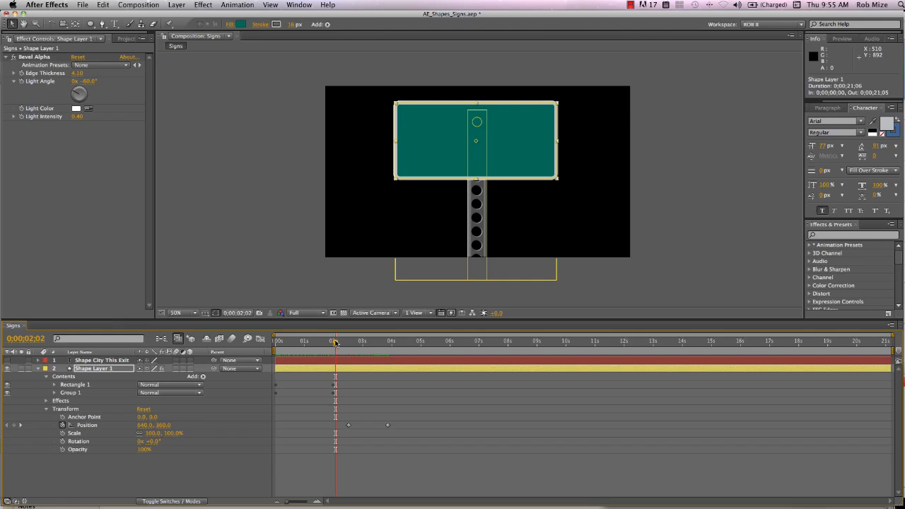
pyautogui.press('super+s')
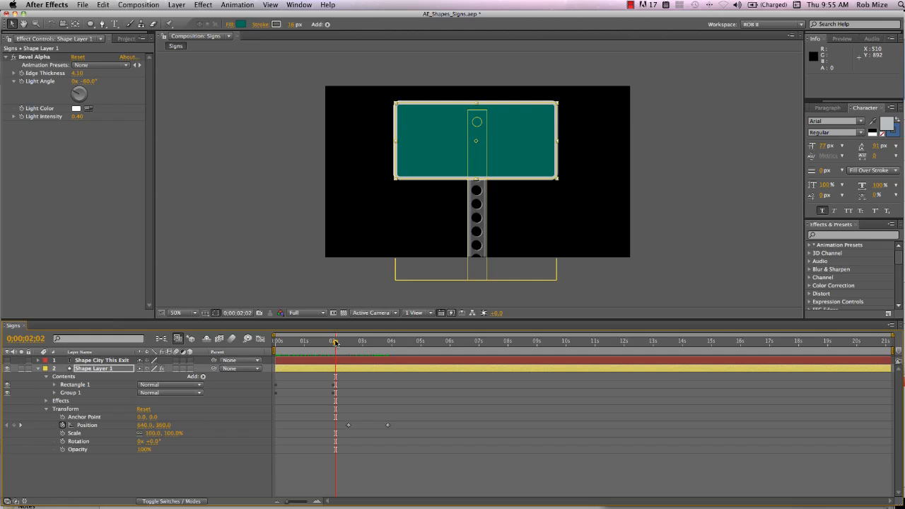
pyautogui.click(125, 39)
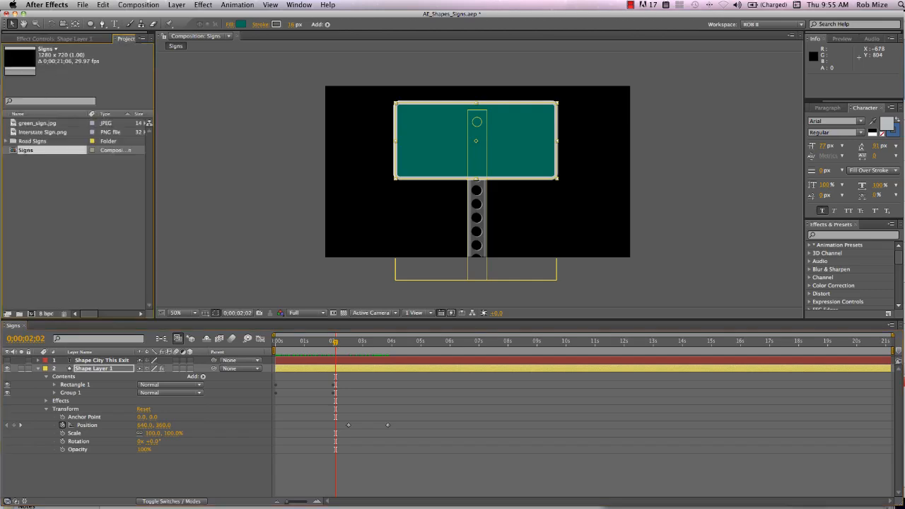
# - Add Interstate Sign.png to the Signs composition as the topmost layer and hide Shape Layer 1
pyautogui.moveTo(31, 135); pyautogui.dragTo(54, 361)
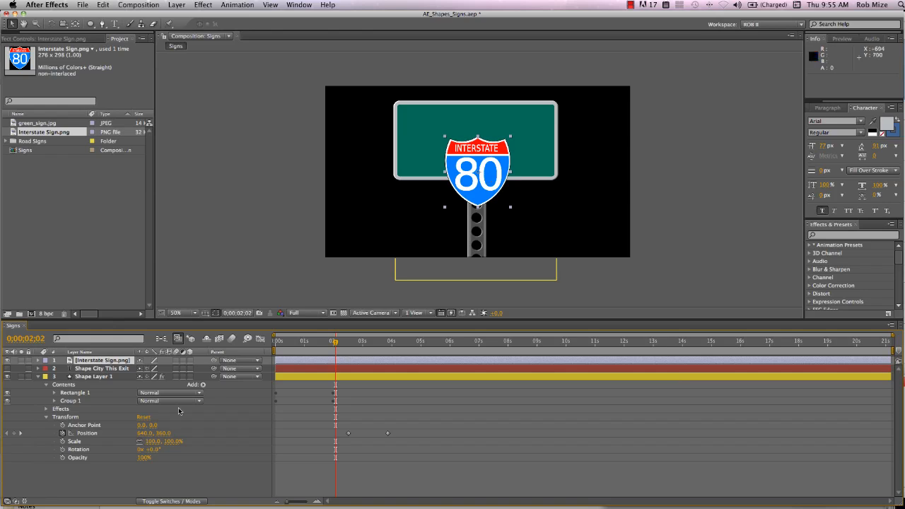
pyautogui.click(92, 377)
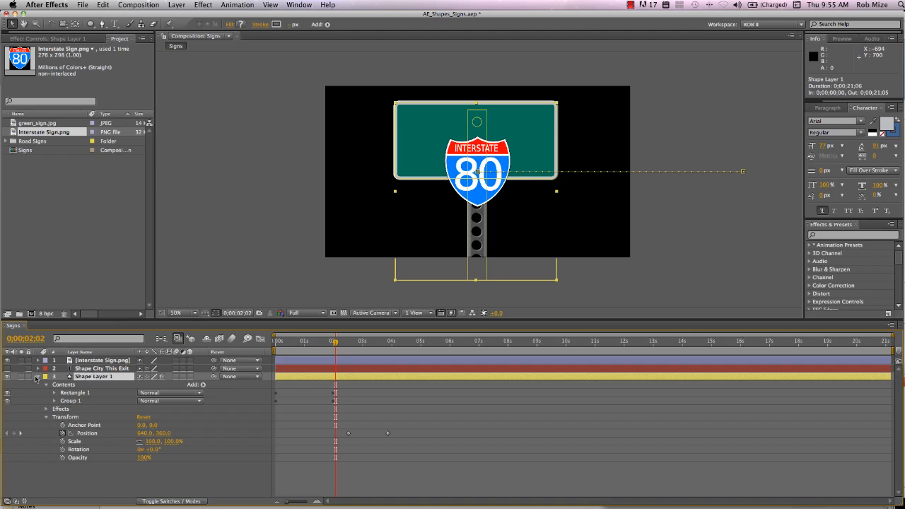
pyautogui.click(8, 377)
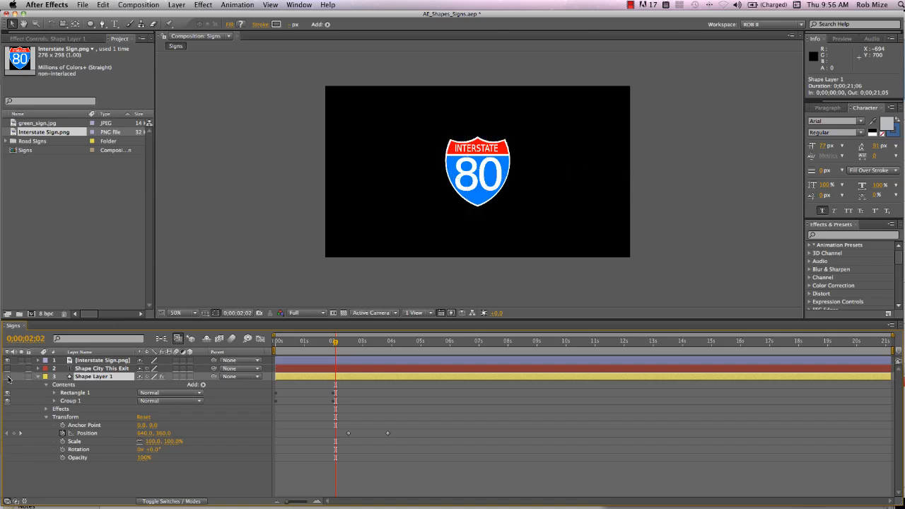
# - Auto-trace the current frame of Interstate Sign.png by luminance with a 95% threshold, and inspect the traced outlines up close
pyautogui.click(88, 361)
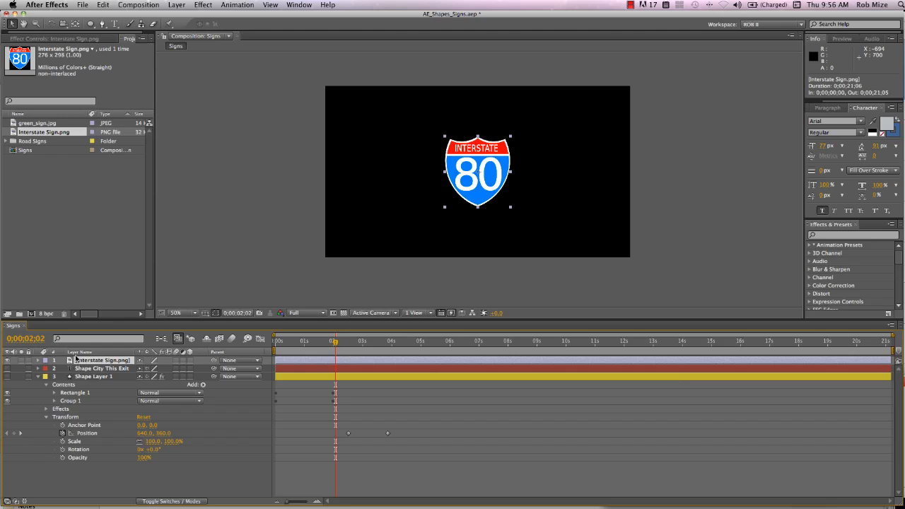
pyautogui.click(177, 4)
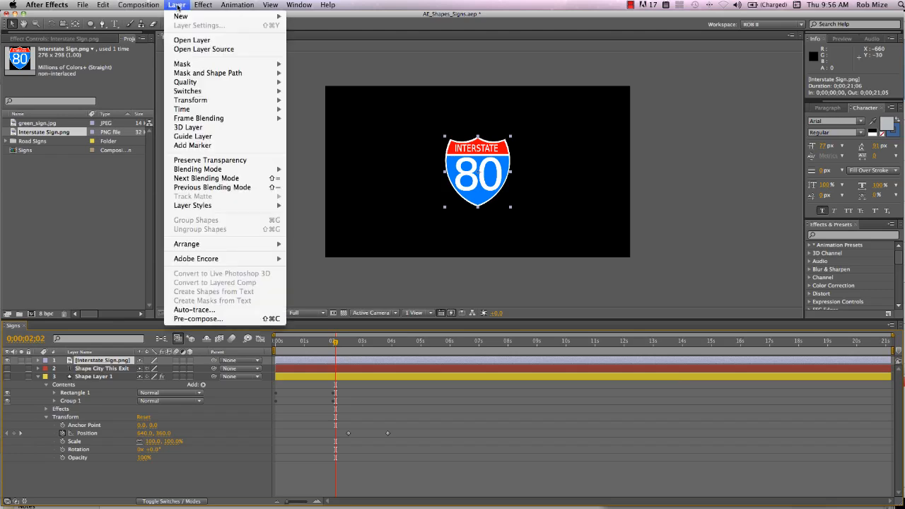
pyautogui.click(198, 311)
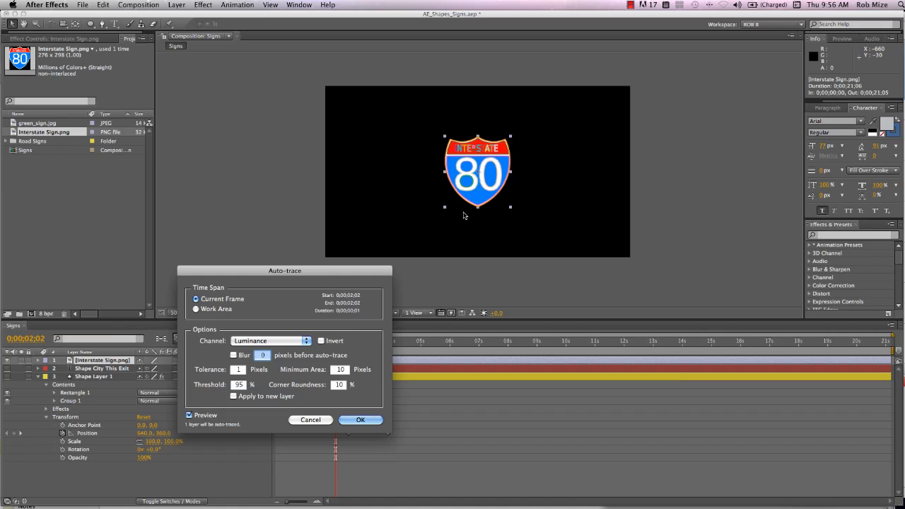
pyautogui.click(351, 422)
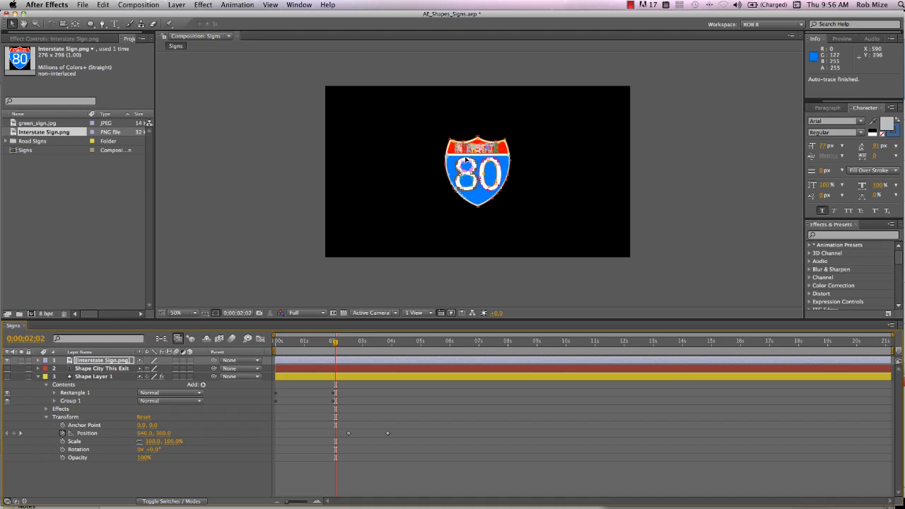
pyautogui.scroll(5, 470, 162)
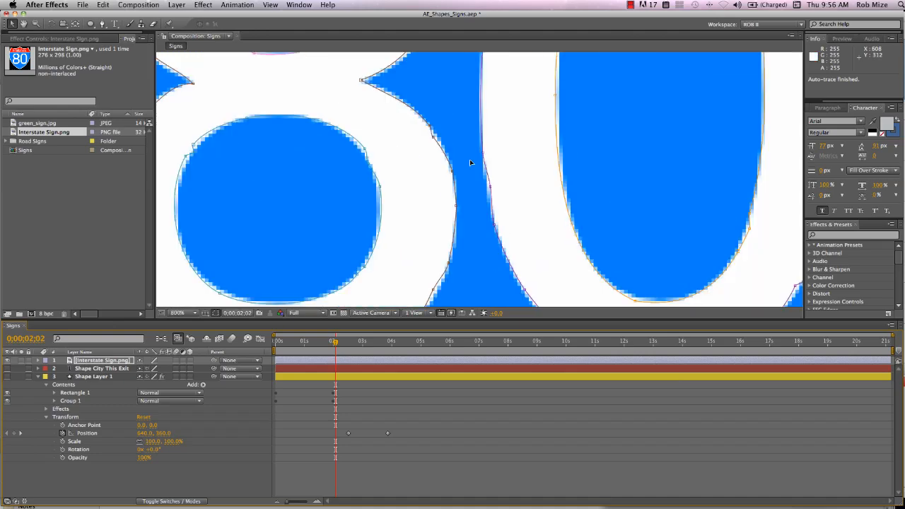
pyautogui.scroll(-3, 470, 162)
# - Collapse Shape Layer 1, deselect all layers and draw a small Pen tool triangle beside the sign as a new shape layer with a 0 px stroke
pyautogui.click(38, 376)
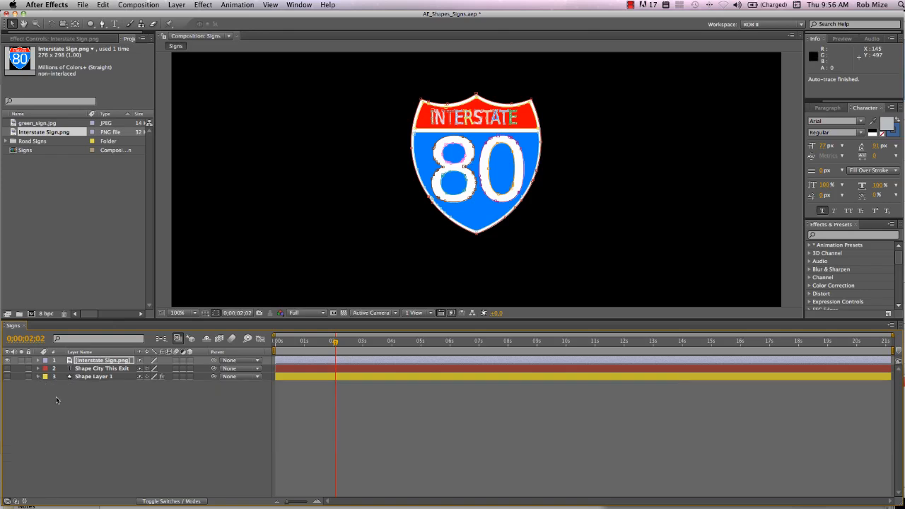
pyautogui.click(56, 397)
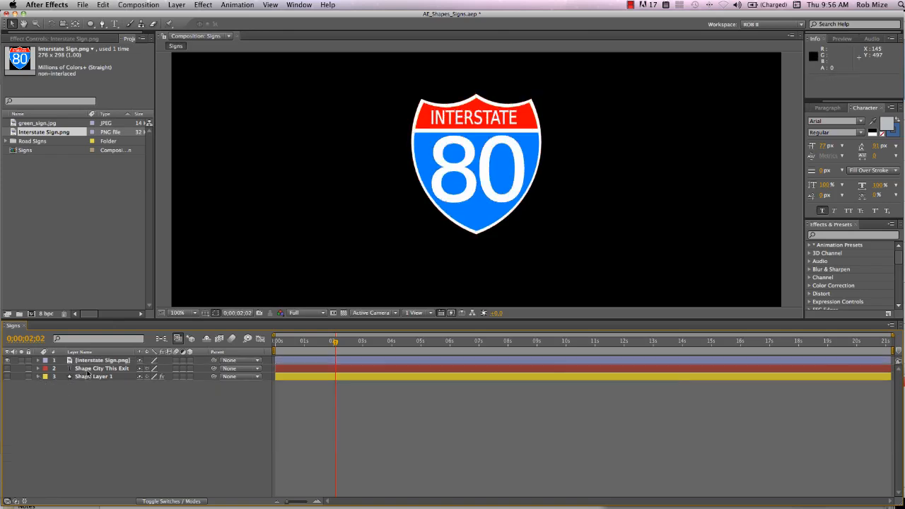
pyautogui.click(103, 24)
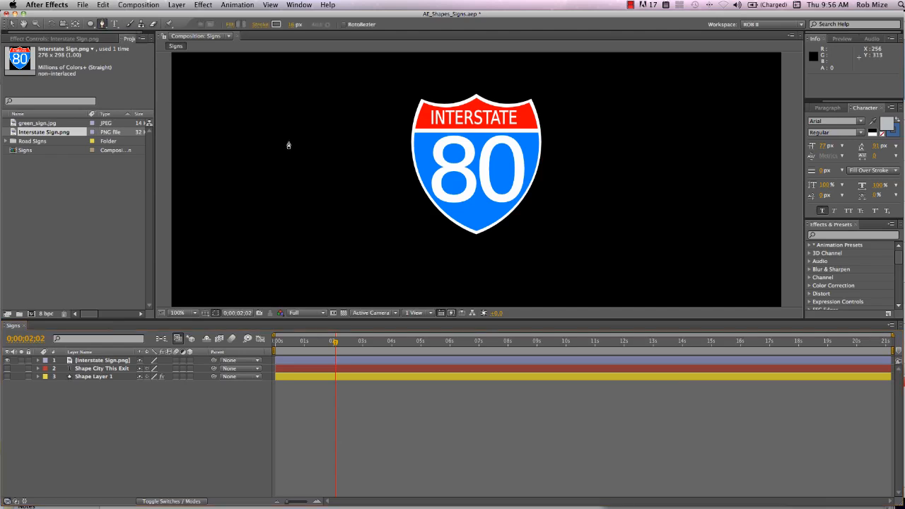
pyautogui.click(257, 147)
pyautogui.click(245, 180)
pyautogui.click(290, 174)
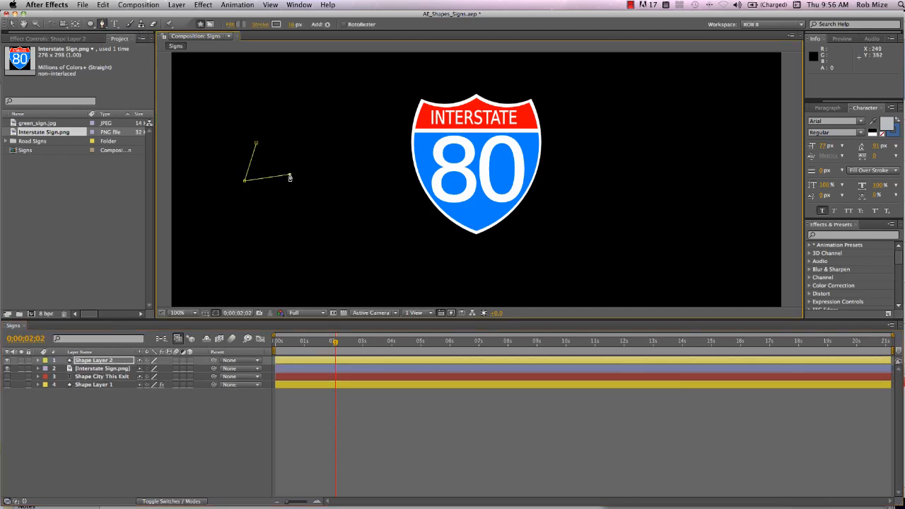
pyautogui.click(257, 146)
pyautogui.moveTo(290, 26); pyautogui.dragTo(168, 27)
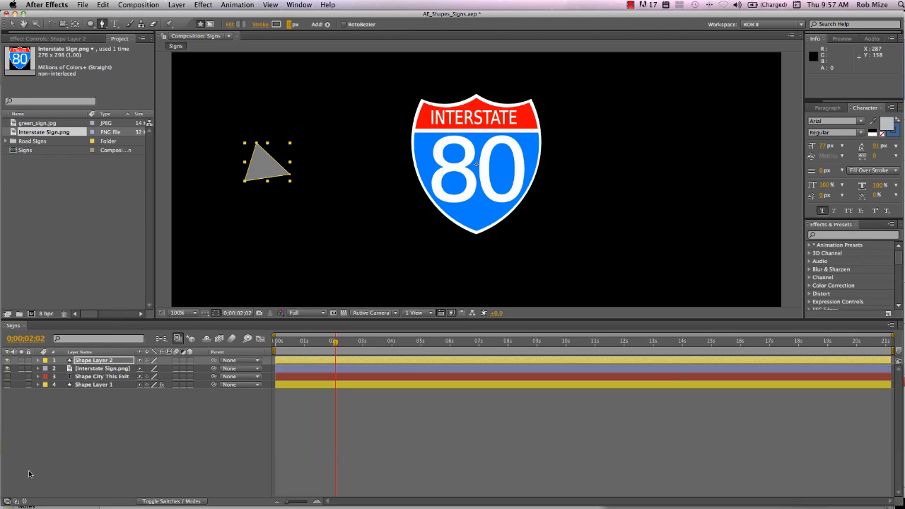
# - Show Shape Layer 2's contents and duplicate Shape 1 twice
pyautogui.click(38, 360)
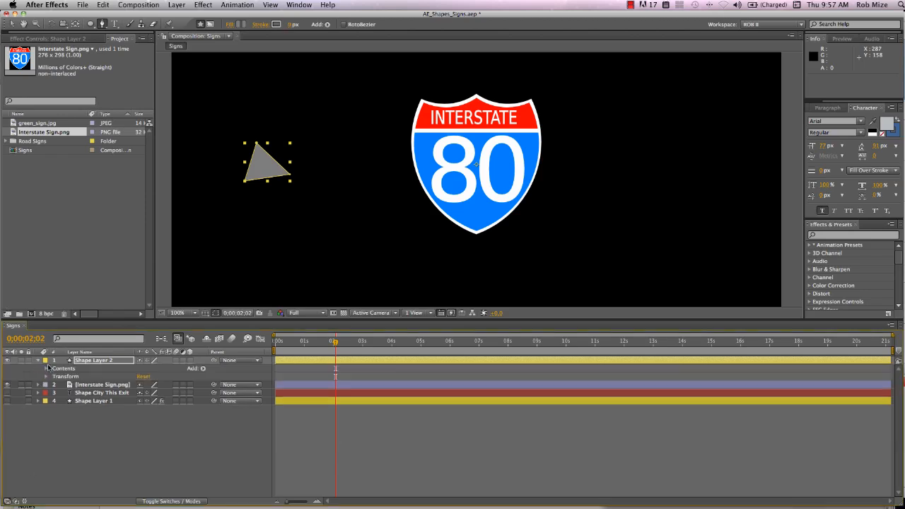
pyautogui.click(45, 368)
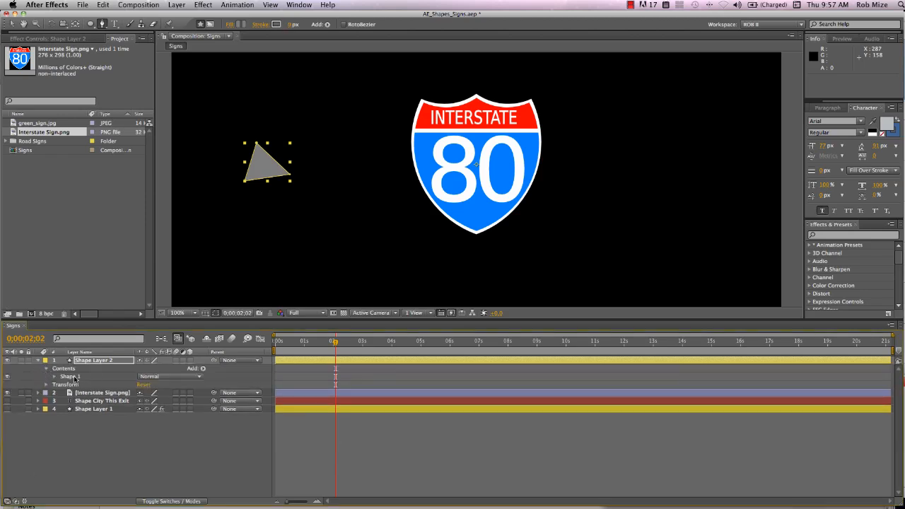
pyautogui.click(75, 378)
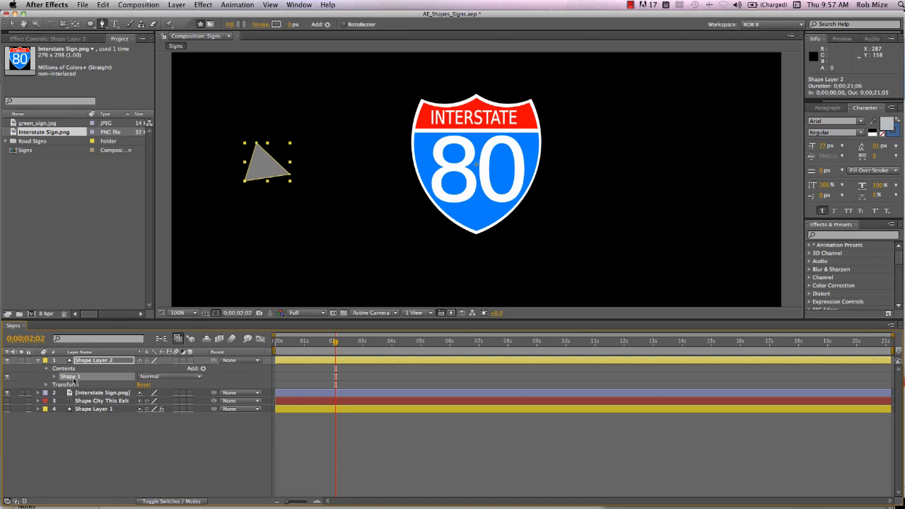
pyautogui.press('super+d')
pyautogui.press('super+d')
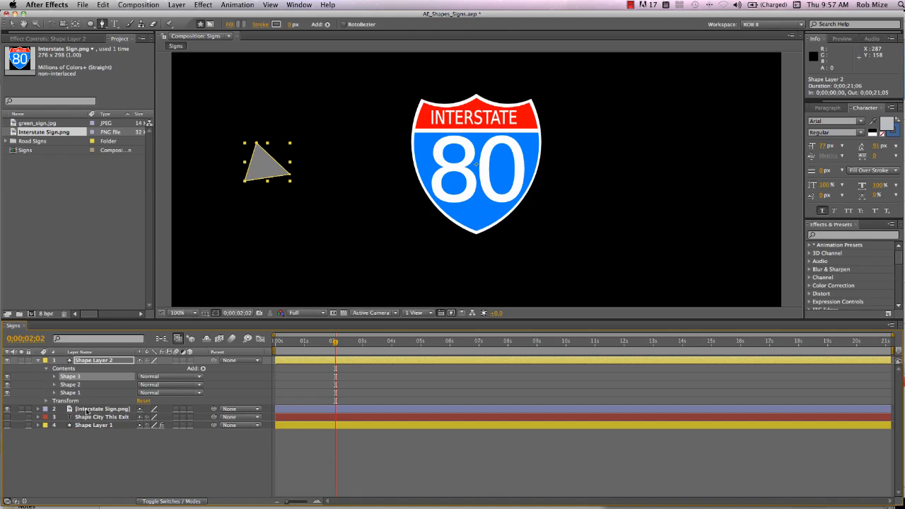
# - Copy the shield outline's Mask 1 path from Interstate Sign.png and paste it into the path of Shape 1 in Shape Layer 2
pyautogui.click(87, 411)
pyautogui.press('m')
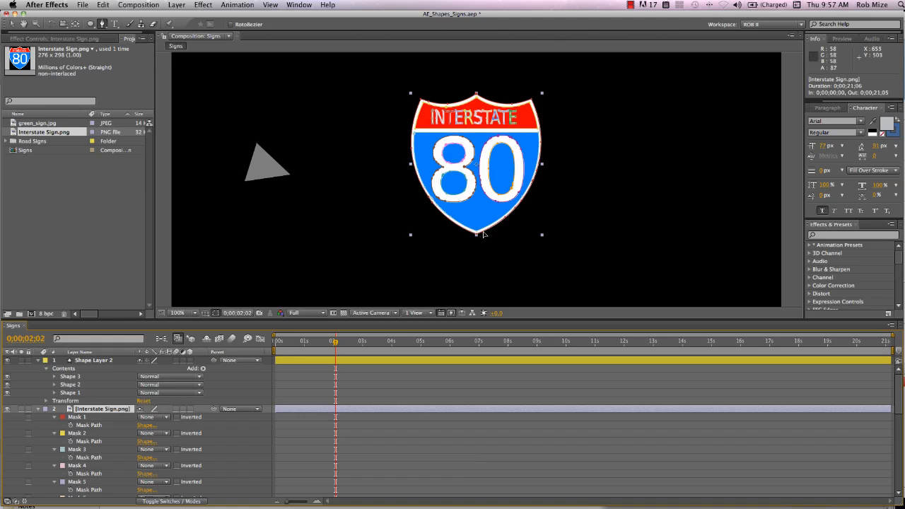
pyautogui.click(483, 233)
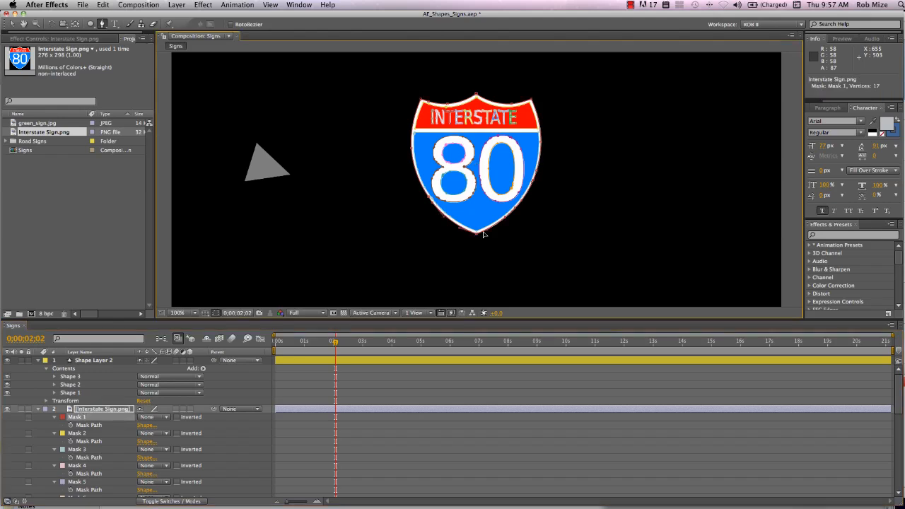
pyautogui.click(103, 427)
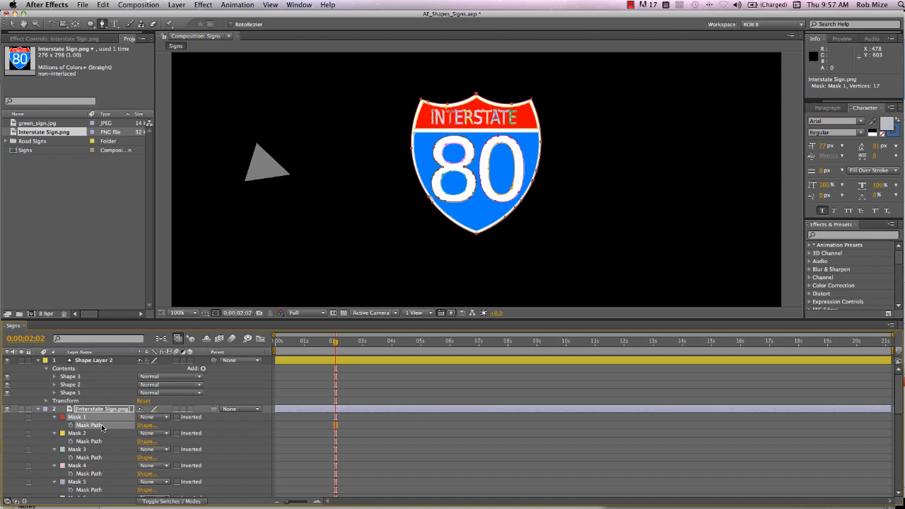
pyautogui.press('super+c')
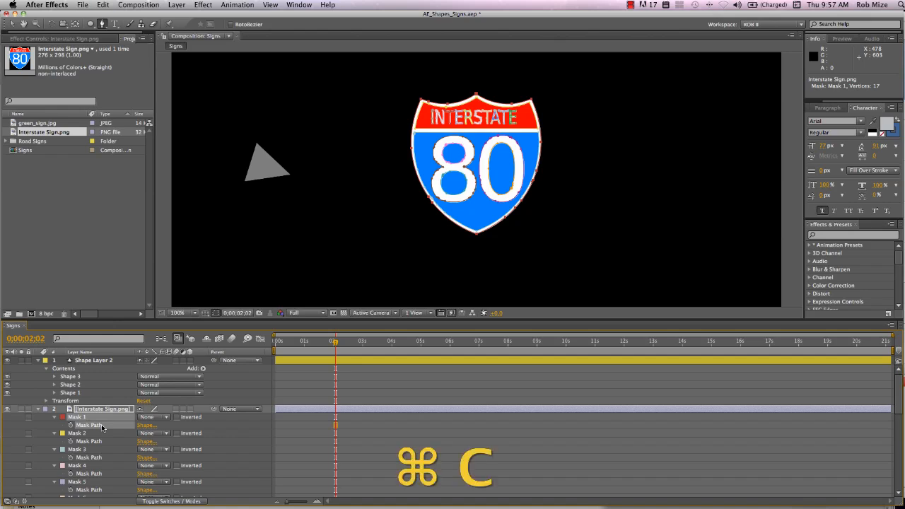
pyautogui.click(54, 392)
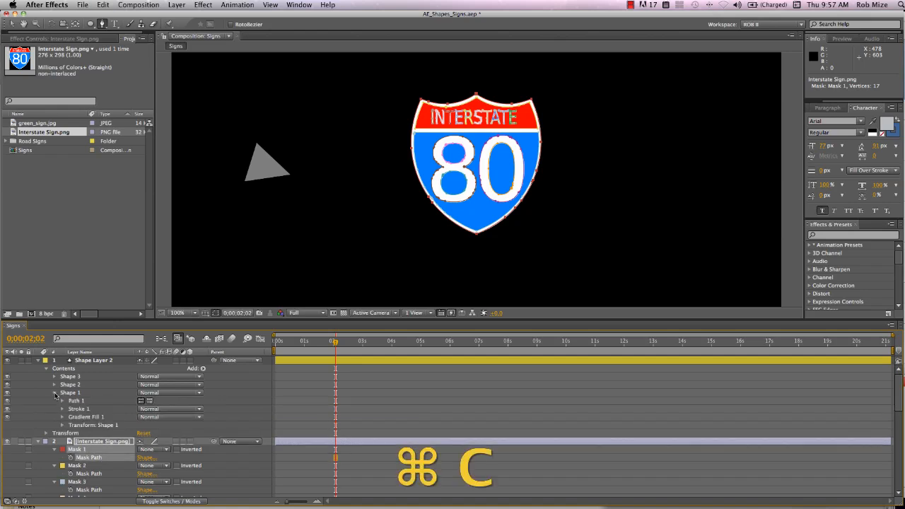
pyautogui.click(62, 400)
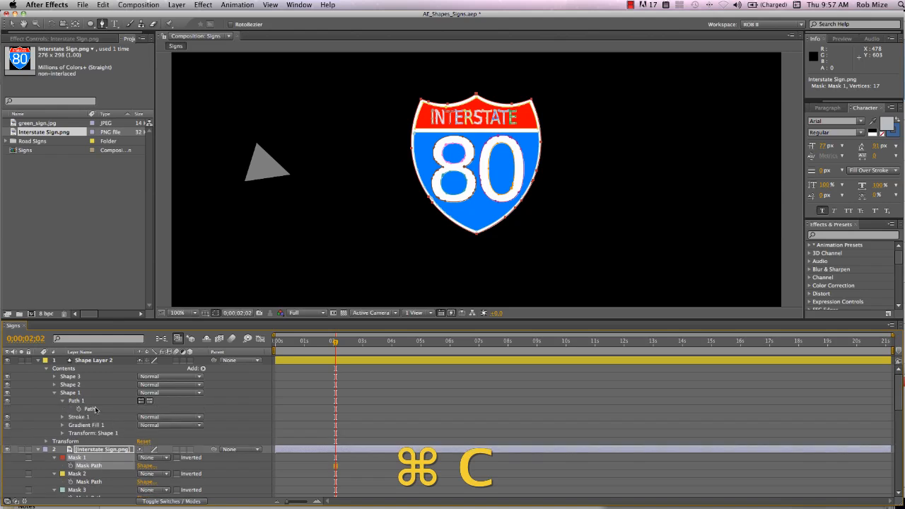
pyautogui.click(90, 409)
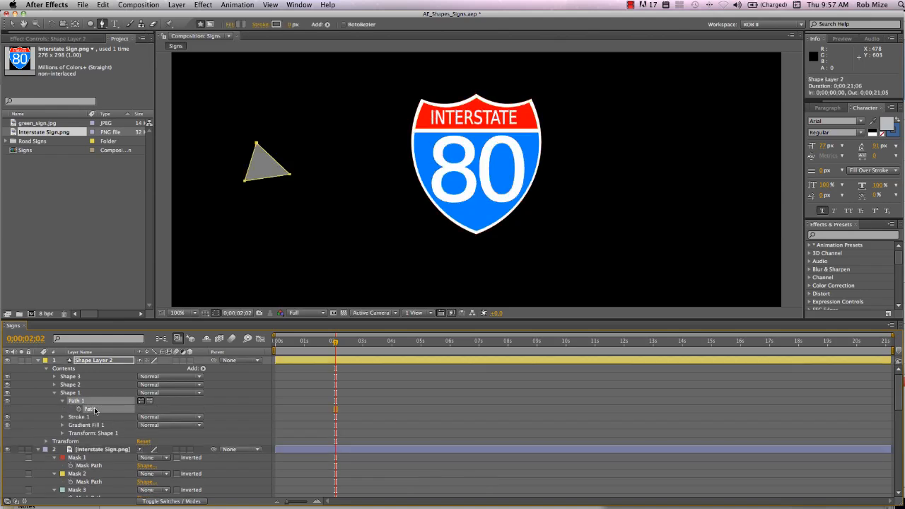
pyautogui.press('super+v')
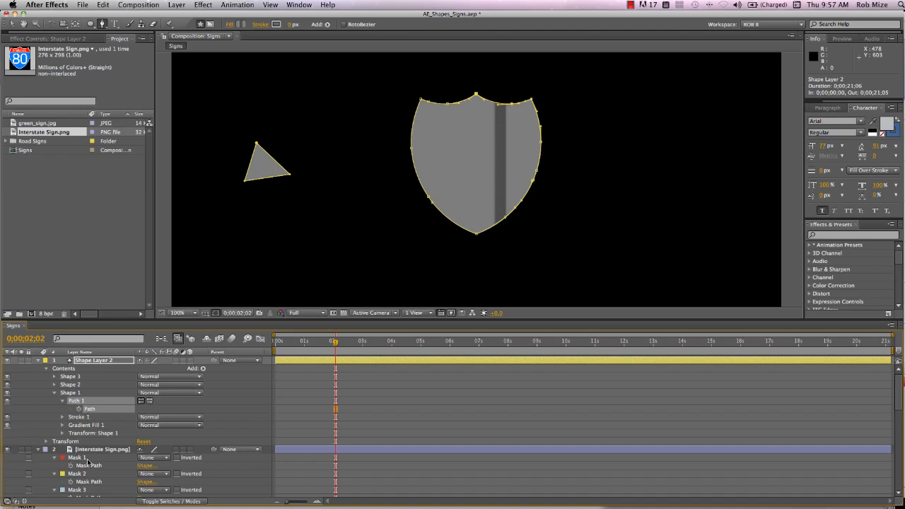
# - Move the Interstate Sign.png layer aside to 977.0, 373.0, and change Shape 1, Shape 2 and Shape 3 to a solid color fill
pyautogui.click(90, 453)
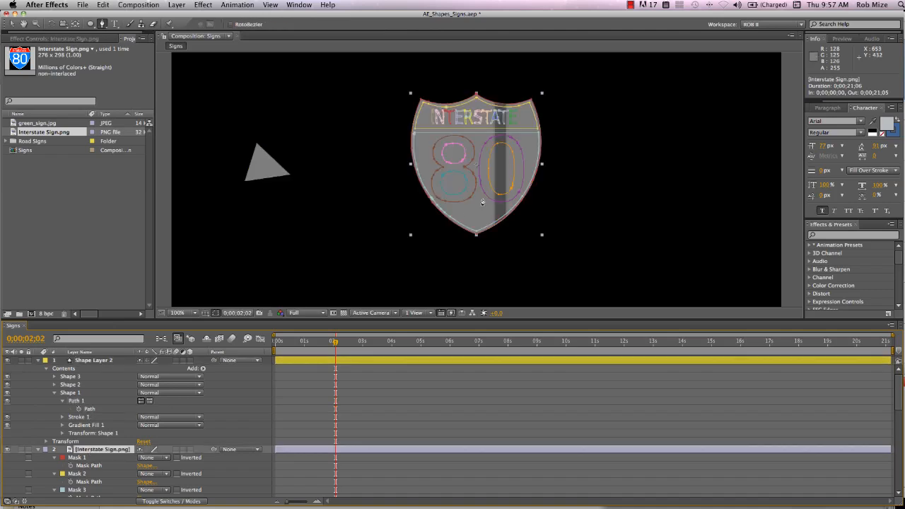
pyautogui.moveTo(482, 210); pyautogui.dragTo(636, 217)
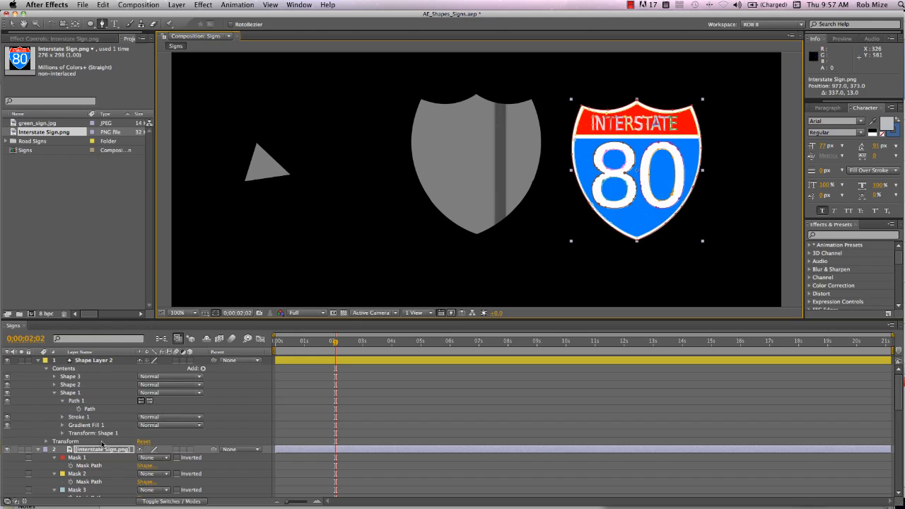
pyautogui.click(56, 377)
pyautogui.keyDown('shift'); pyautogui.click(60, 392); pyautogui.keyUp('shift')
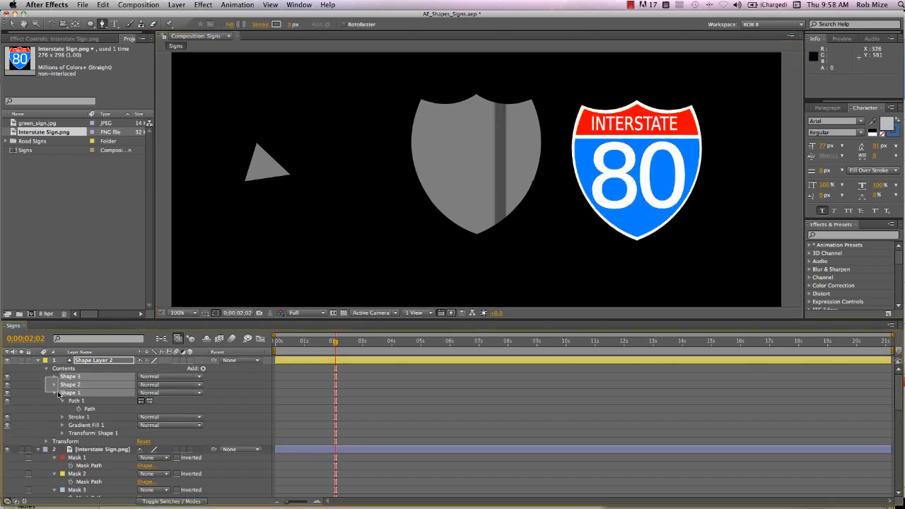
pyautogui.click(229, 25)
pyautogui.click(374, 260)
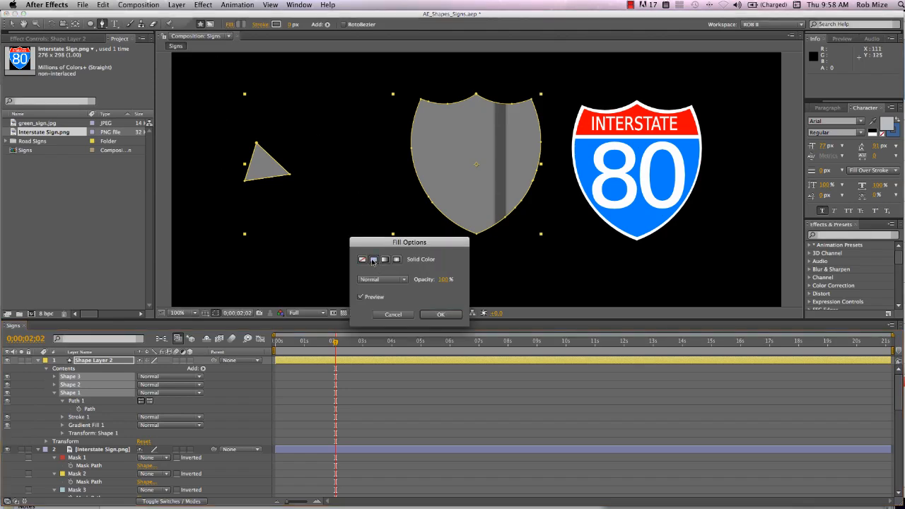
pyautogui.click(450, 315)
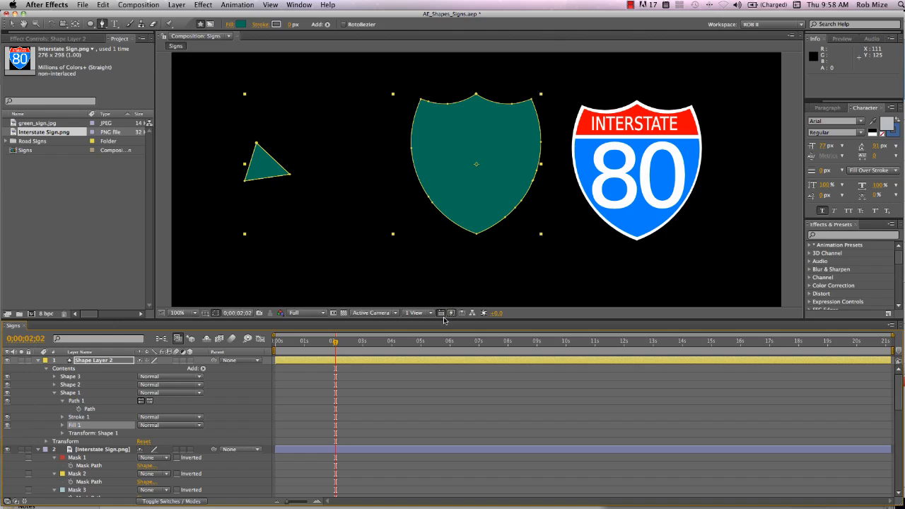
# - Sample white from the Interstate sign's 80 as the fill color of the three shapes in Shape Layer 2
pyautogui.click(63, 425)
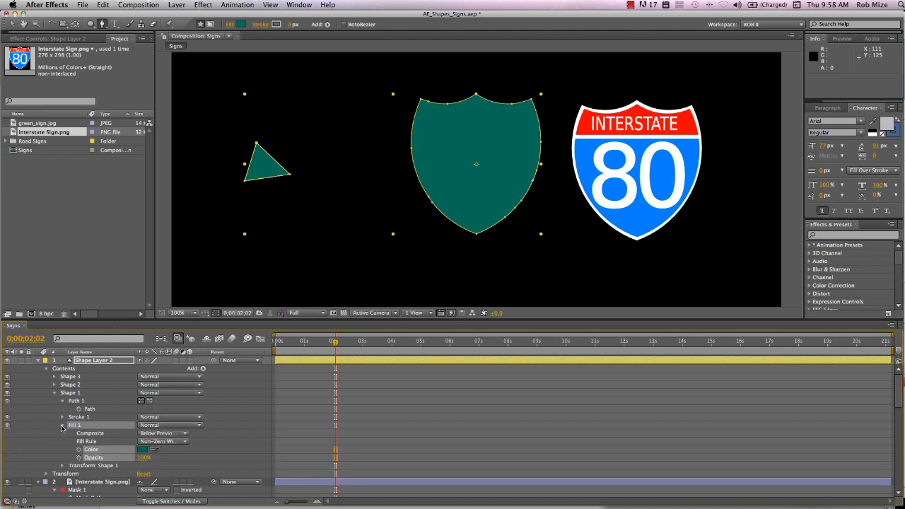
pyautogui.click(154, 450)
pyautogui.click(599, 161)
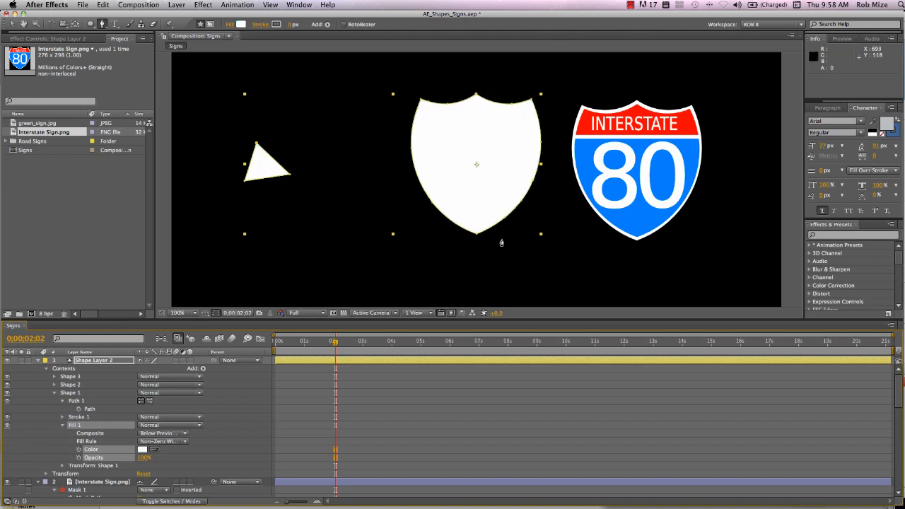
# - Copy the Mask 2 path of Interstate Sign.png, which outlines the sign's red band
pyautogui.click(637, 207)
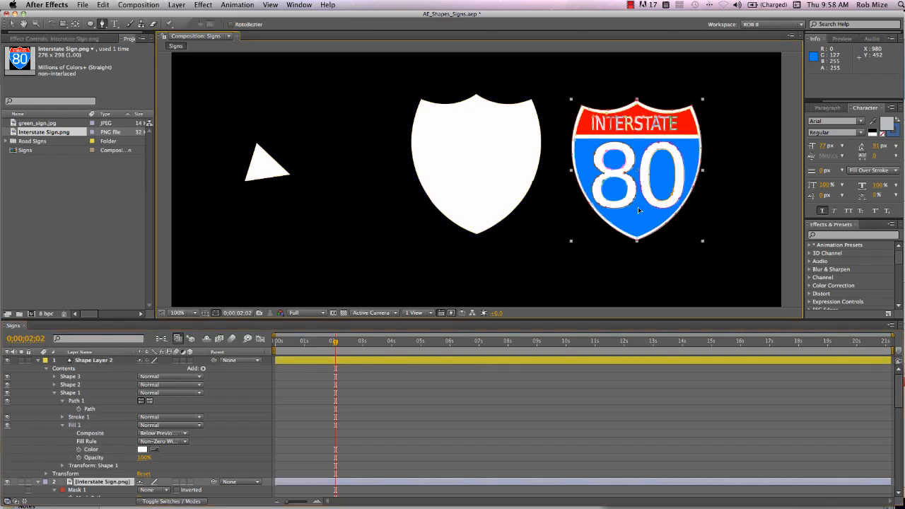
pyautogui.click(589, 136)
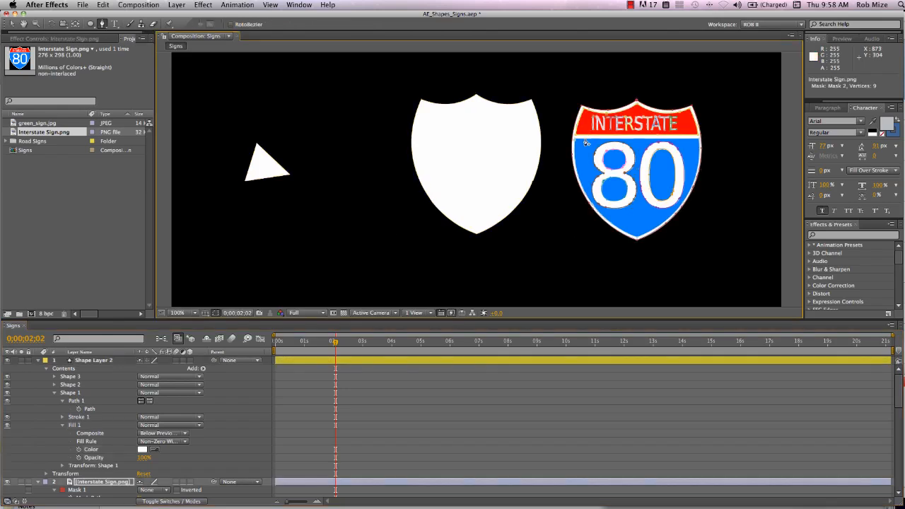
pyautogui.scroll(-3, 197, 442)
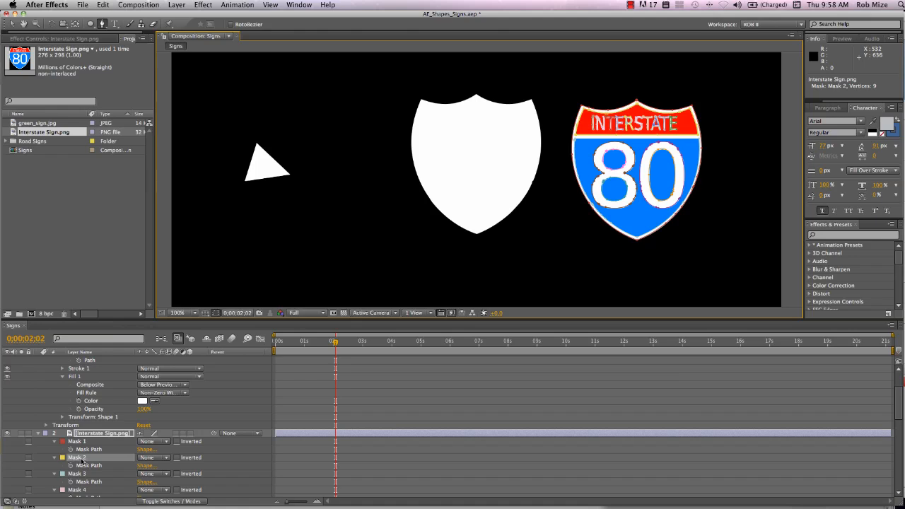
pyautogui.click(82, 465)
pyautogui.press('super+c')
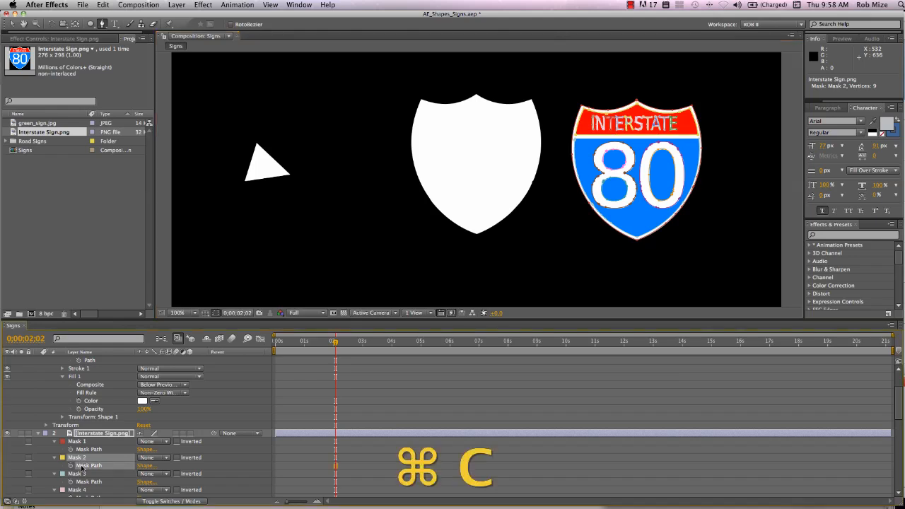
pyautogui.scroll(3, 82, 465)
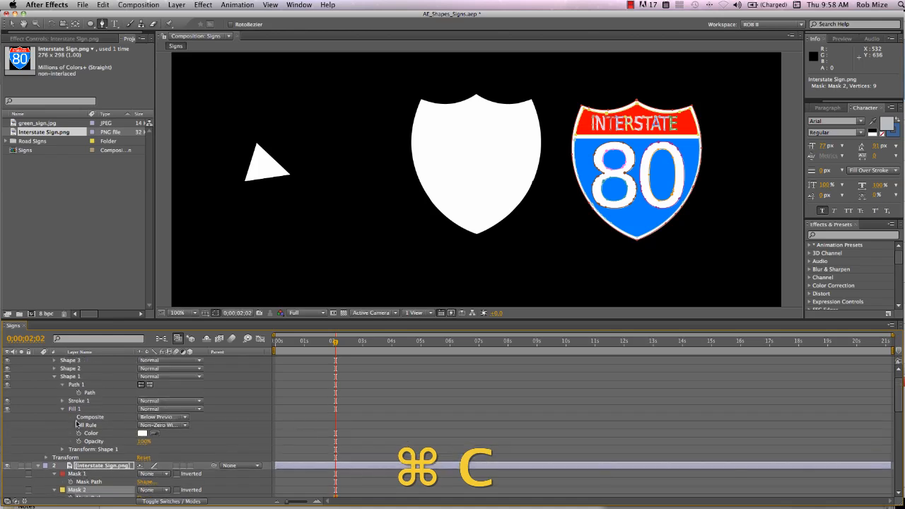
# - Paste the copied path into the path of Shape 2 in Shape Layer 2 and sample the sign's red as its fill color
pyautogui.click(54, 369)
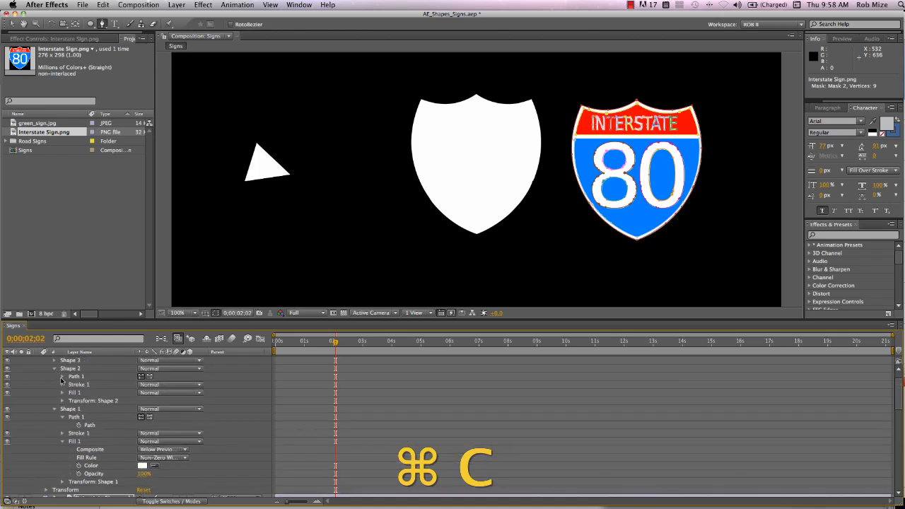
pyautogui.click(61, 378)
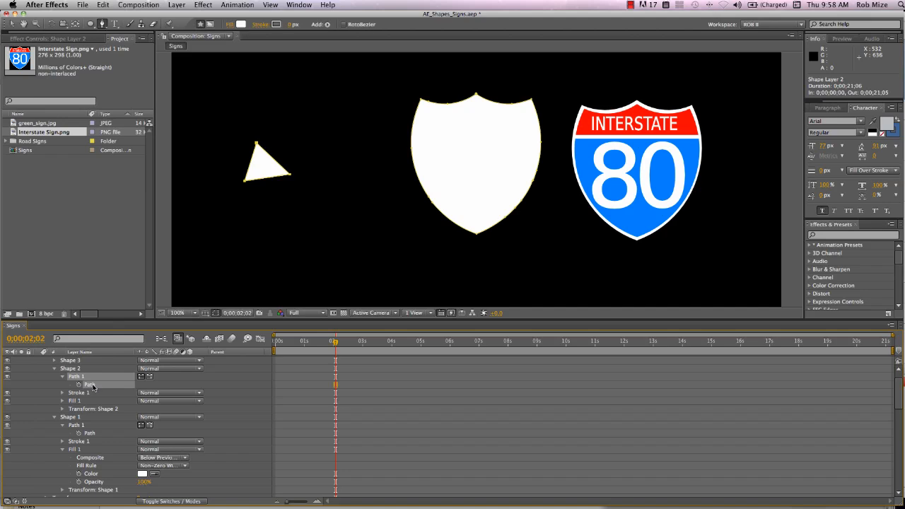
pyautogui.press('super+v')
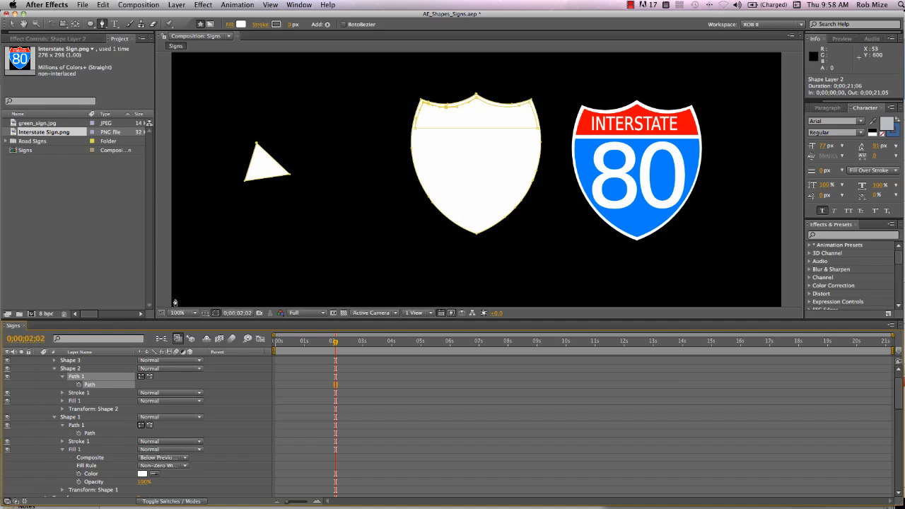
pyautogui.click(62, 402)
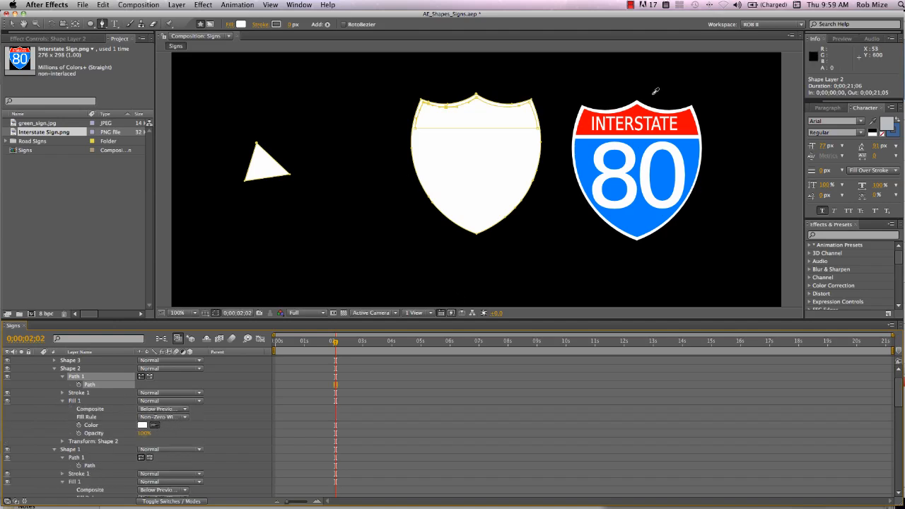
pyautogui.click(583, 123)
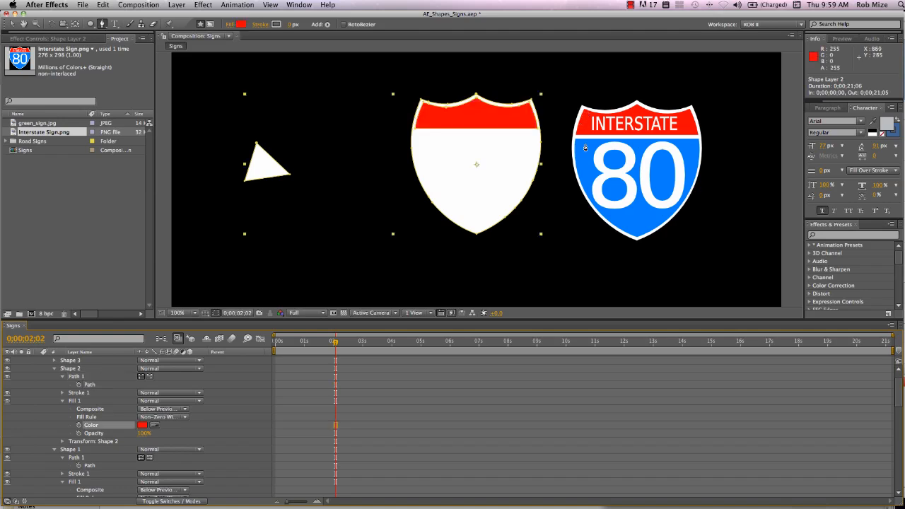
# - Copy the Mask 3 path of Interstate Sign.png, which outlines the sign's blue area
pyautogui.click(638, 225)
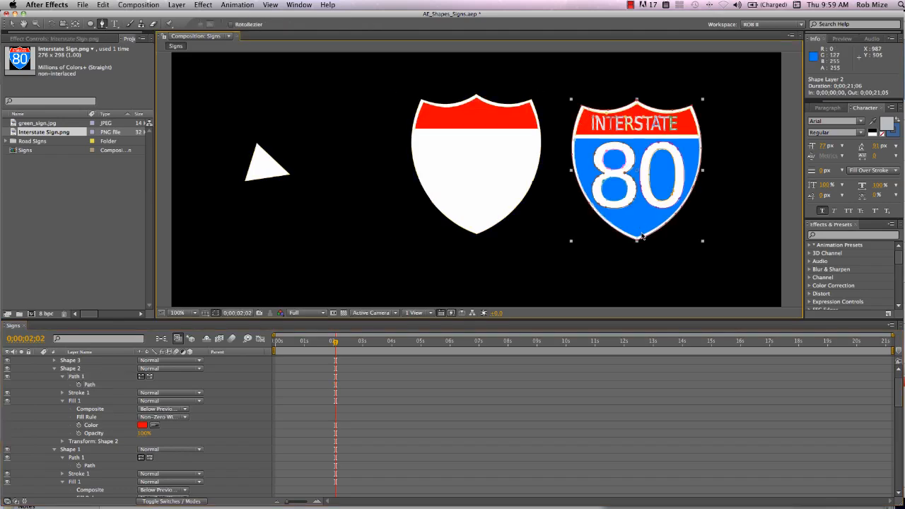
pyautogui.click(643, 237)
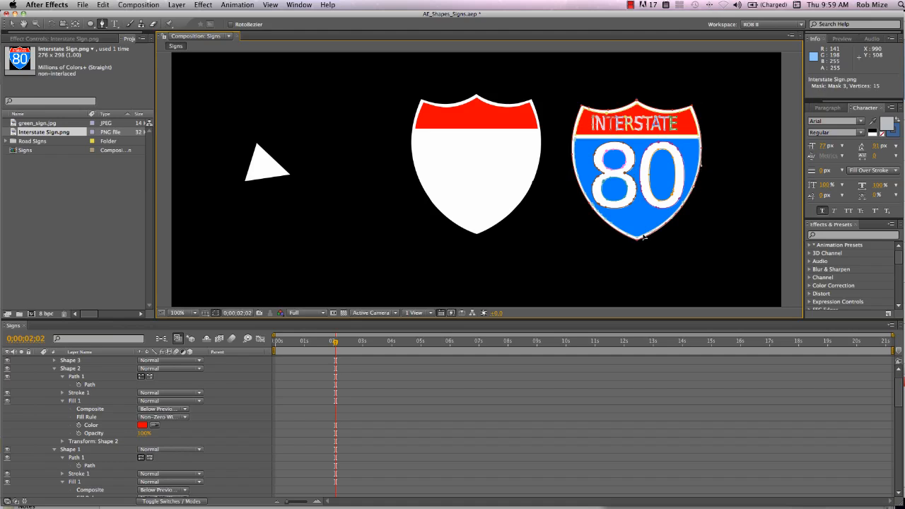
pyautogui.press('m')
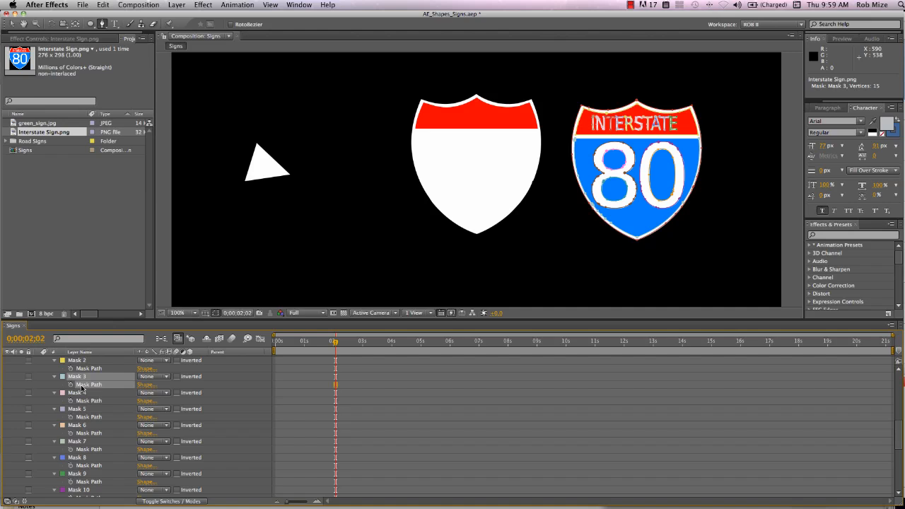
pyautogui.press('super+c')
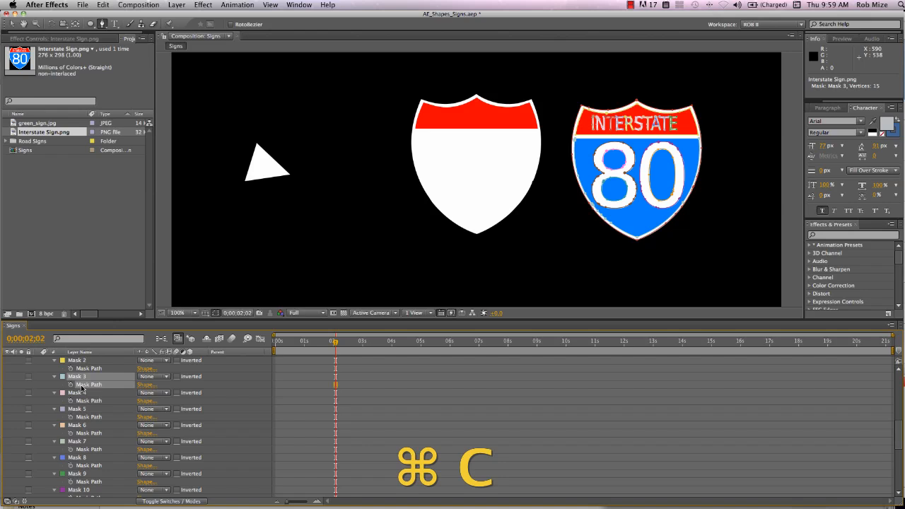
# - Paste the copied path into the path of Shape 3 in Shape Layer 2 and sample the sign's blue as its fill color
pyautogui.scroll(10, 81, 387)
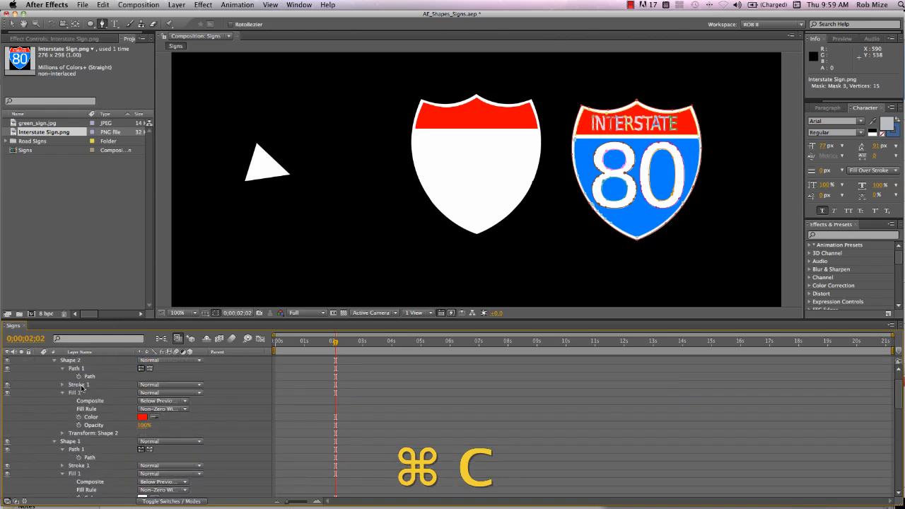
pyautogui.scroll(3, 81, 387)
pyautogui.click(63, 376)
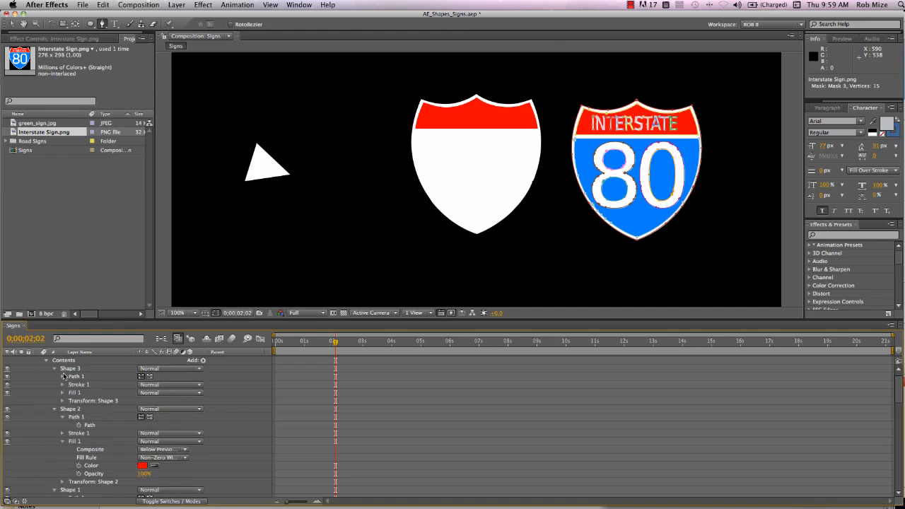
pyautogui.click(63, 376)
pyautogui.click(96, 388)
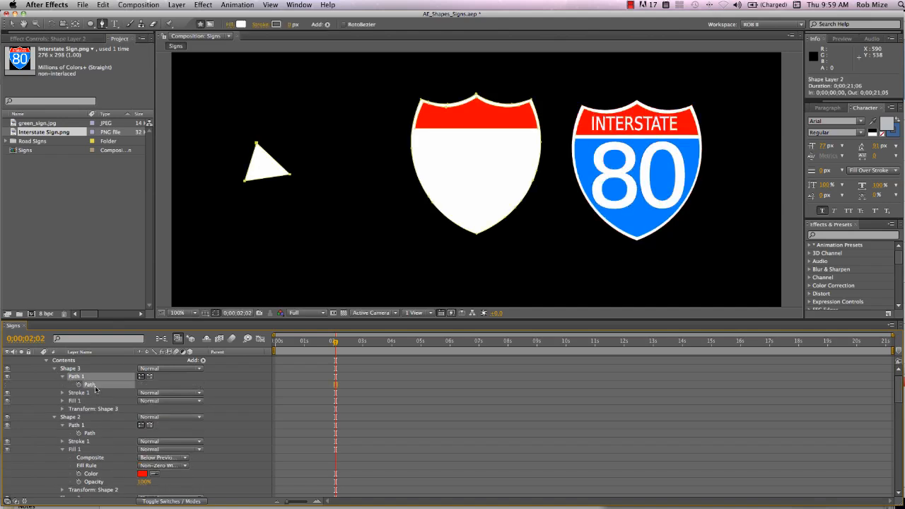
pyautogui.press('super+v')
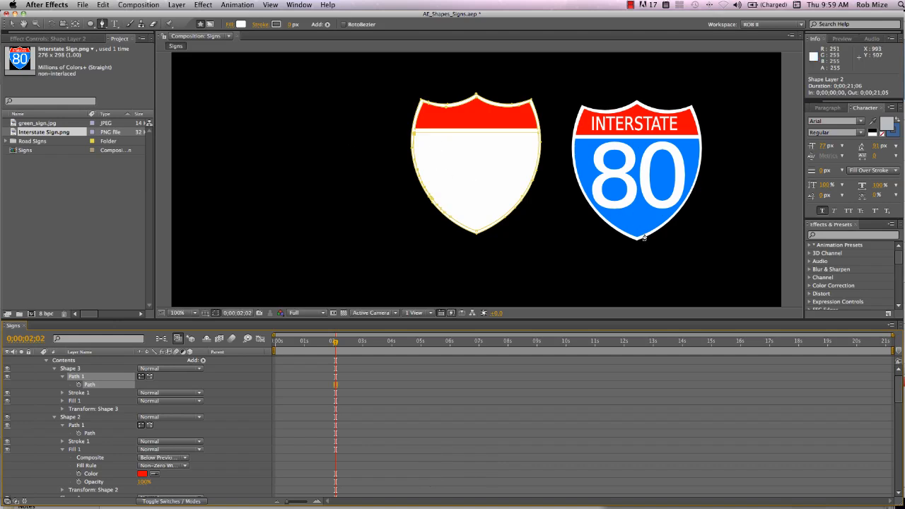
pyautogui.click(63, 401)
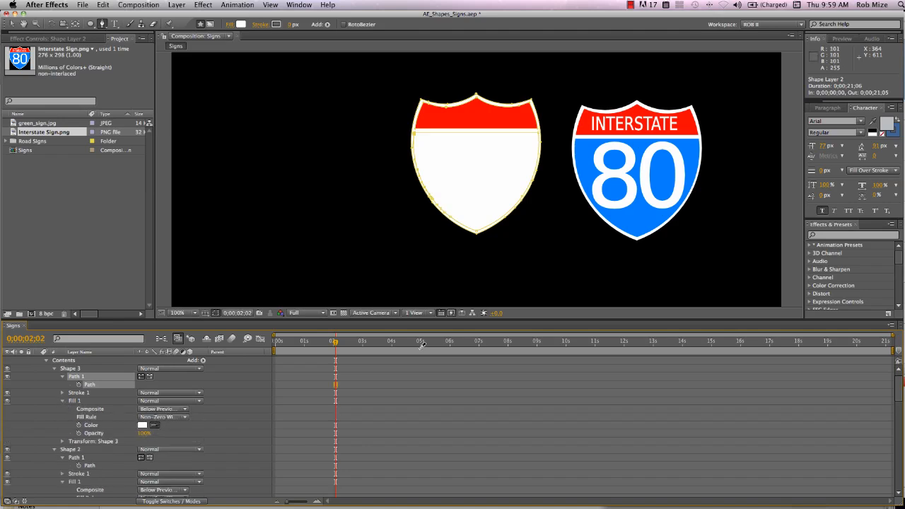
pyautogui.click(639, 217)
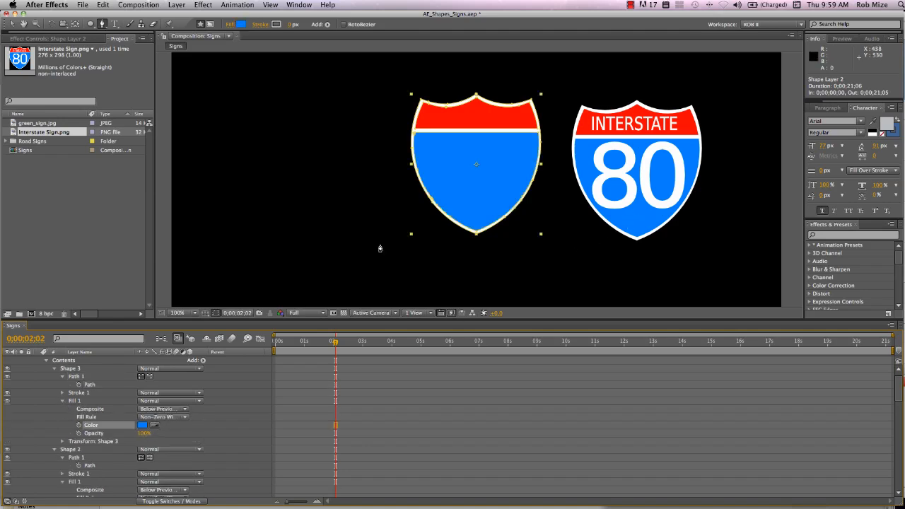
# - Collapse the Shape Layer 2 and Interstate Sign.png properties, and create a text layer reading Shapes, Top and 10 on three lines
pyautogui.scroll(2, 75, 414)
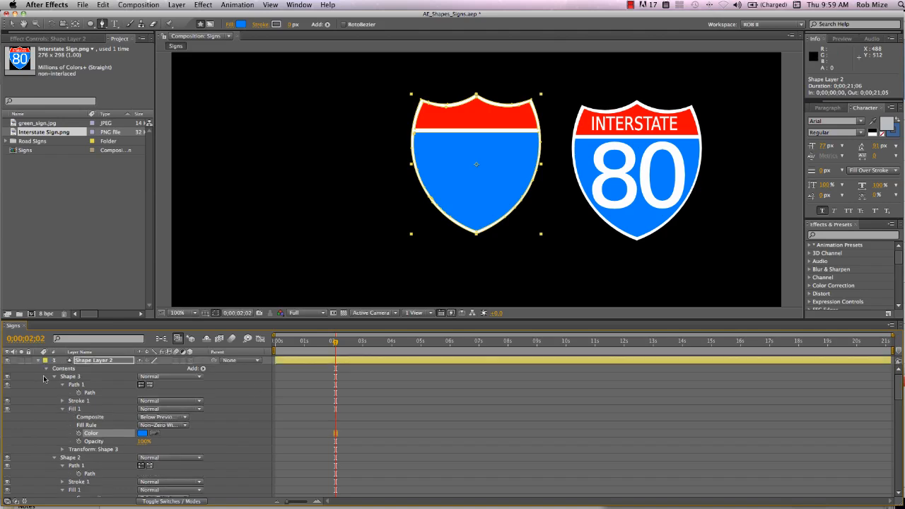
pyautogui.click(39, 361)
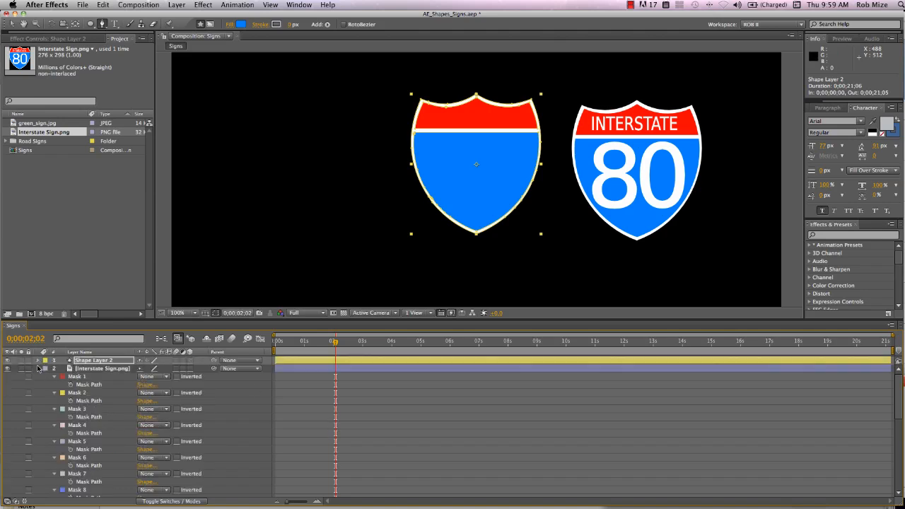
pyautogui.click(39, 368)
pyautogui.rightClick(69, 404)
pyautogui.moveTo(85, 409)
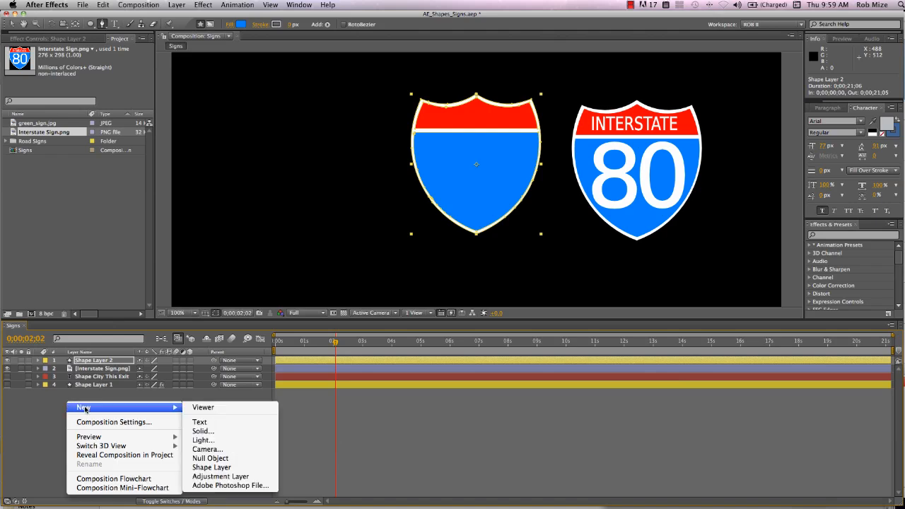
pyautogui.click(200, 422)
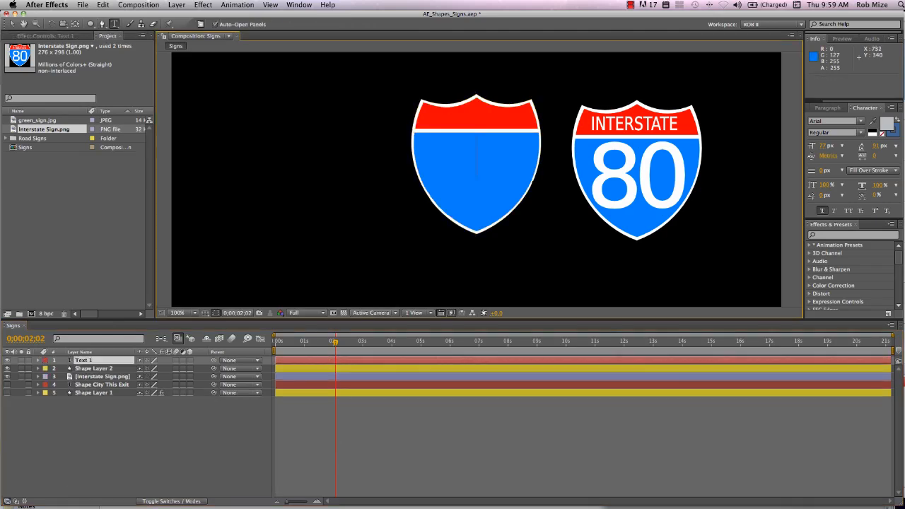
pyautogui.write('Shapes')
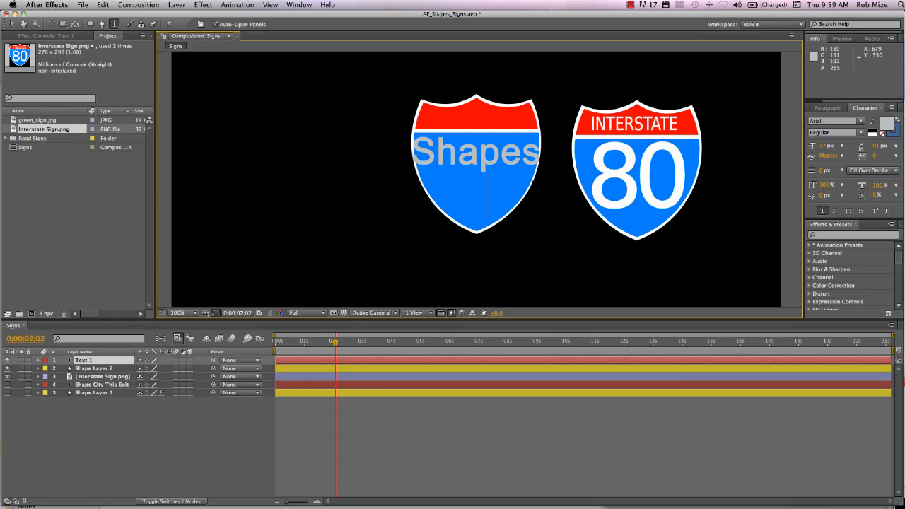
pyautogui.press('Return')
pyautogui.write('Top')
pyautogui.press('Return')
pyautogui.write('10')
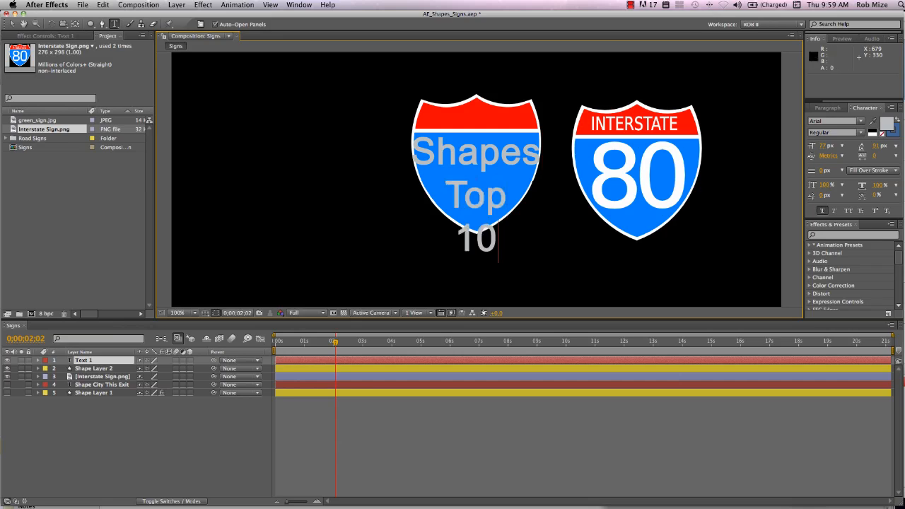
pyautogui.press('KP_Enter')
# - Sample white from the Interstate sign as the text's fill color and set its font size to 50 px
pyautogui.click(873, 121)
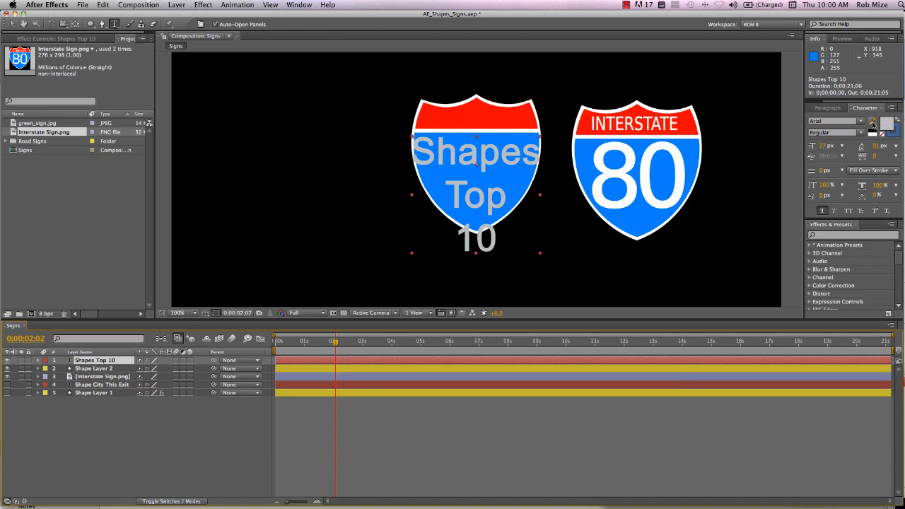
pyautogui.click(659, 145)
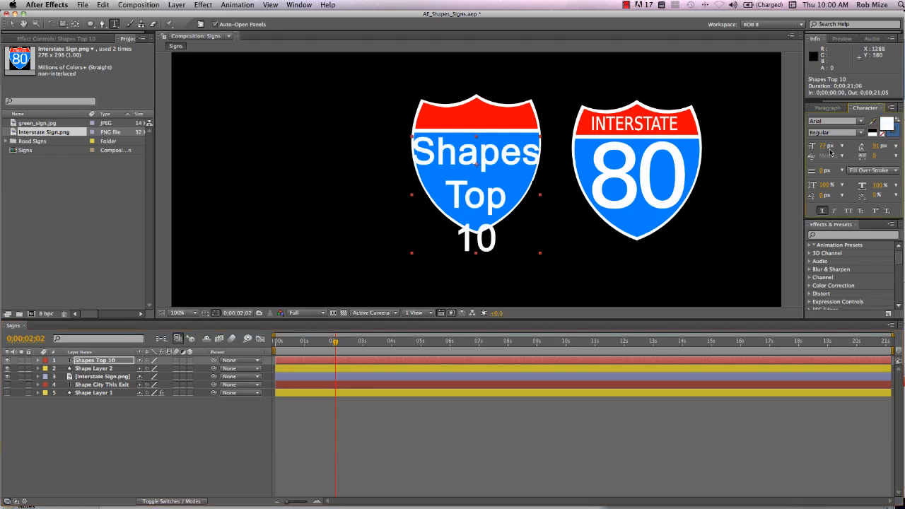
pyautogui.moveTo(821, 146); pyautogui.dragTo(807, 146)
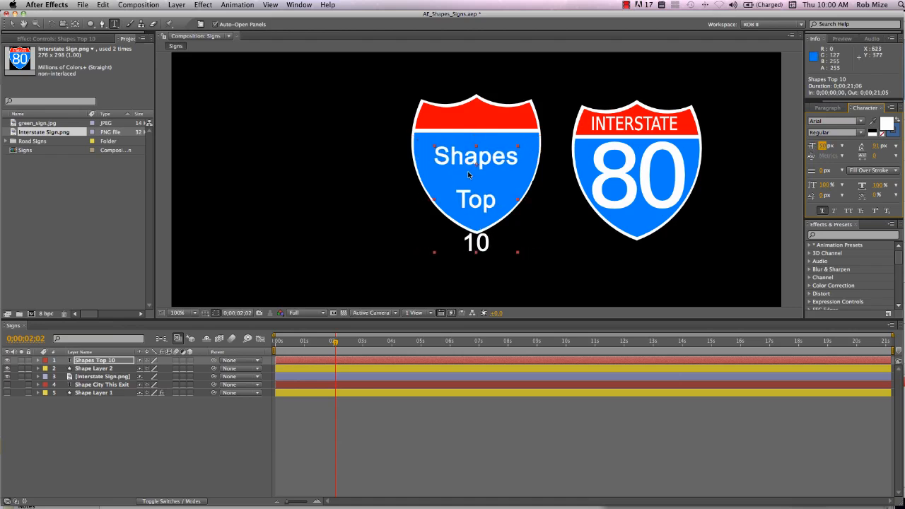
# - Move the text up to 641.0, 278.0 so Shapes sits in the red band, and set Top 10 to 88 px with 94 px leading
pyautogui.moveTo(468, 174); pyautogui.dragTo(490, 210)
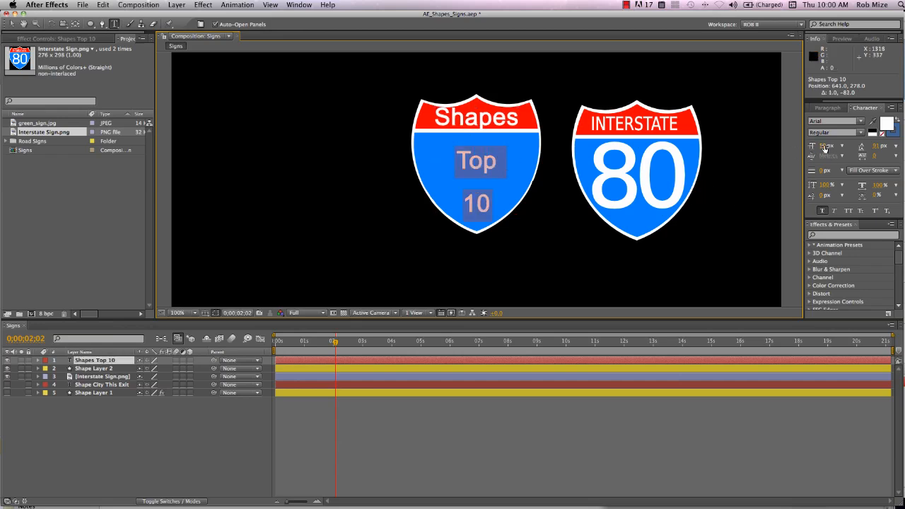
pyautogui.moveTo(825, 149); pyautogui.dragTo(843, 146)
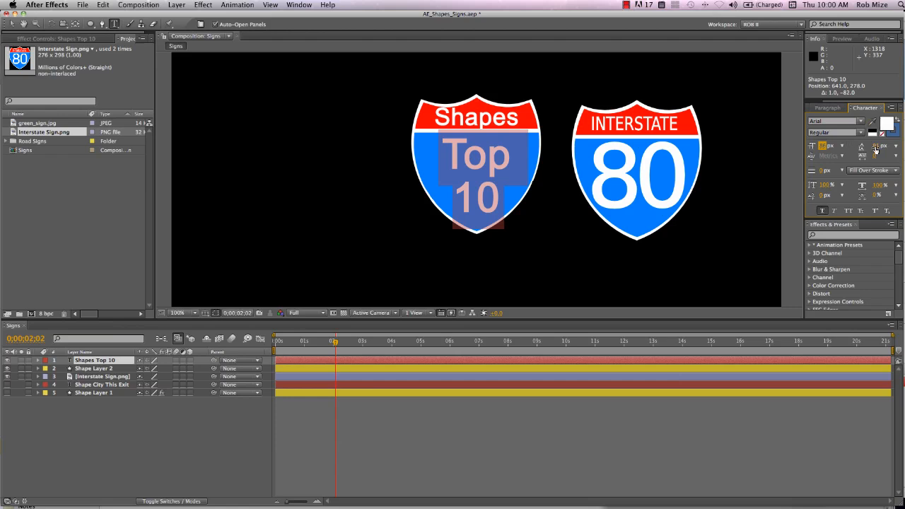
pyautogui.moveTo(875, 150); pyautogui.dragTo(876, 149)
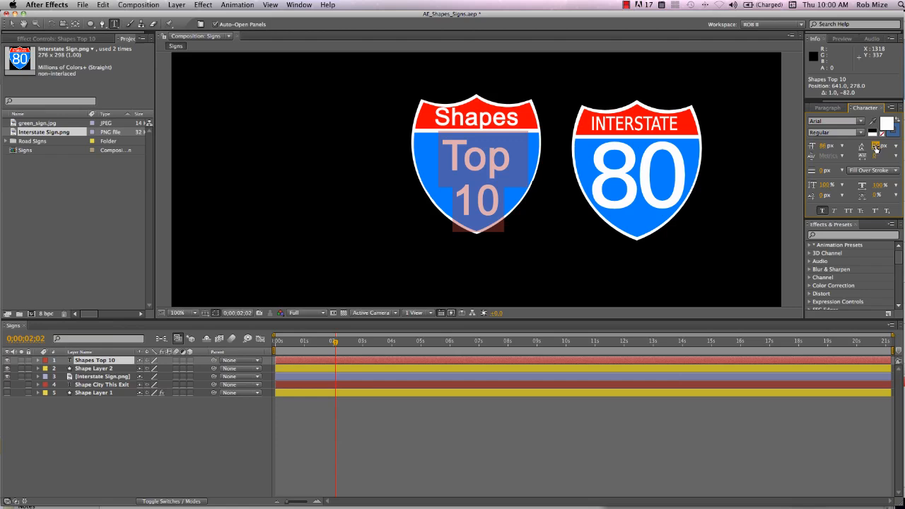
pyautogui.click(227, 450)
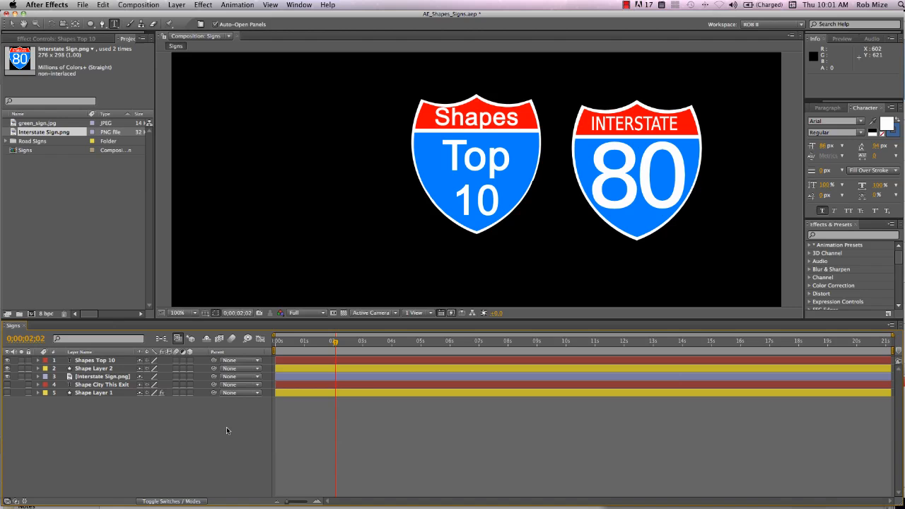
# - Parent the Shapes Top 10 text to Shape Layer 2 and scale that shape layer up to about 491%
pyautogui.click(110, 369)
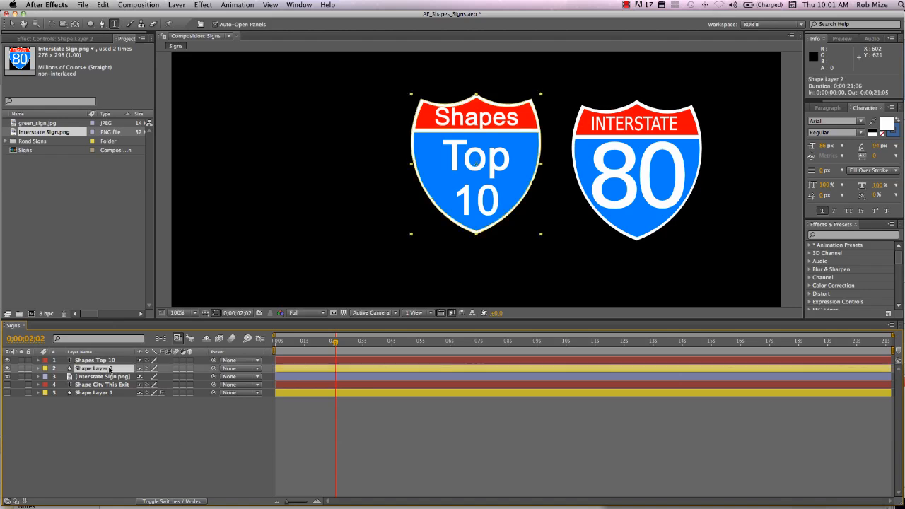
pyautogui.press('s')
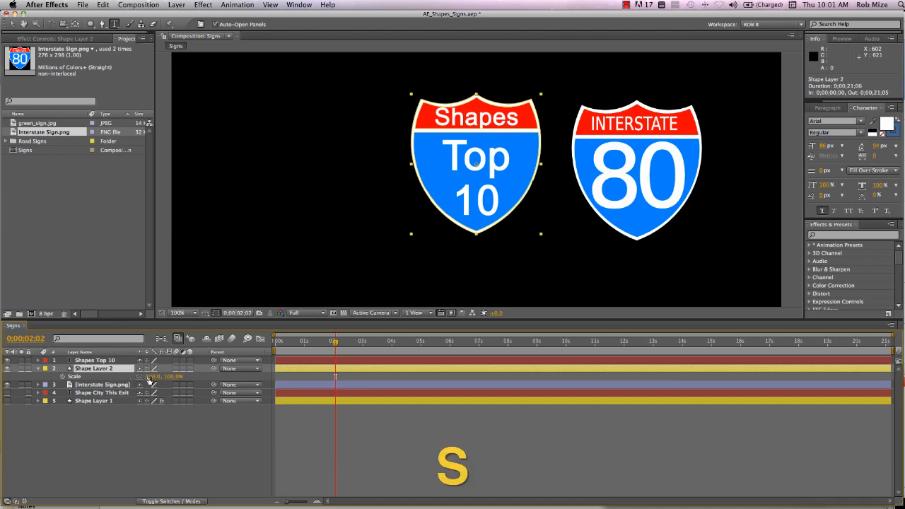
pyautogui.moveTo(149, 376); pyautogui.dragTo(347, 375)
pyautogui.press('super+z')
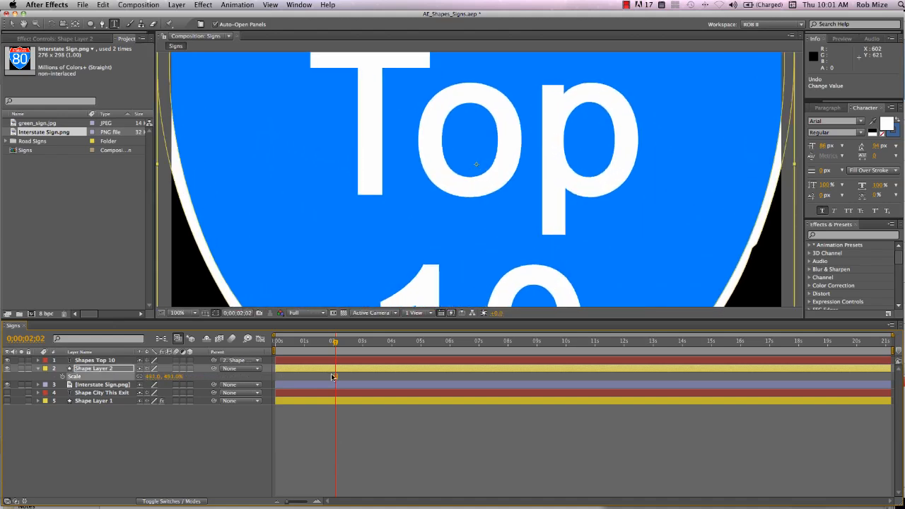
# - Enlarge Shape Layer 2 to 1069.1% and move it to 1516.0, -213.0, framing the bump on the lower-left white border
pyautogui.moveTo(312, 262); pyautogui.dragTo(513, 181)
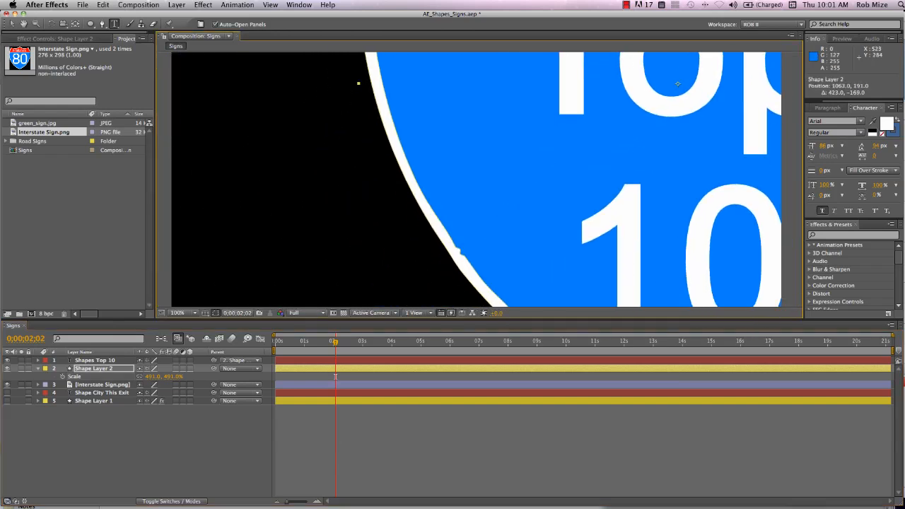
pyautogui.click(140, 376)
pyautogui.moveTo(174, 376); pyautogui.dragTo(283, 377)
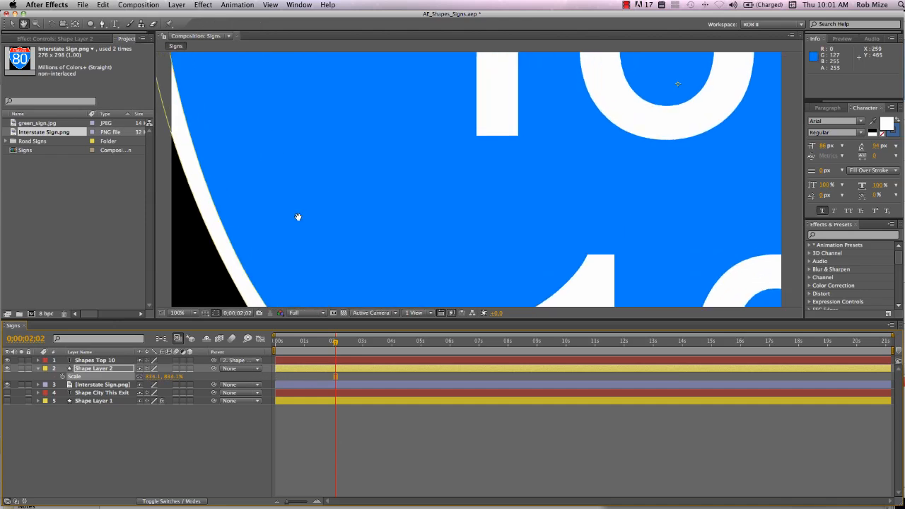
pyautogui.moveTo(299, 216); pyautogui.dragTo(541, 132)
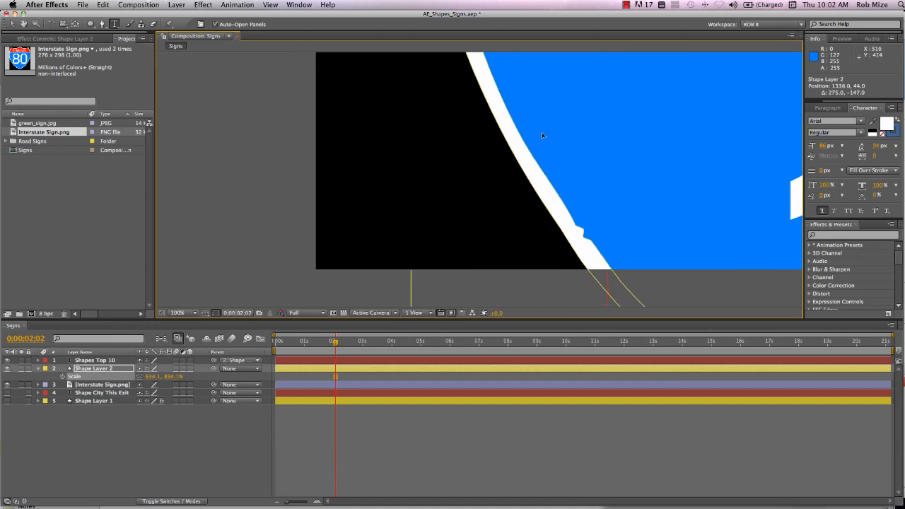
pyautogui.moveTo(145, 380); pyautogui.dragTo(530, 85)
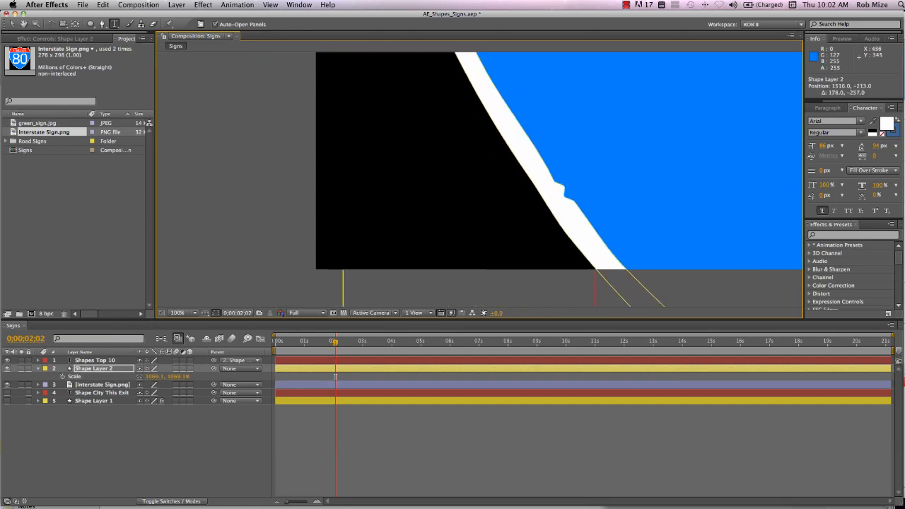
# - Smooth out the bump on the inner edge of Shape Layer 2's lower-left white border using the Pen tool
pyautogui.click(116, 369)
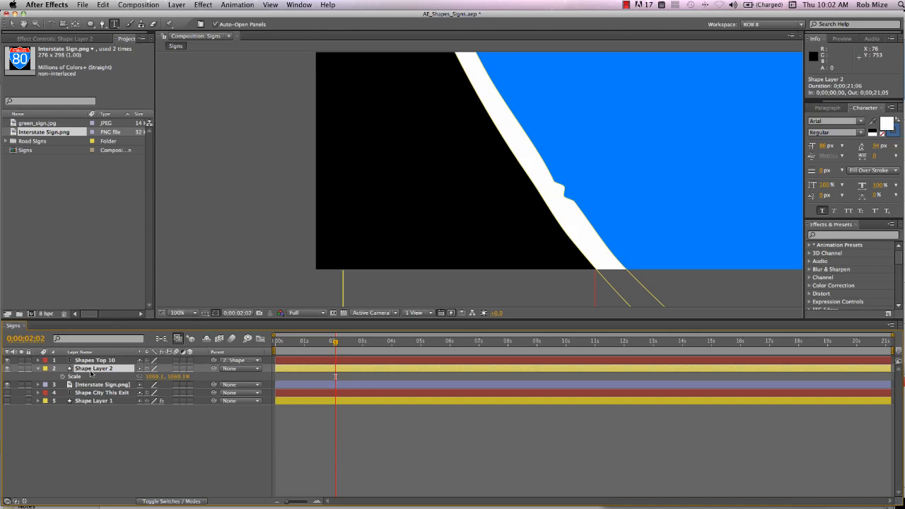
pyautogui.press('g')
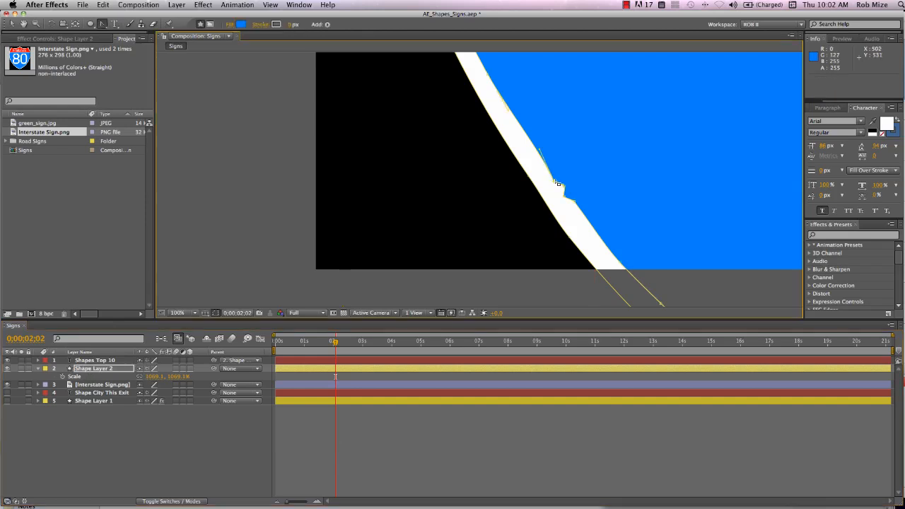
pyautogui.press('g')
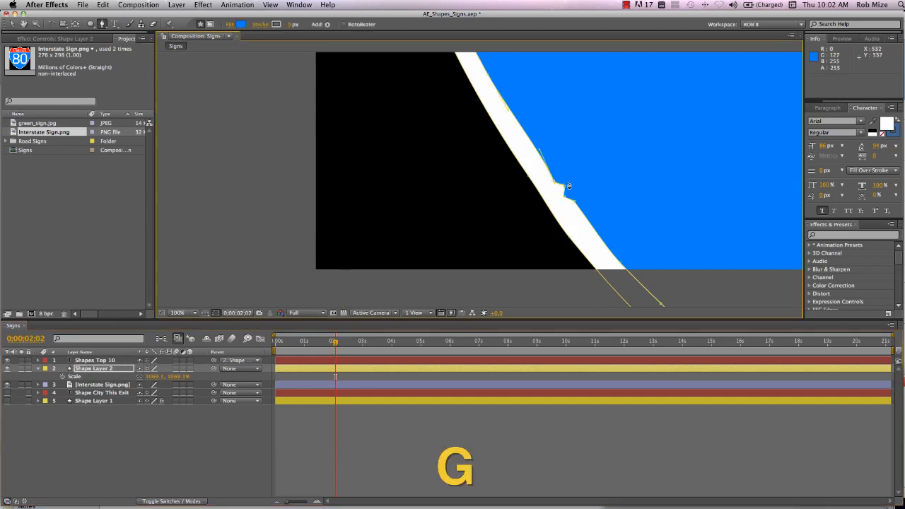
pyautogui.press('v')
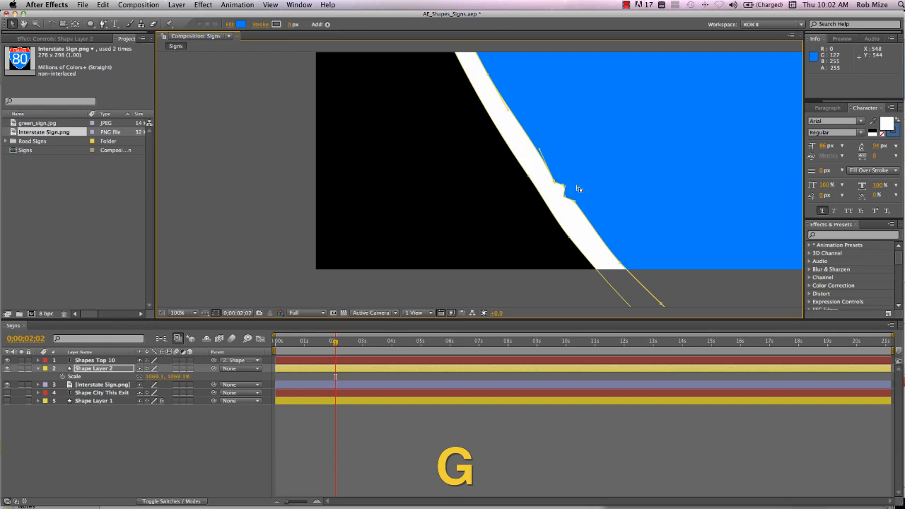
pyautogui.press('g')
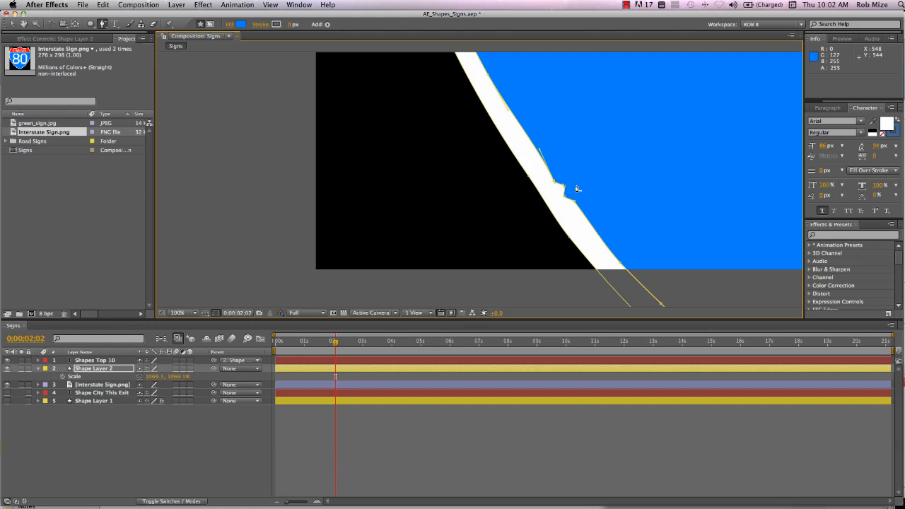
pyautogui.moveTo(564, 185); pyautogui.dragTo(565, 201)
# - Set Shape Layer 2's scale to 100% and move the sign back into the composition at 640.0, 327.0
pyautogui.press(',')
pyautogui.press(',')
pyautogui.click(149, 377)
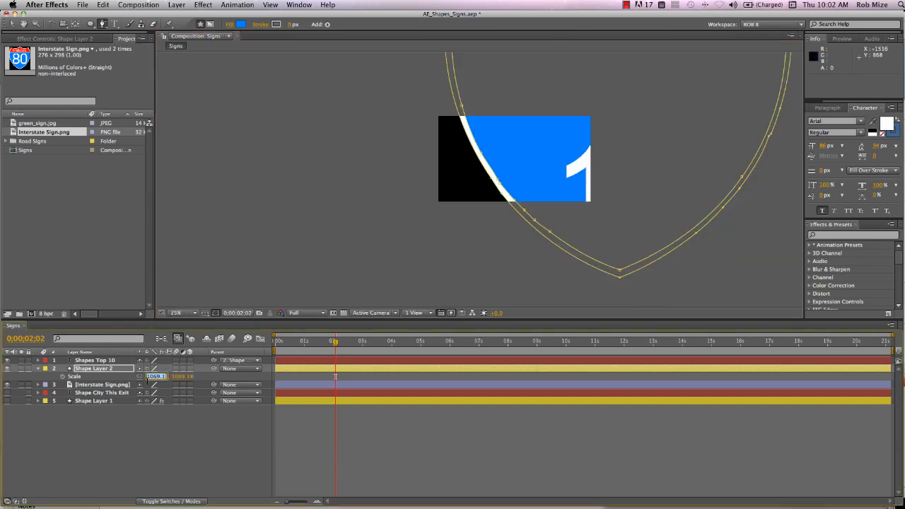
pyautogui.press('BackSpace')
pyautogui.write('100')
pyautogui.press('Return')
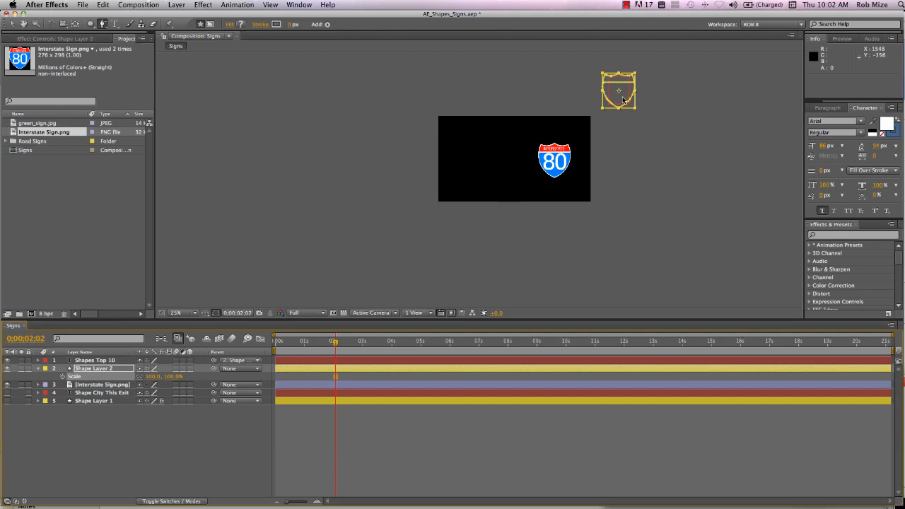
pyautogui.moveTo(611, 107); pyautogui.dragTo(507, 170)
# - Make Shape Layer 1 visible and hide its Rectangle 1 group so only the post shows behind the signs
pyautogui.click(38, 401)
pyautogui.click(7, 401)
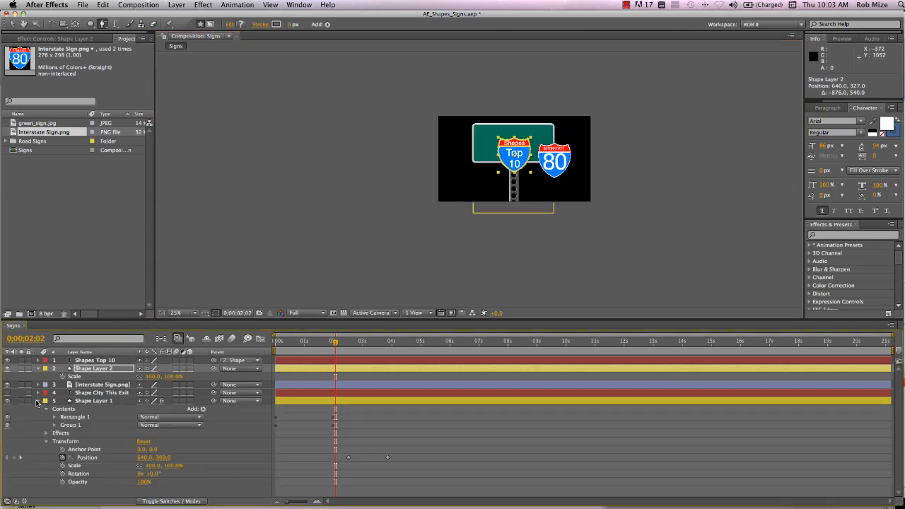
pyautogui.click(7, 417)
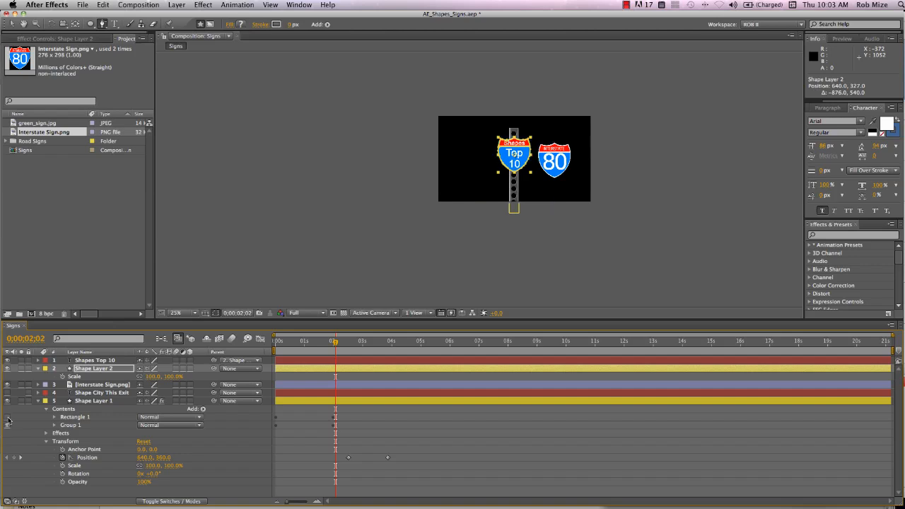
# - Scale Shape Layer 2 to 169% and move Shape Layer 1's post down to 644.0, 752.0
pyautogui.click(94, 401)
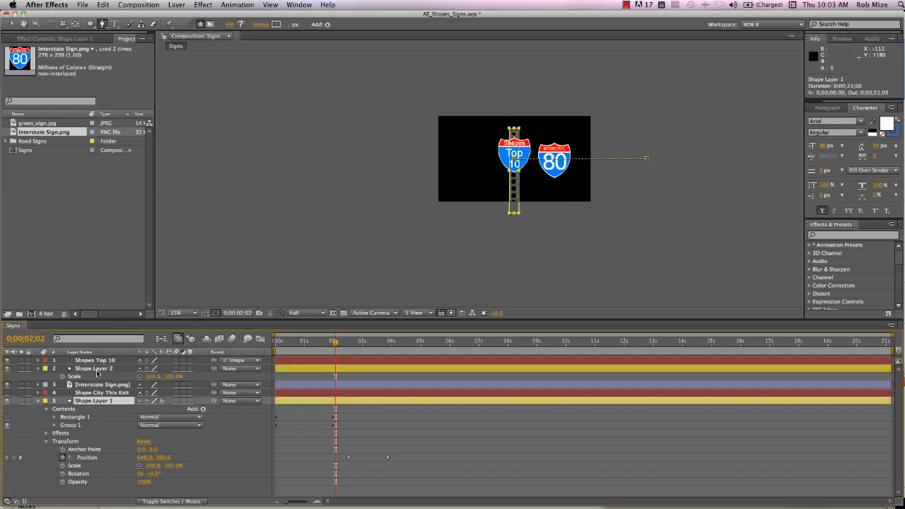
pyautogui.click(97, 369)
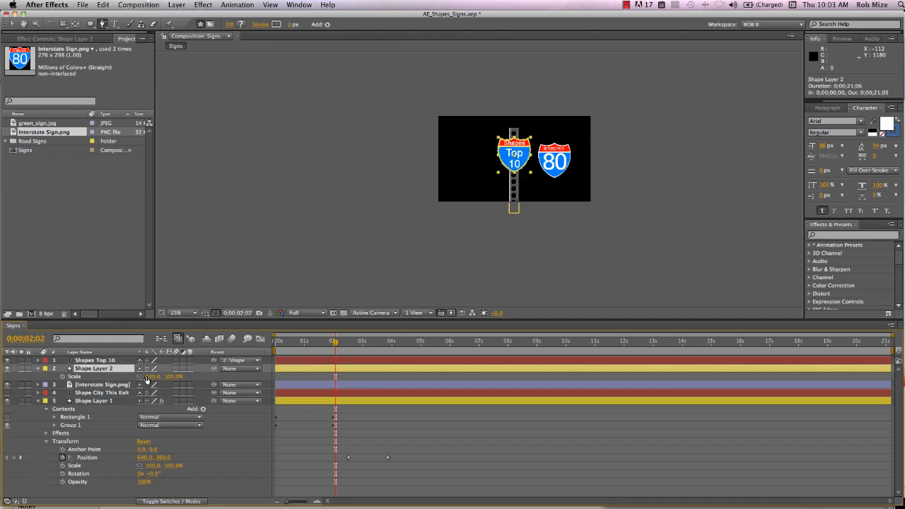
pyautogui.moveTo(151, 376); pyautogui.dragTo(182, 377)
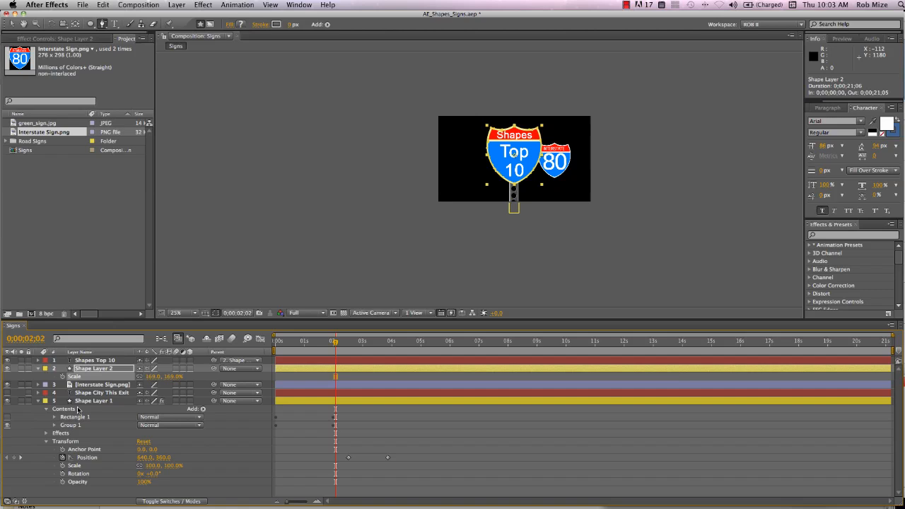
pyautogui.click(82, 401)
pyautogui.moveTo(513, 189); pyautogui.dragTo(517, 238)
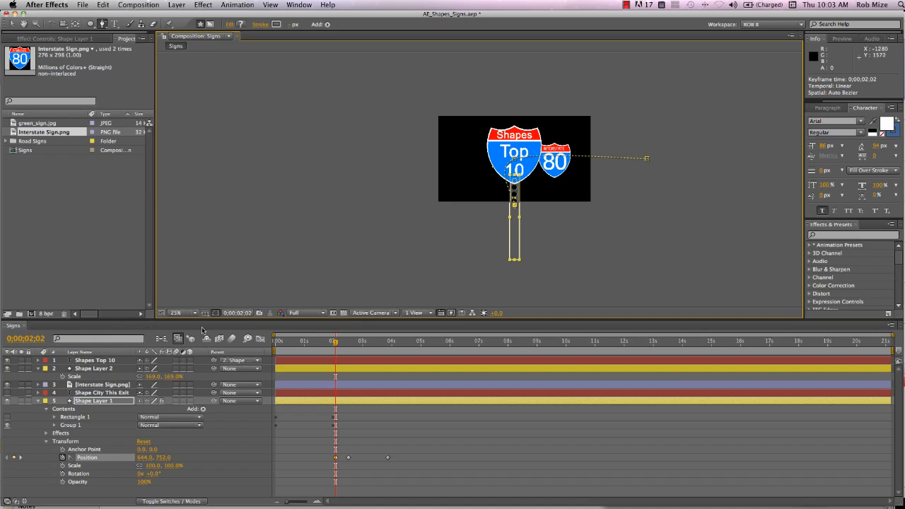
# - Apply Bevel Alpha to Shape Layer 2 with an edge thickness of 4.50
pyautogui.click(96, 385)
pyautogui.click(94, 368)
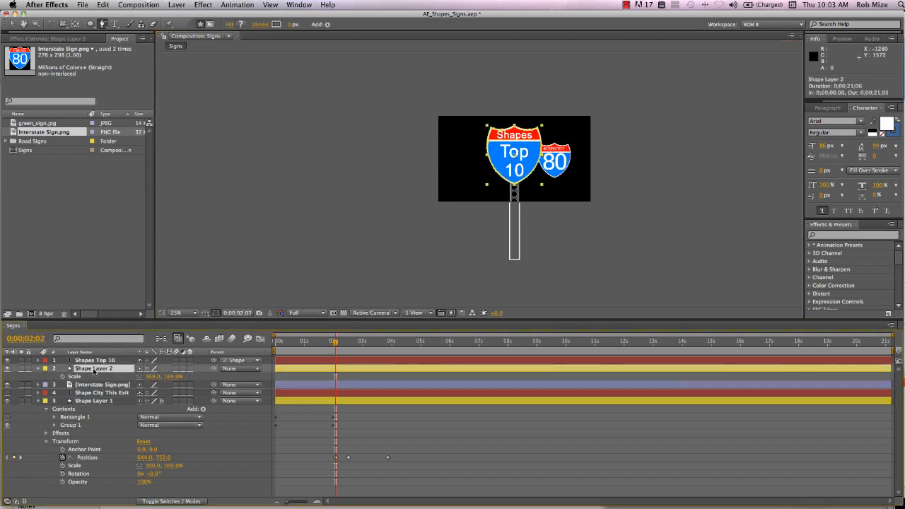
pyautogui.click(64, 39)
pyautogui.rightClick(47, 93)
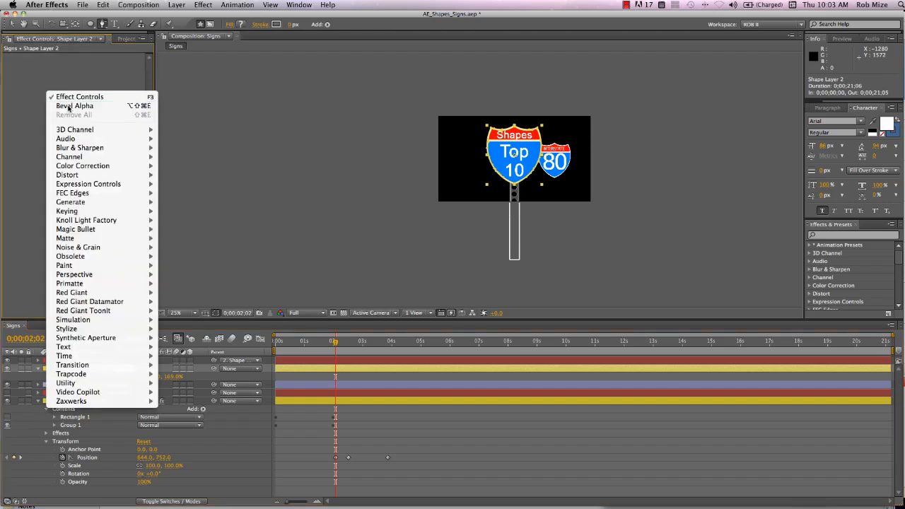
pyautogui.click(68, 106)
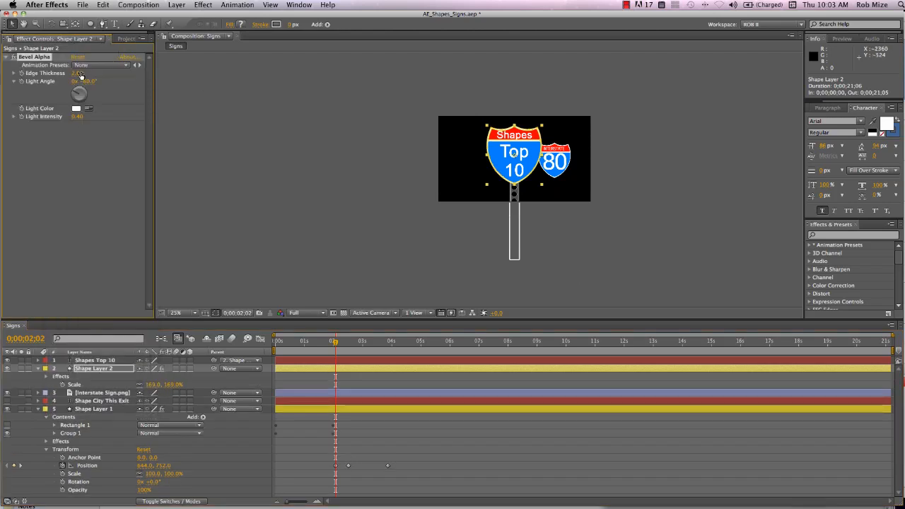
pyautogui.moveTo(76, 73); pyautogui.dragTo(89, 77)
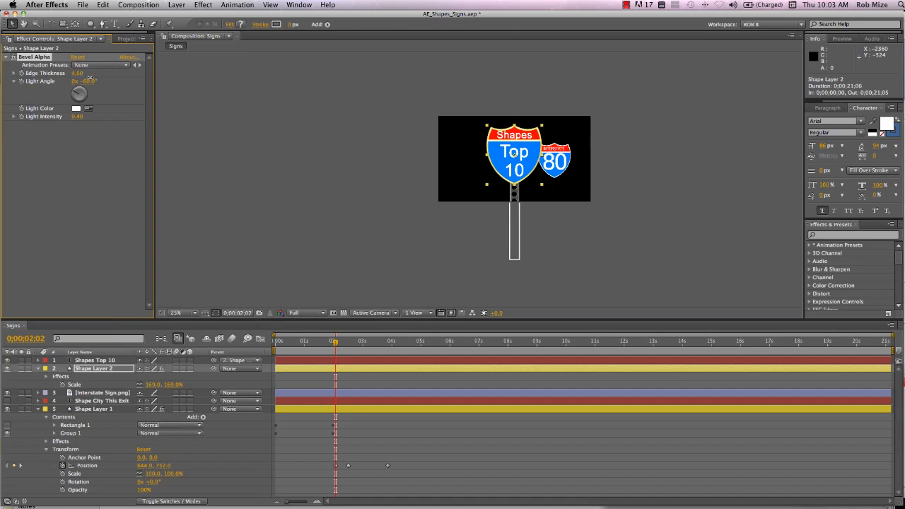
# - Examine the beveled edges of the Shapes Top 10 sign up close and within the whole composition
pyautogui.scroll(2, 493, 162)
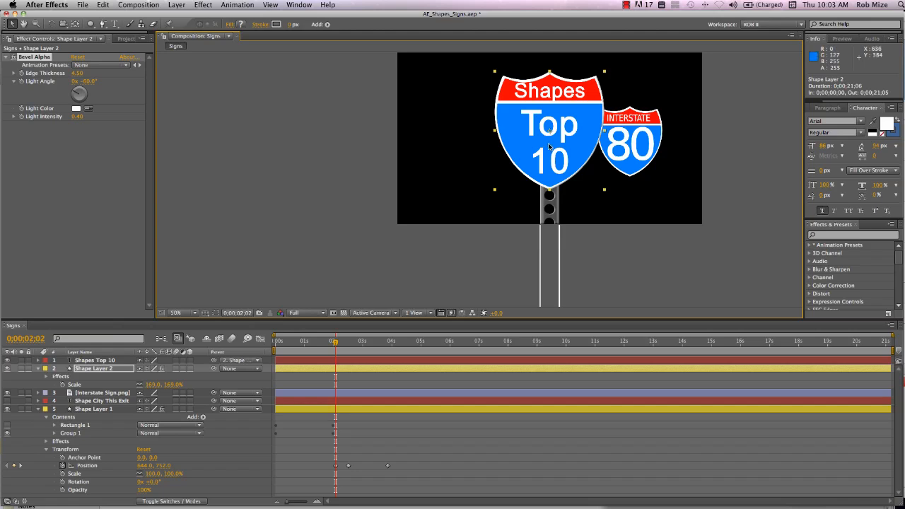
pyautogui.scroll(2, 549, 147)
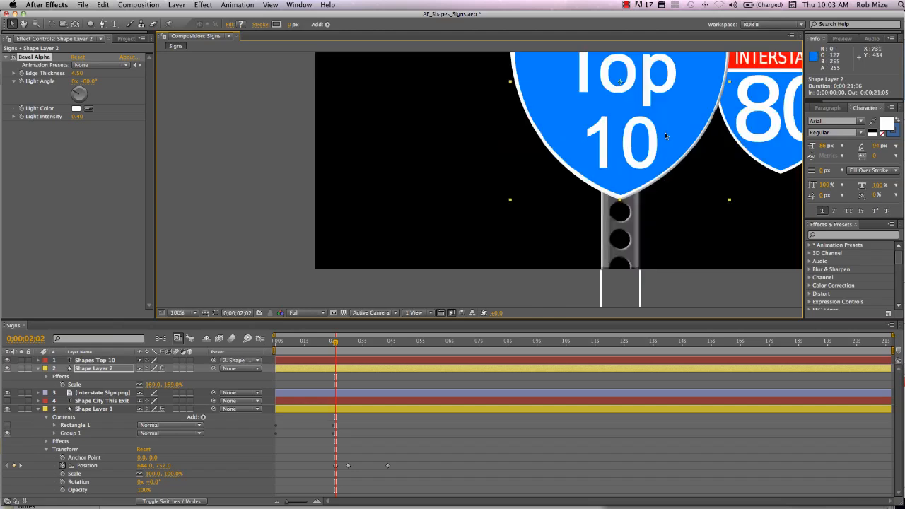
pyautogui.press('h')
pyautogui.moveTo(669, 131); pyautogui.dragTo(579, 223)
pyautogui.press('v')
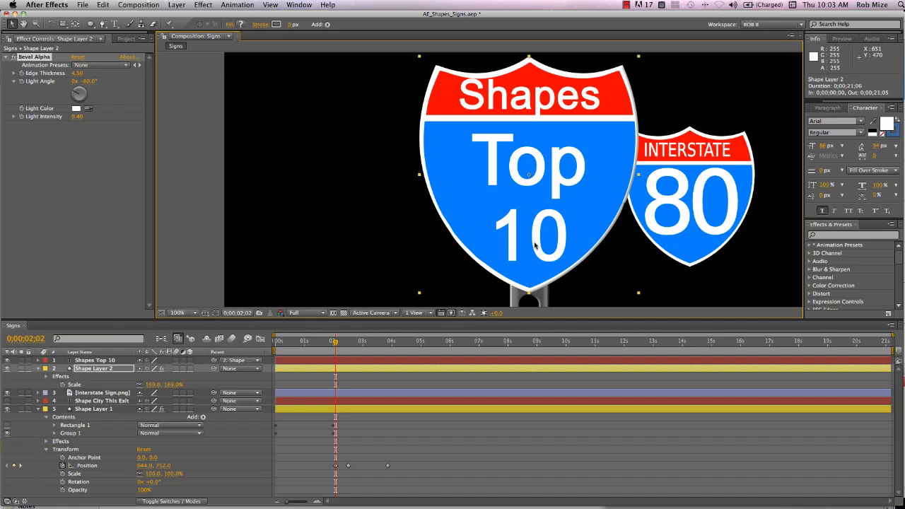
pyautogui.scroll(-8, 534, 246)
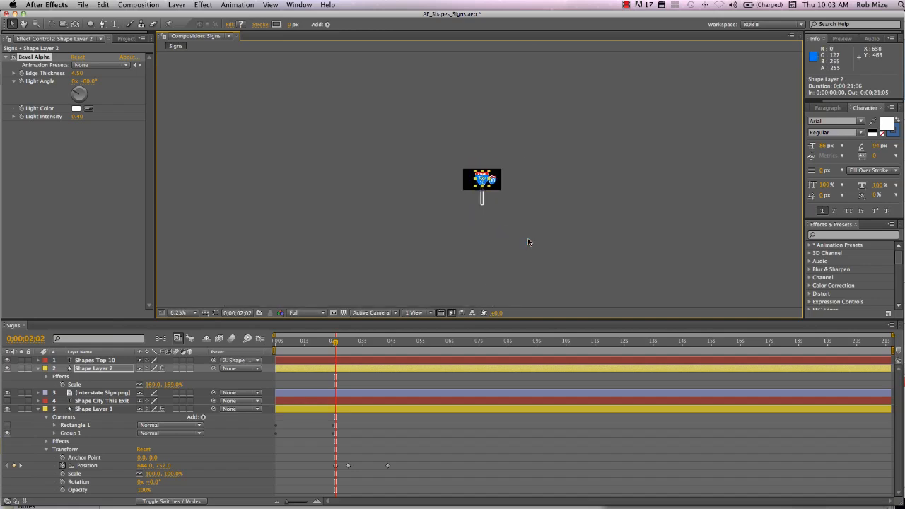
pyautogui.scroll(4, 531, 243)
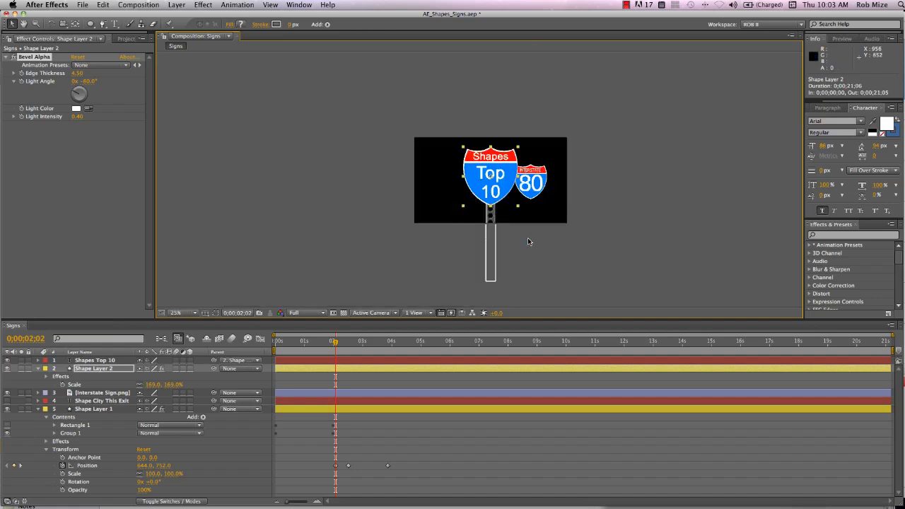